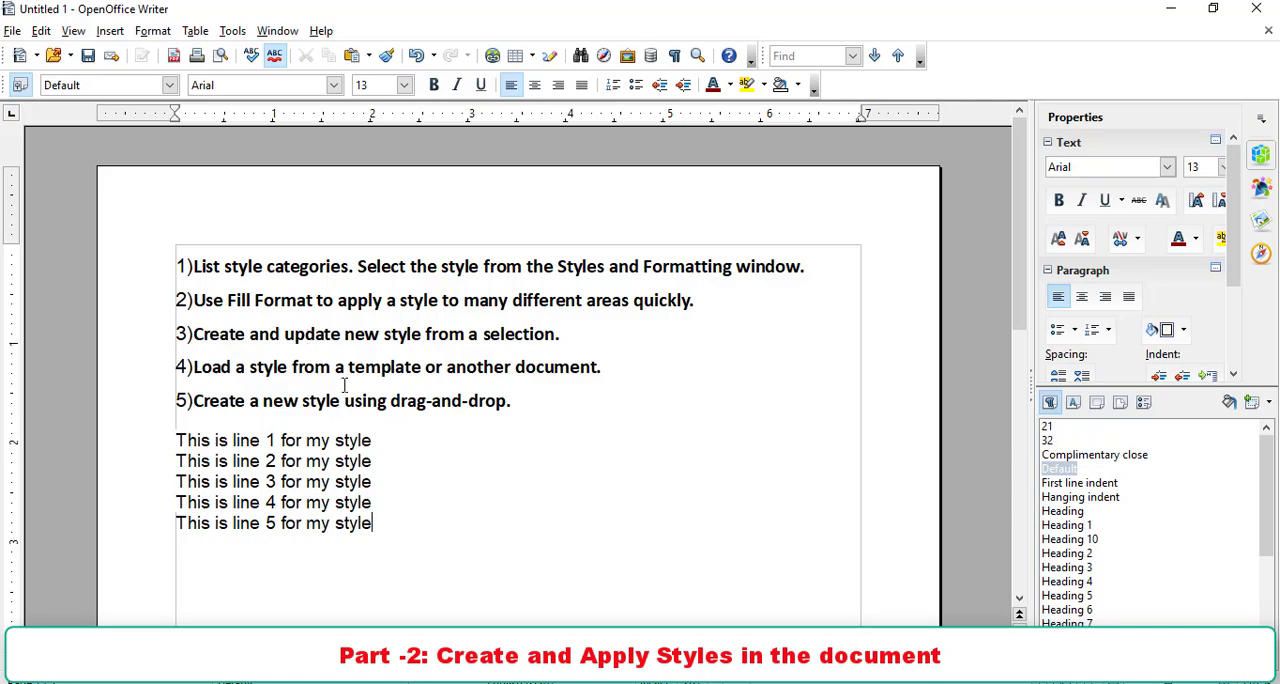
# - Set the font size of the five "This is line" sample lines to 12
pyautogui.click(381, 443)
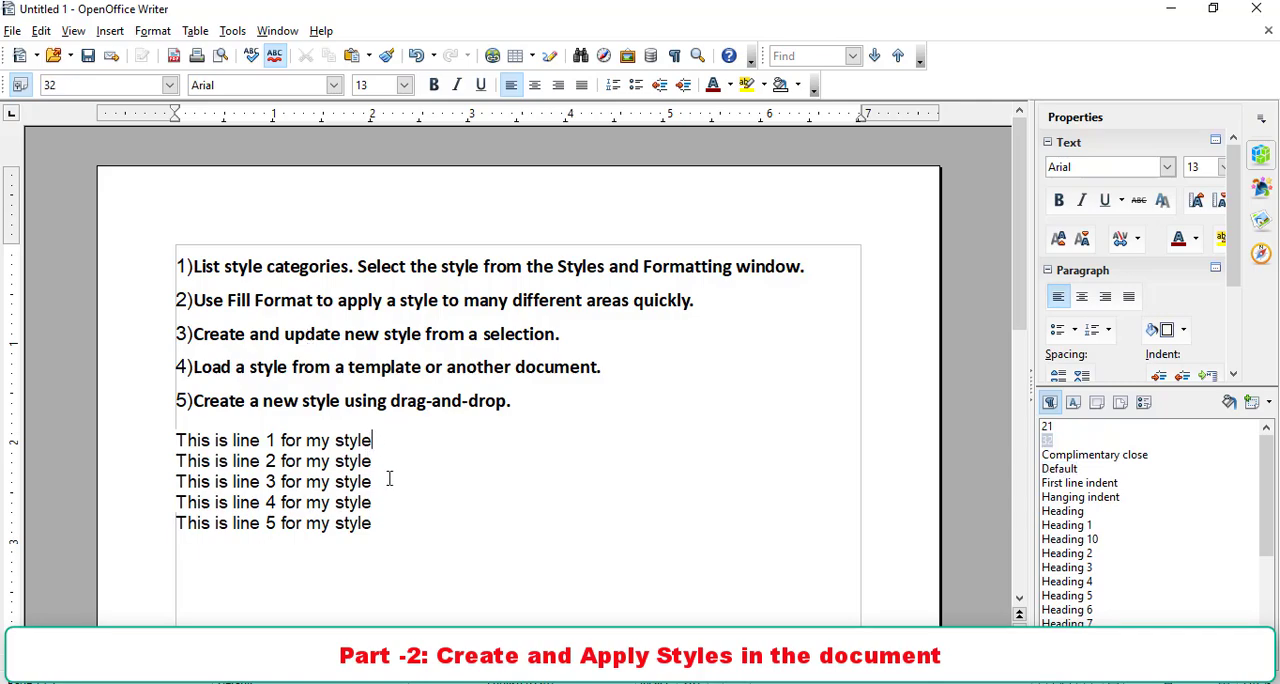
pyautogui.click(377, 522)
pyautogui.moveTo(377, 522); pyautogui.dragTo(176, 428)
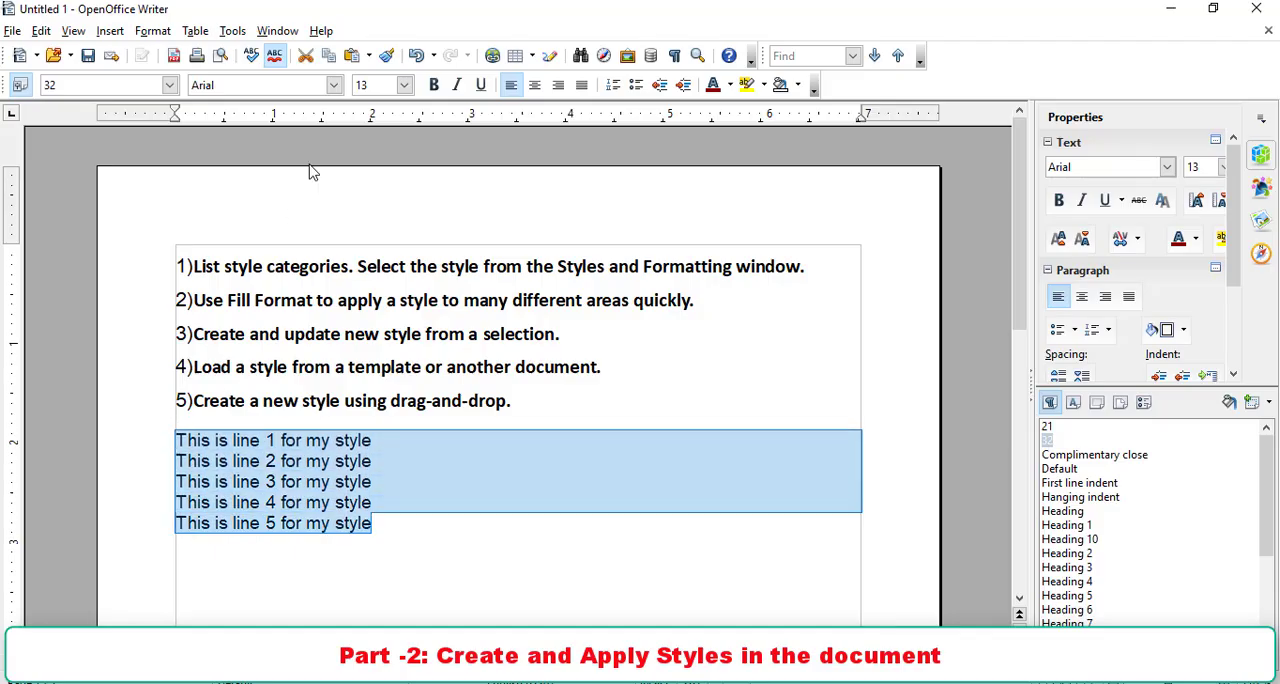
pyautogui.click(333, 86)
pyautogui.click(326, 102)
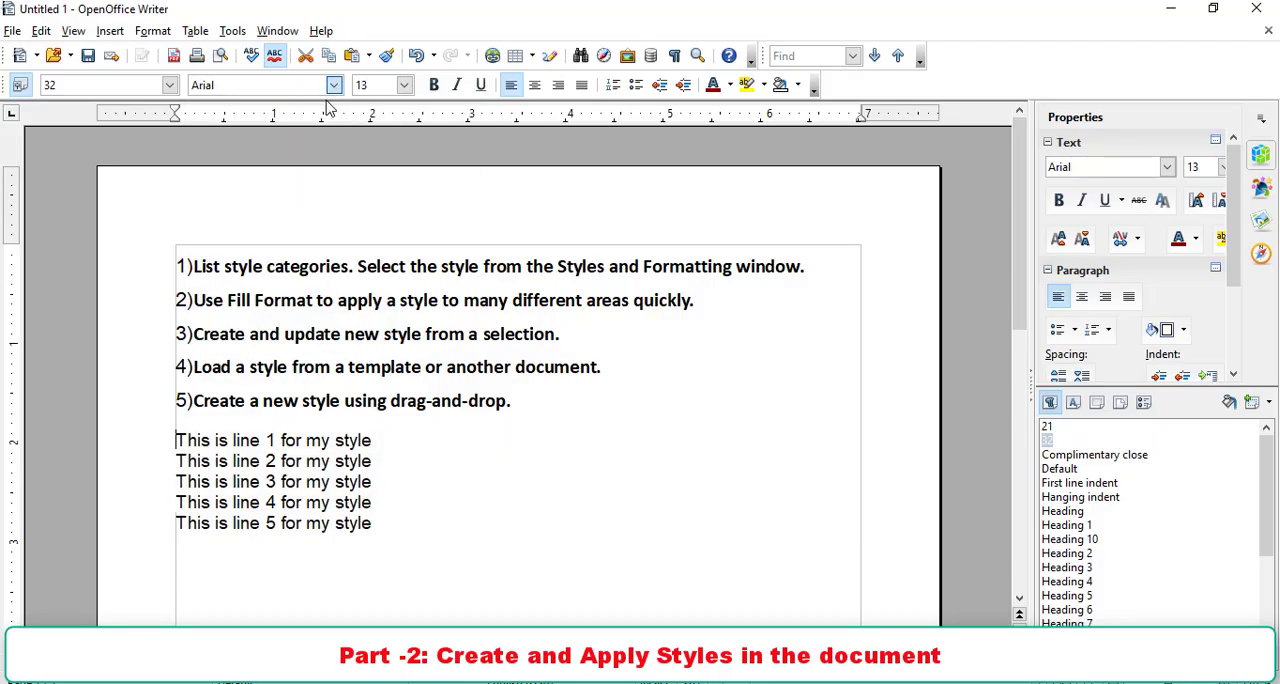
pyautogui.click(404, 88)
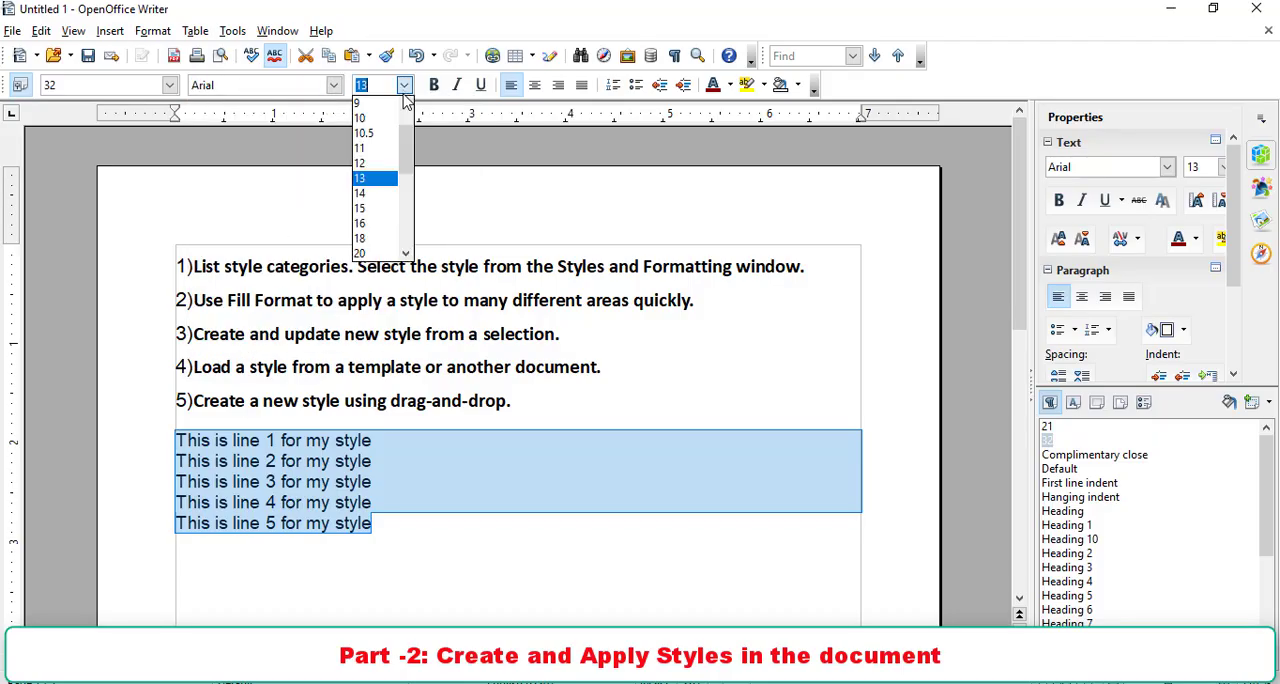
pyautogui.click(375, 164)
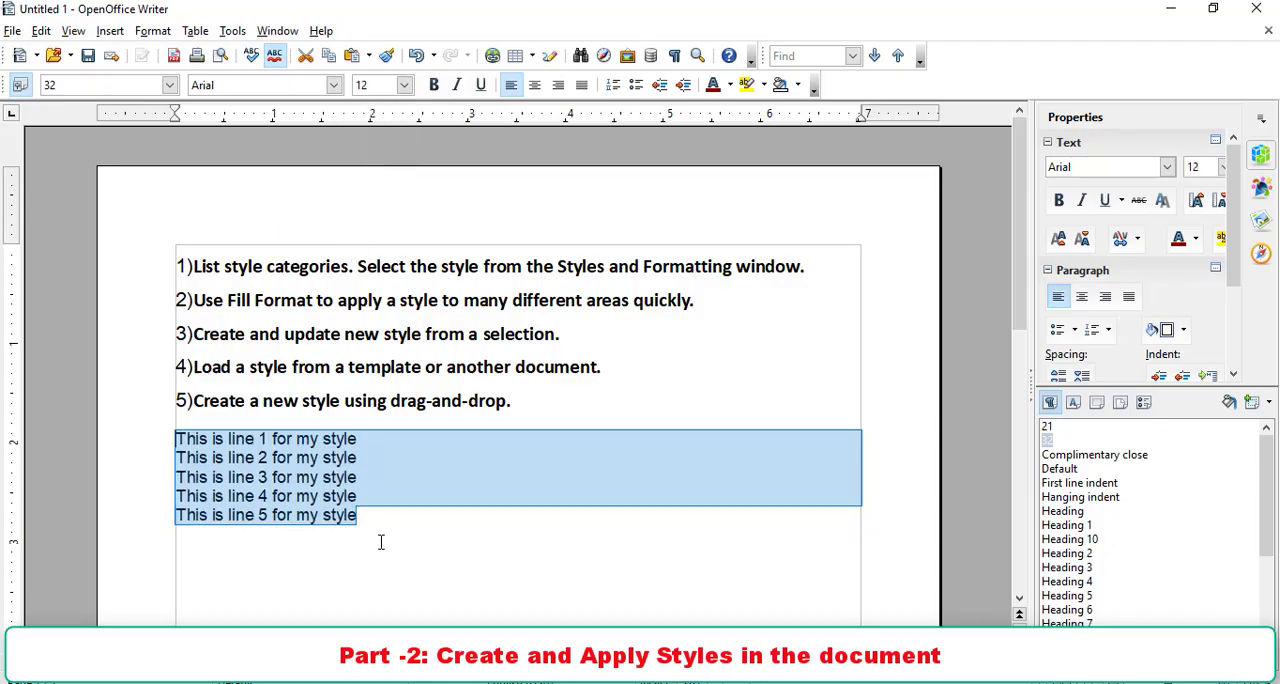
pyautogui.click(411, 498)
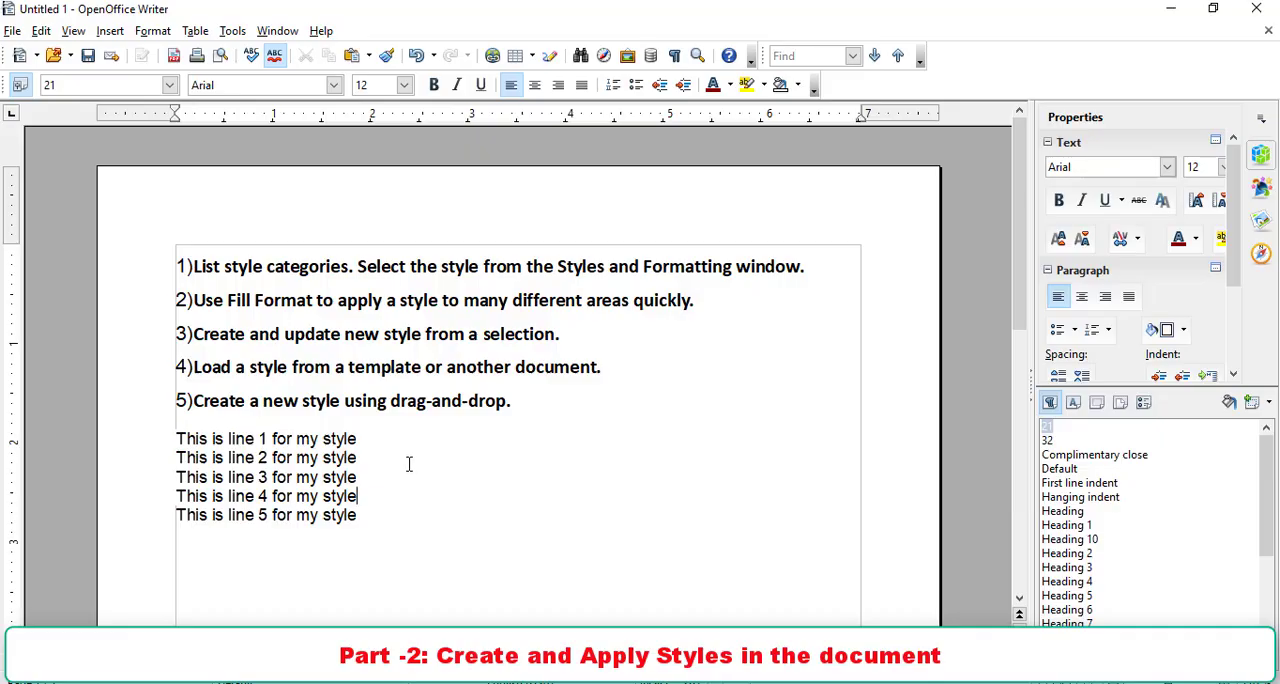
# - Examine the first listed topic, on style categories and selecting a style from the Styles and Formatting window
pyautogui.scroll(1, 409, 464)
pyautogui.scroll(1, 409, 464)
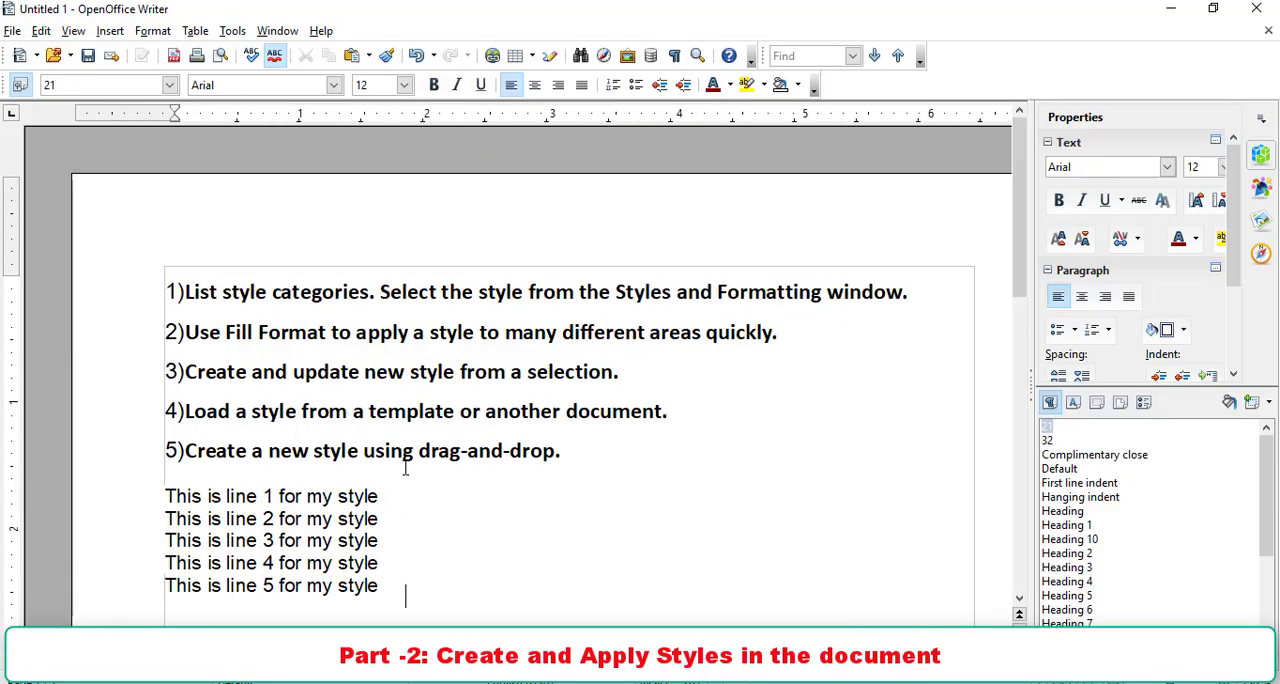
pyautogui.scroll(-1, 406, 467)
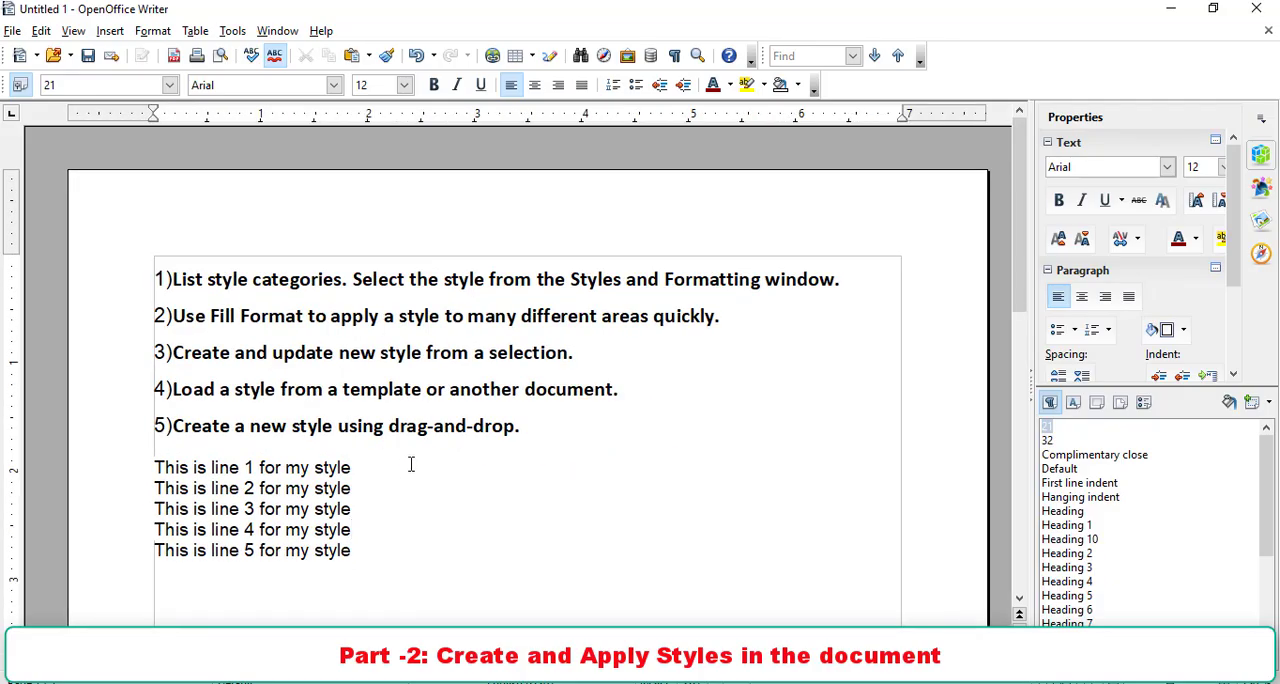
pyautogui.scroll(1, 389, 449)
pyautogui.scroll(1, 389, 449)
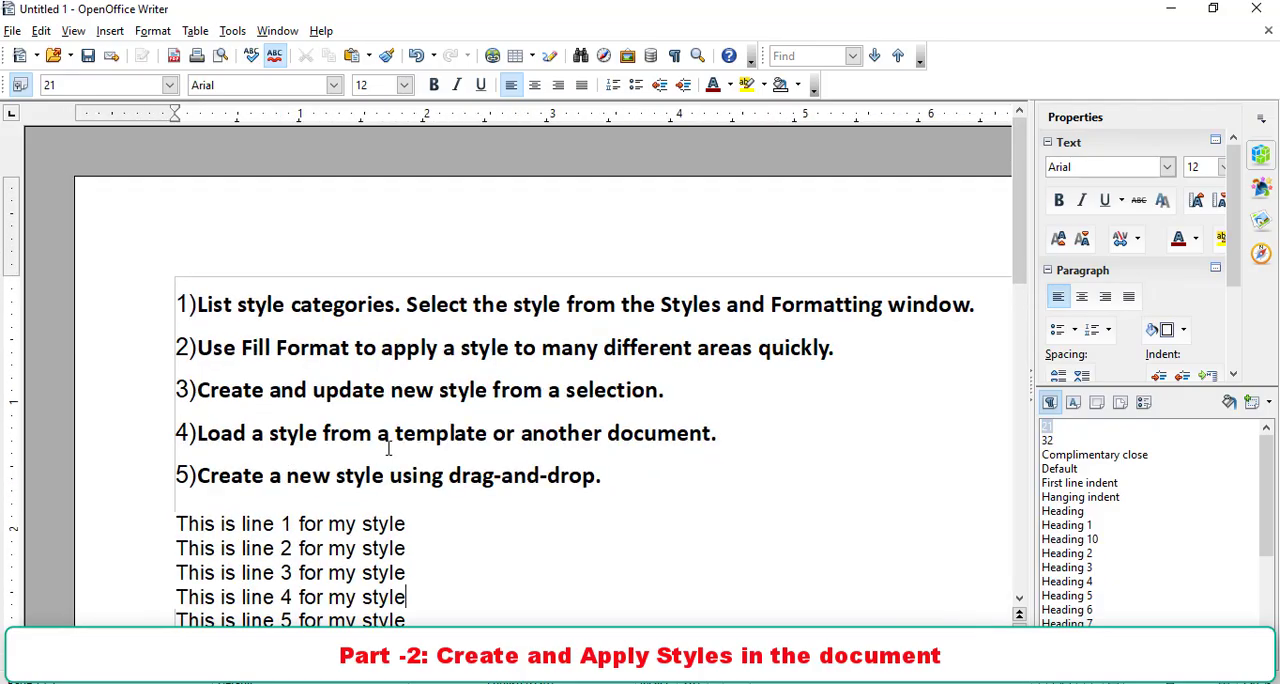
pyautogui.scroll(-1, 389, 449)
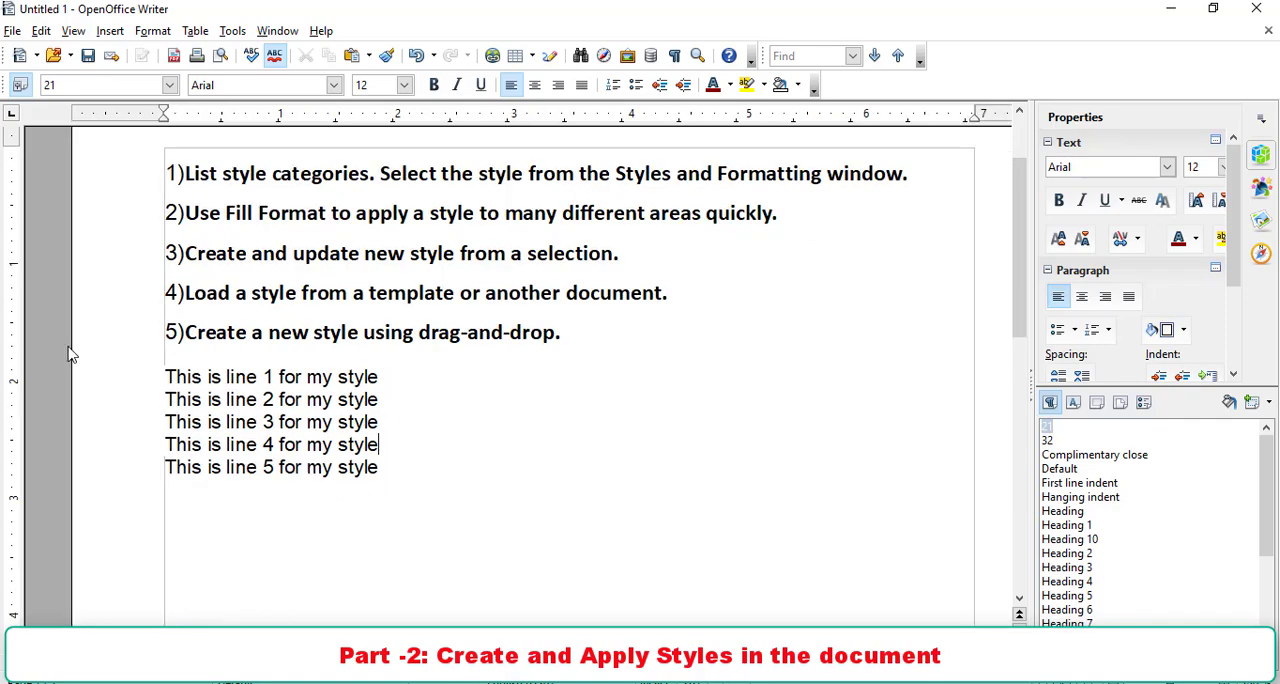
pyautogui.moveTo(185, 173); pyautogui.dragTo(942, 178)
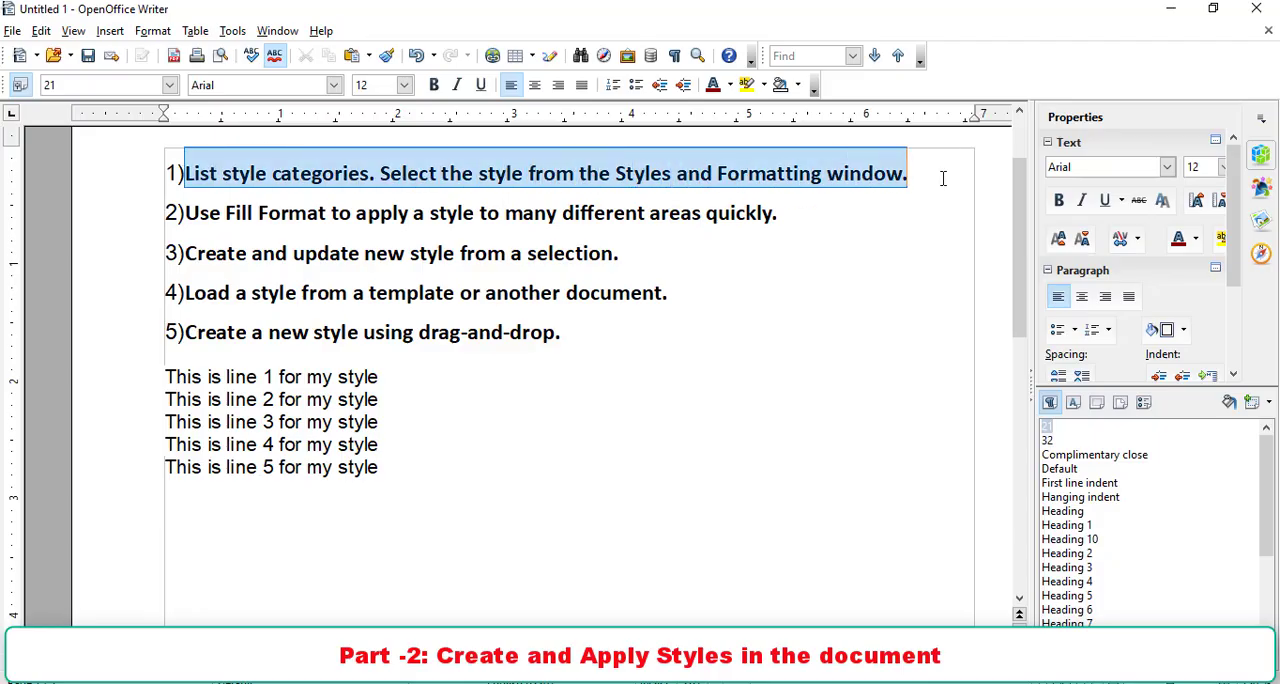
pyautogui.click(903, 242)
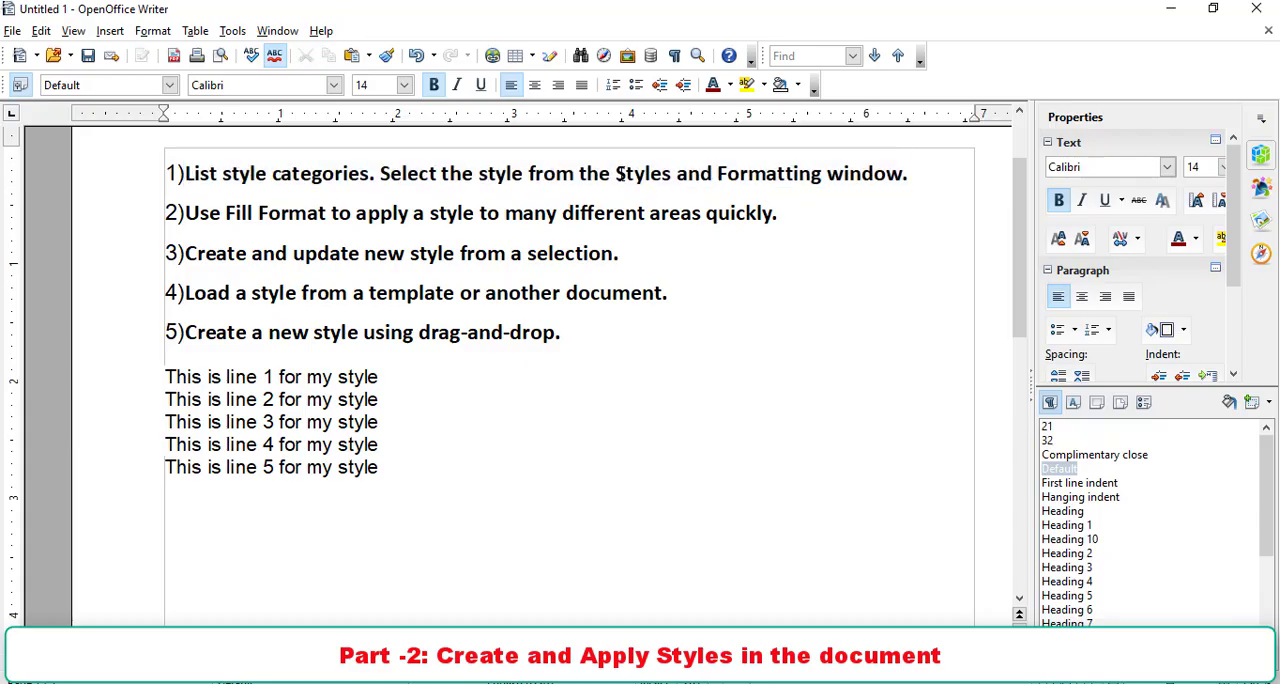
pyautogui.moveTo(615, 174); pyautogui.dragTo(940, 174)
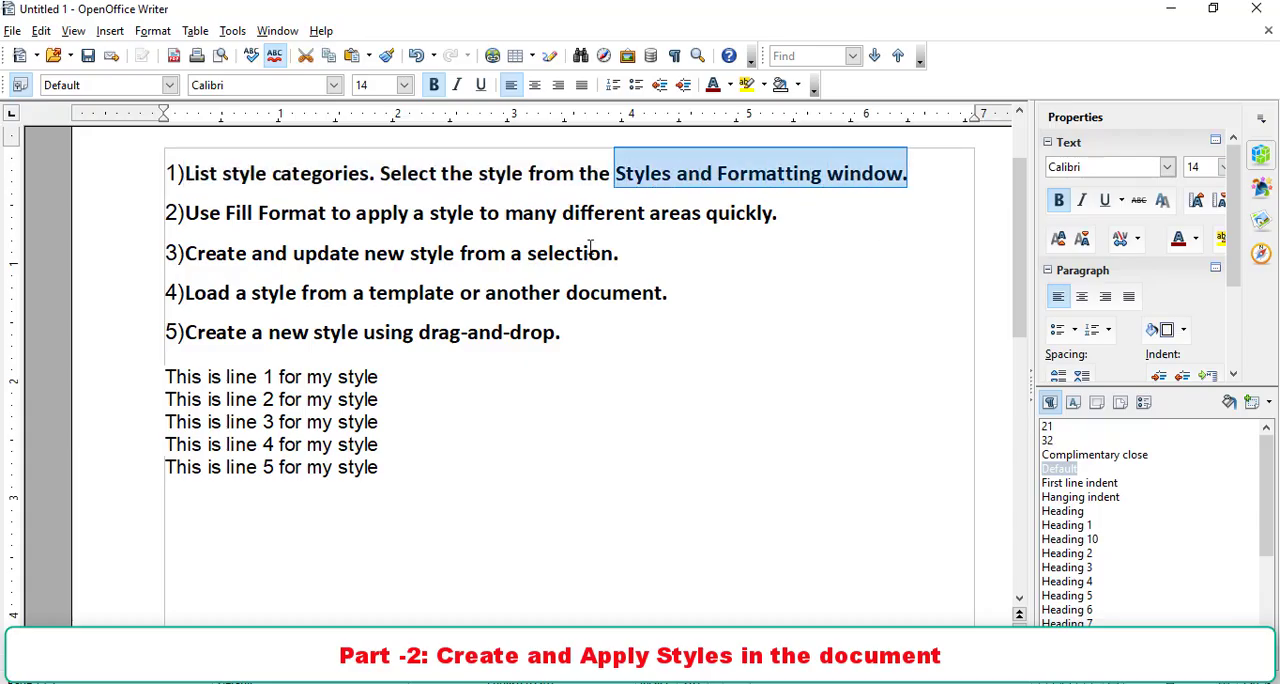
# - Bring up the Styles and Formatting window and apply the Heading paragraph style to "This is line 1 for my style"
pyautogui.moveTo(379, 377); pyautogui.dragTo(165, 379)
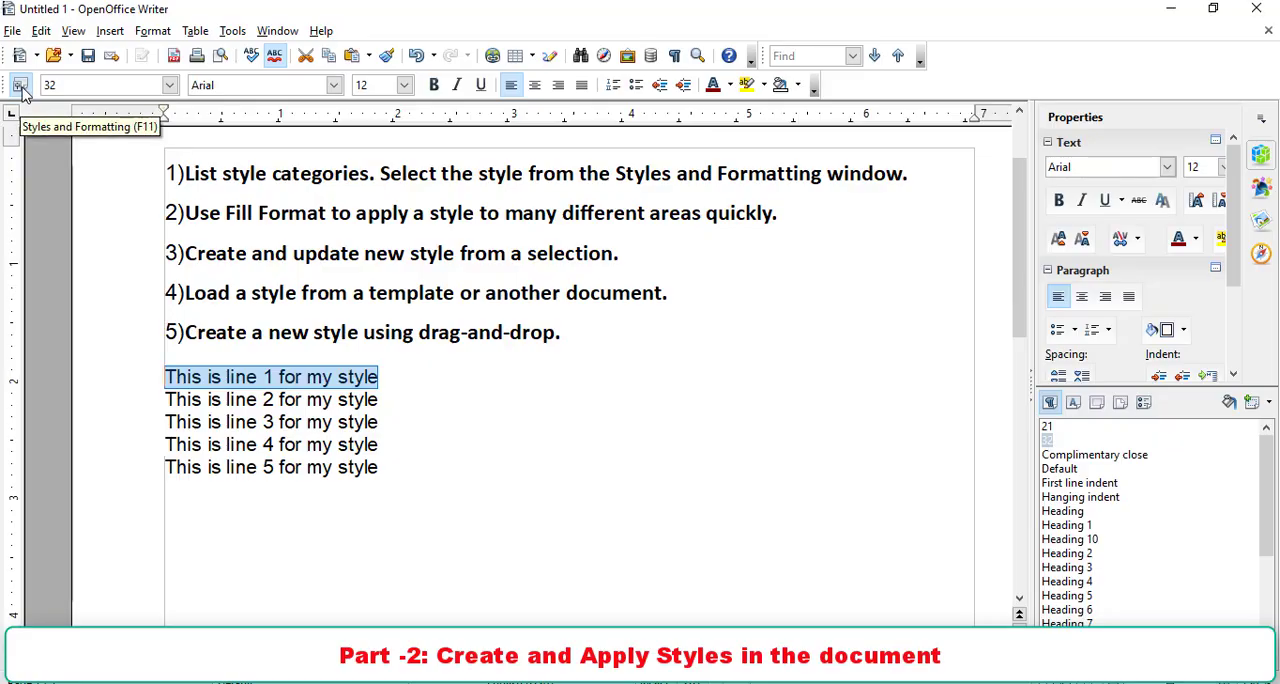
pyautogui.click(158, 34)
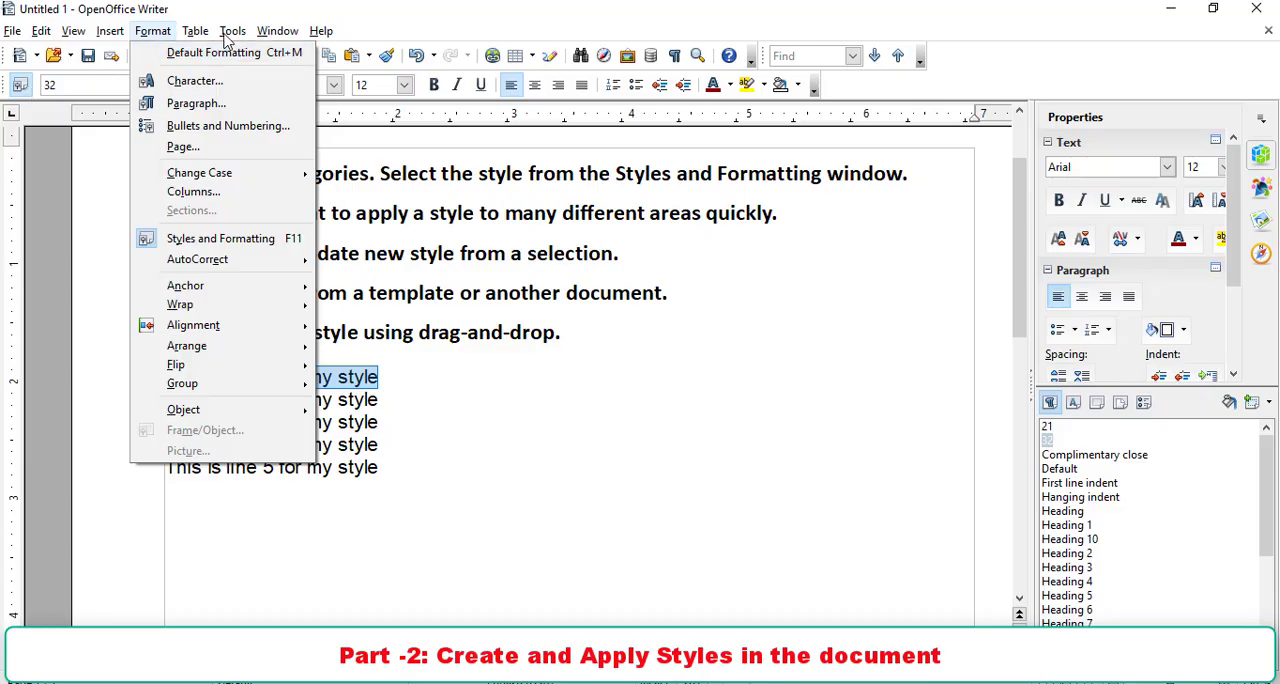
pyautogui.click(197, 248)
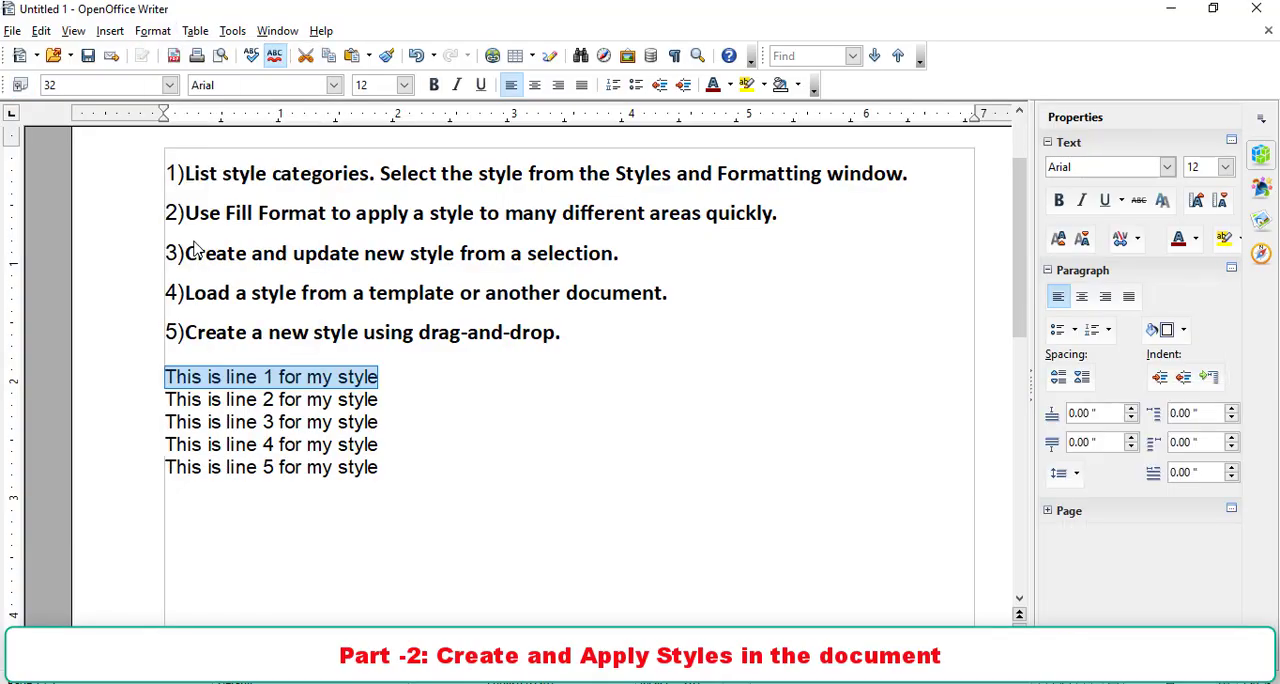
pyautogui.press('F11')
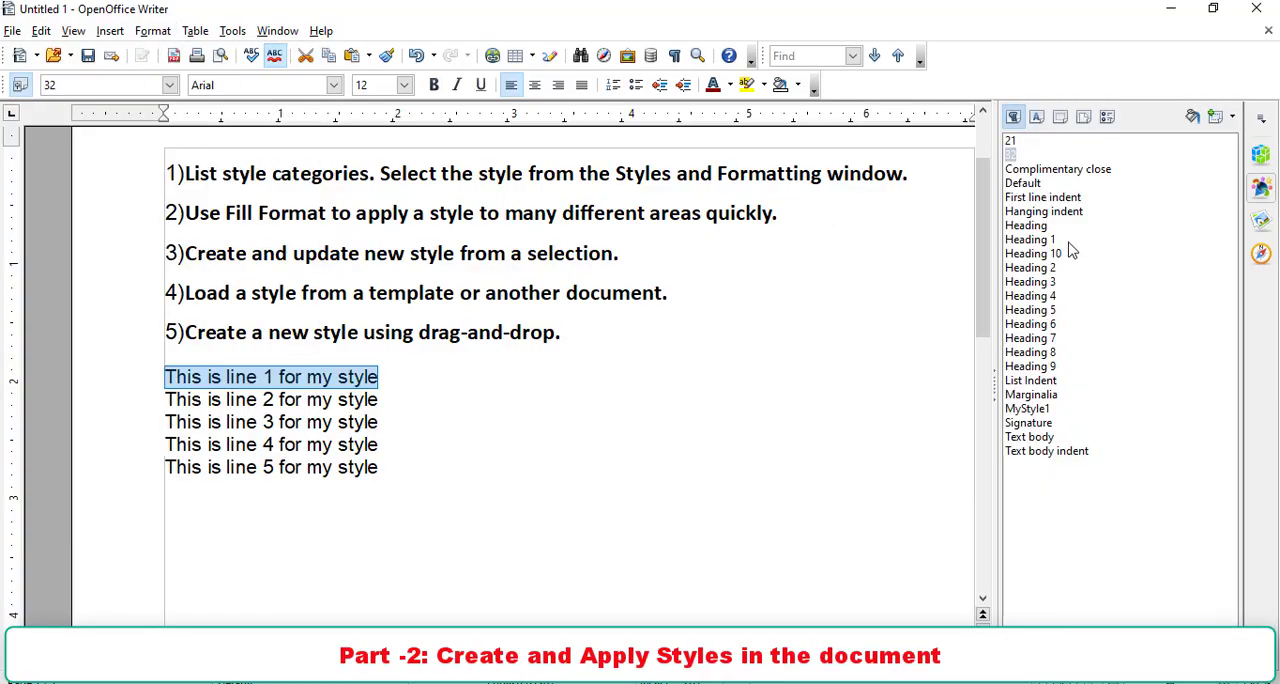
pyautogui.click(1045, 186)
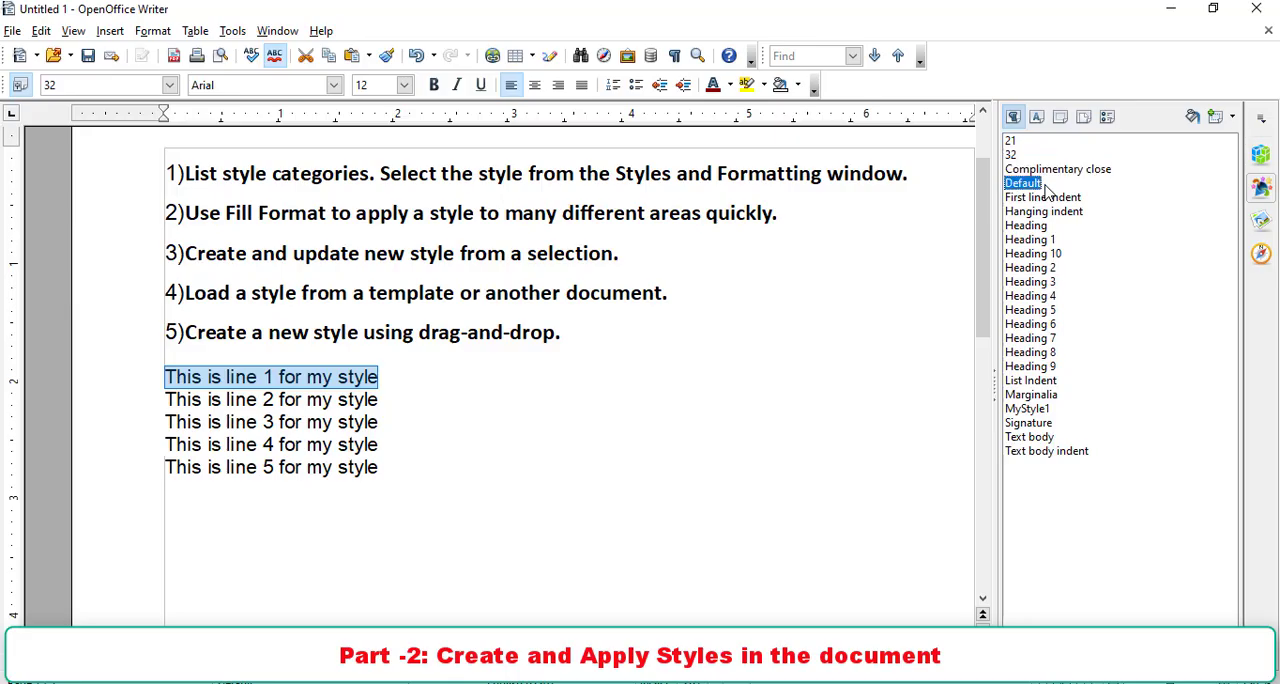
pyautogui.click(1030, 226)
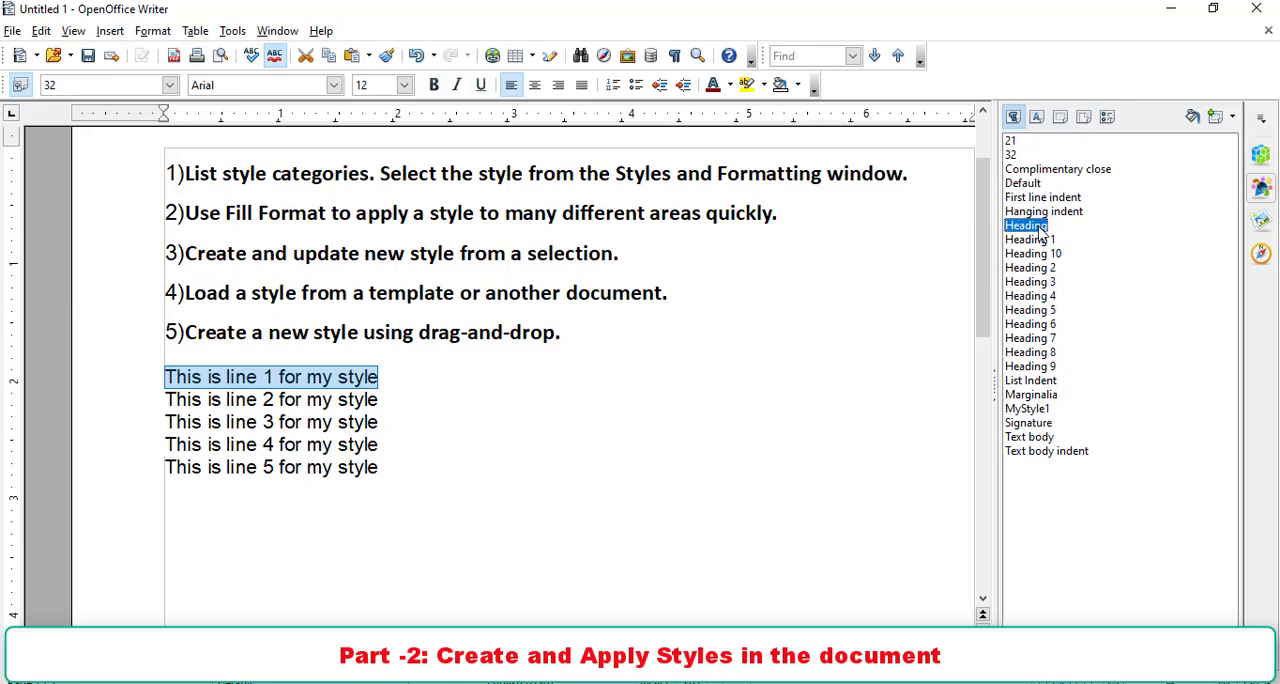
pyautogui.doubleClick(1030, 226)
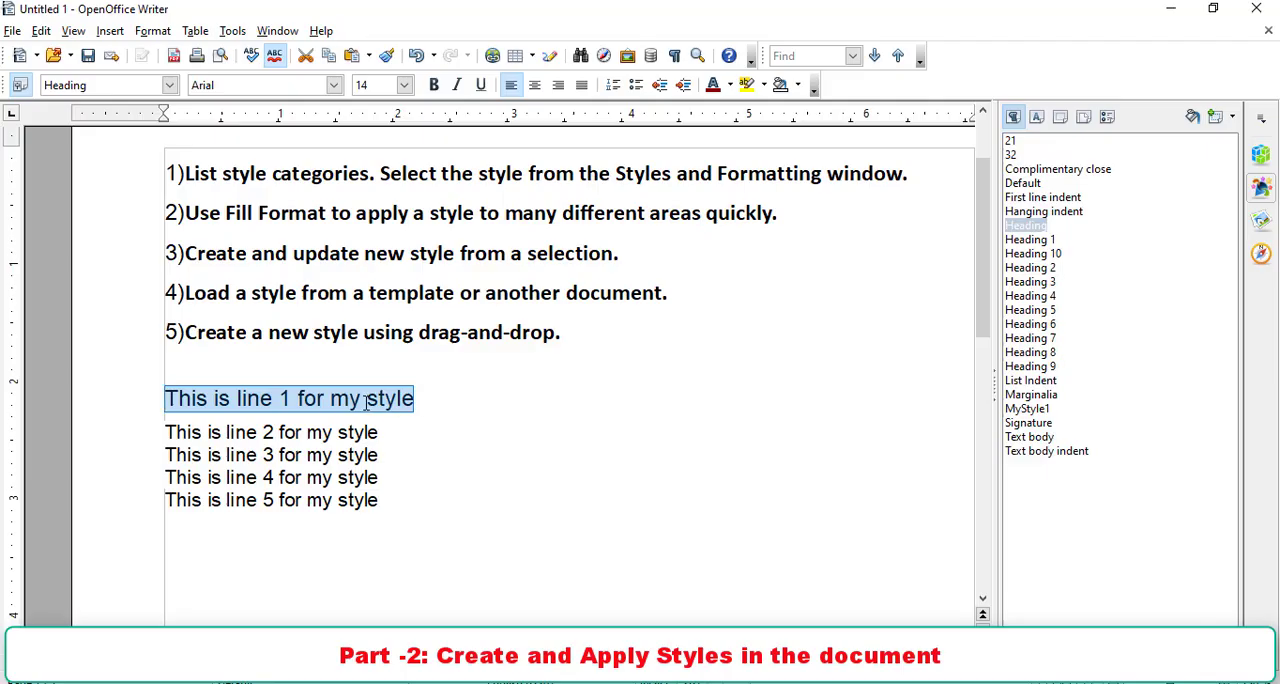
# - Examine the font settings of the Heading 1 paragraph style without changing them
pyautogui.rightClick(1027, 241)
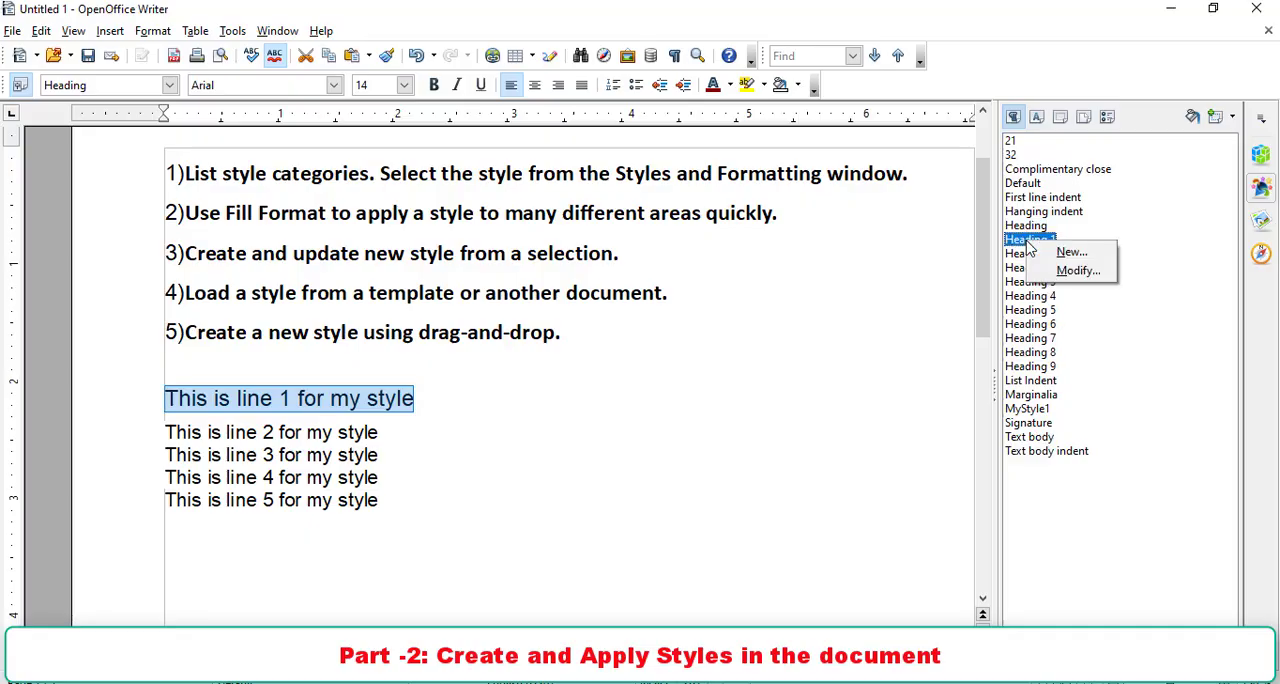
pyautogui.click(1073, 272)
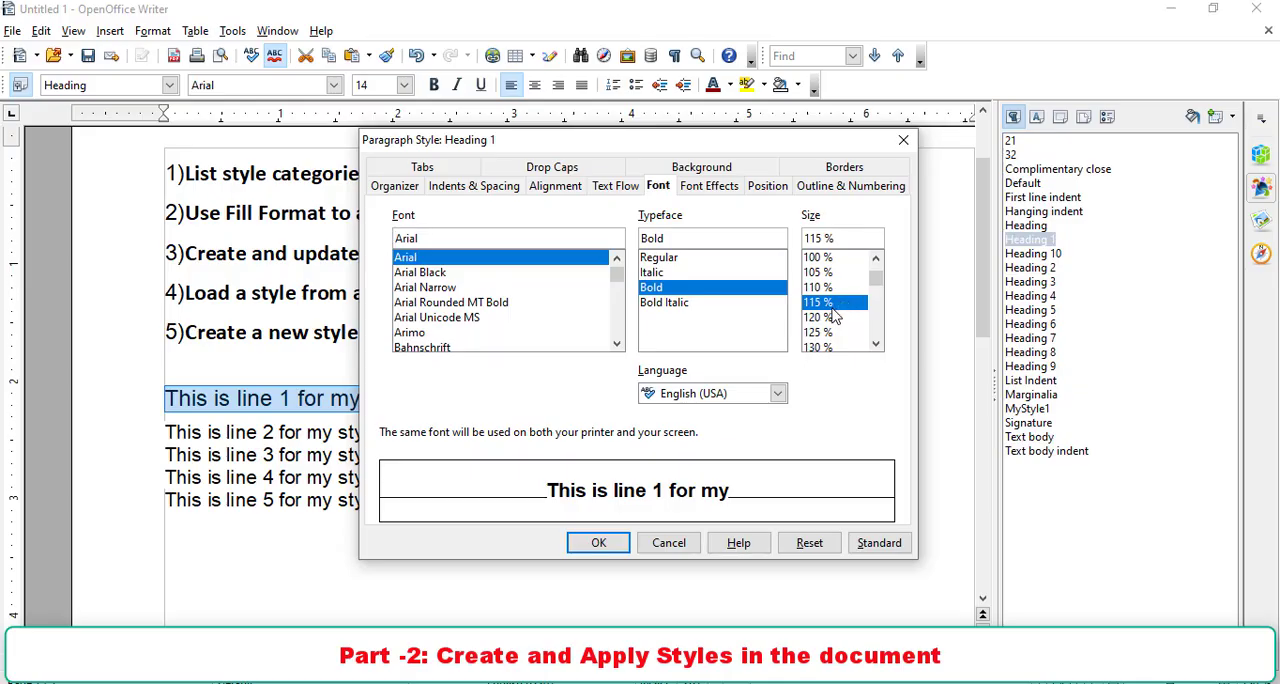
pyautogui.click(669, 542)
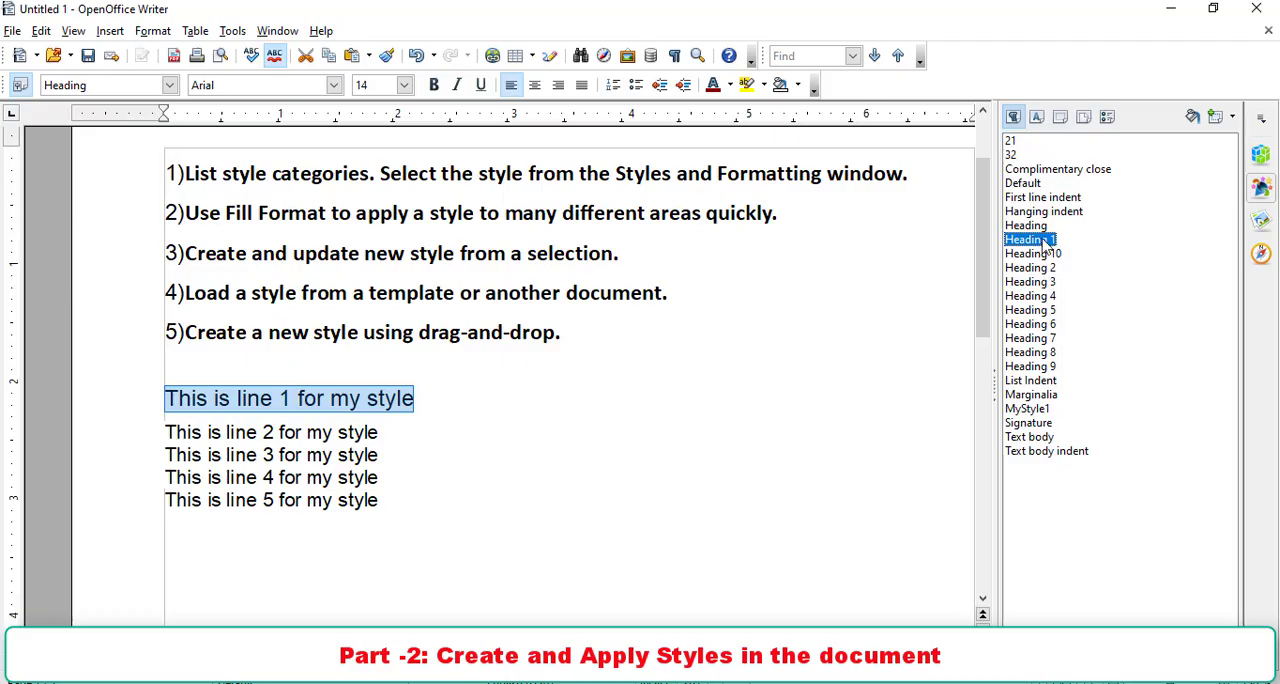
# - Try Heading 1, Heading 10, Marginalia, Heading 8, List Indent and Heading 5 on line 1, finishing with the Heading 1 style applied
pyautogui.doubleClick(1030, 240)
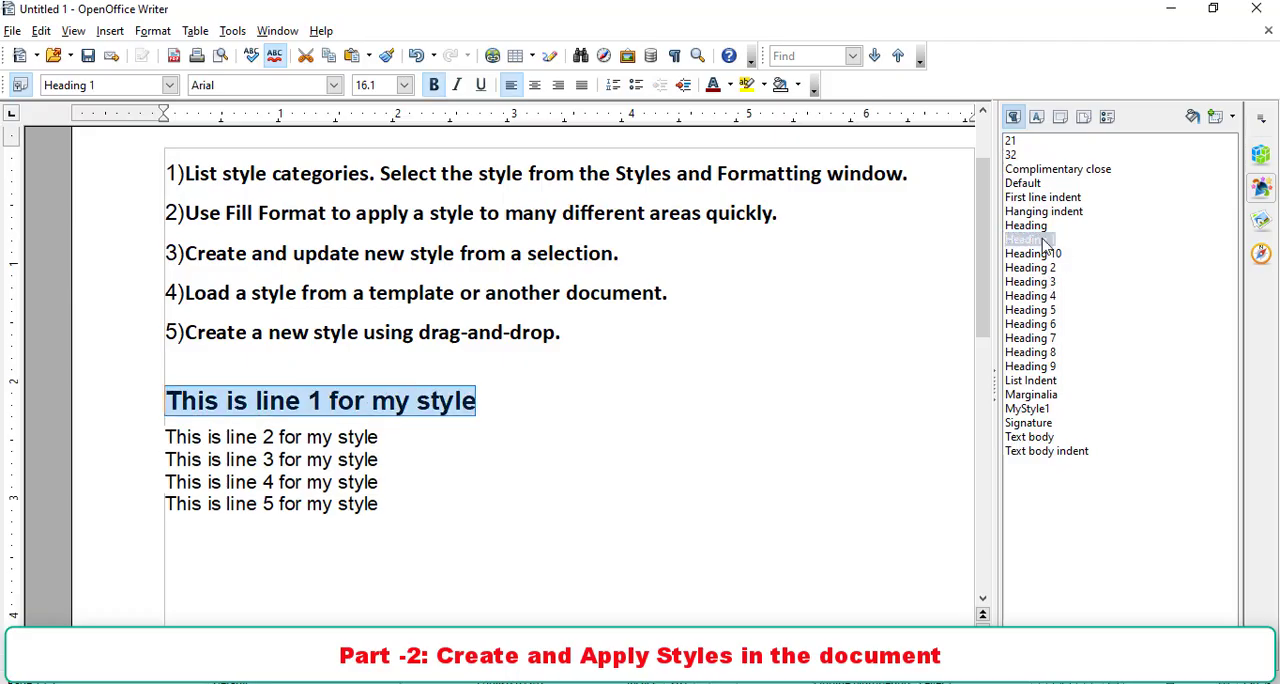
pyautogui.doubleClick(1044, 254)
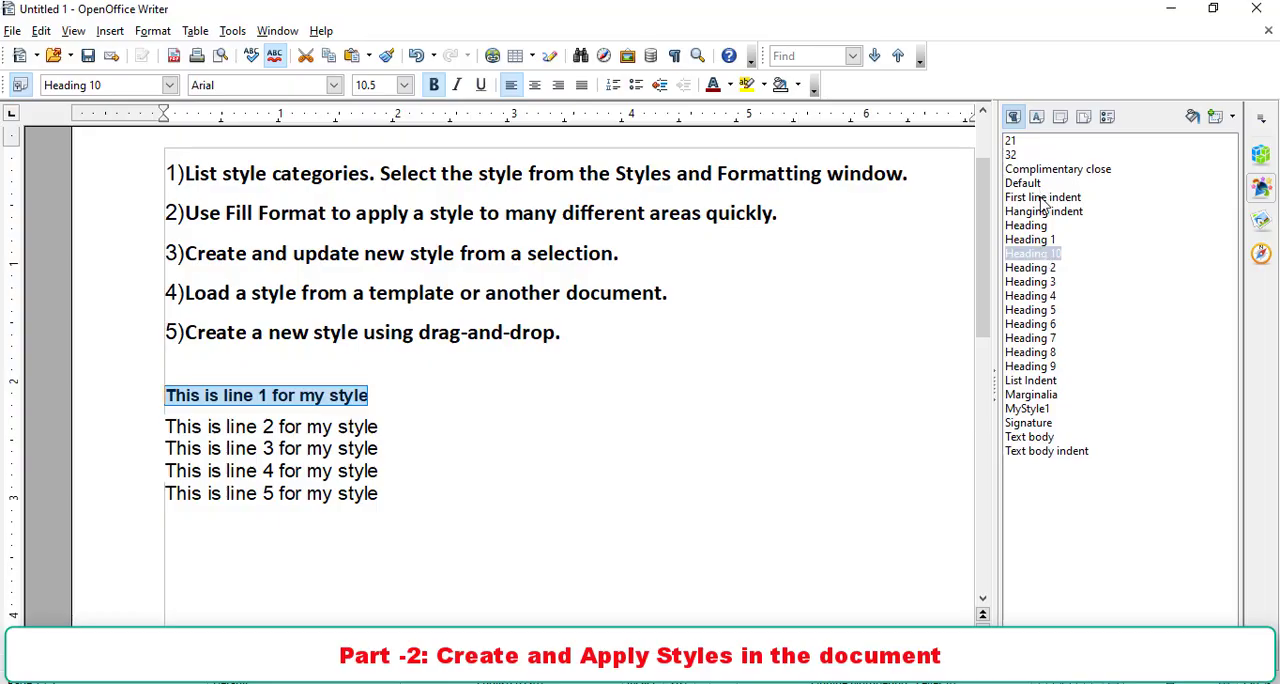
pyautogui.doubleClick(1033, 396)
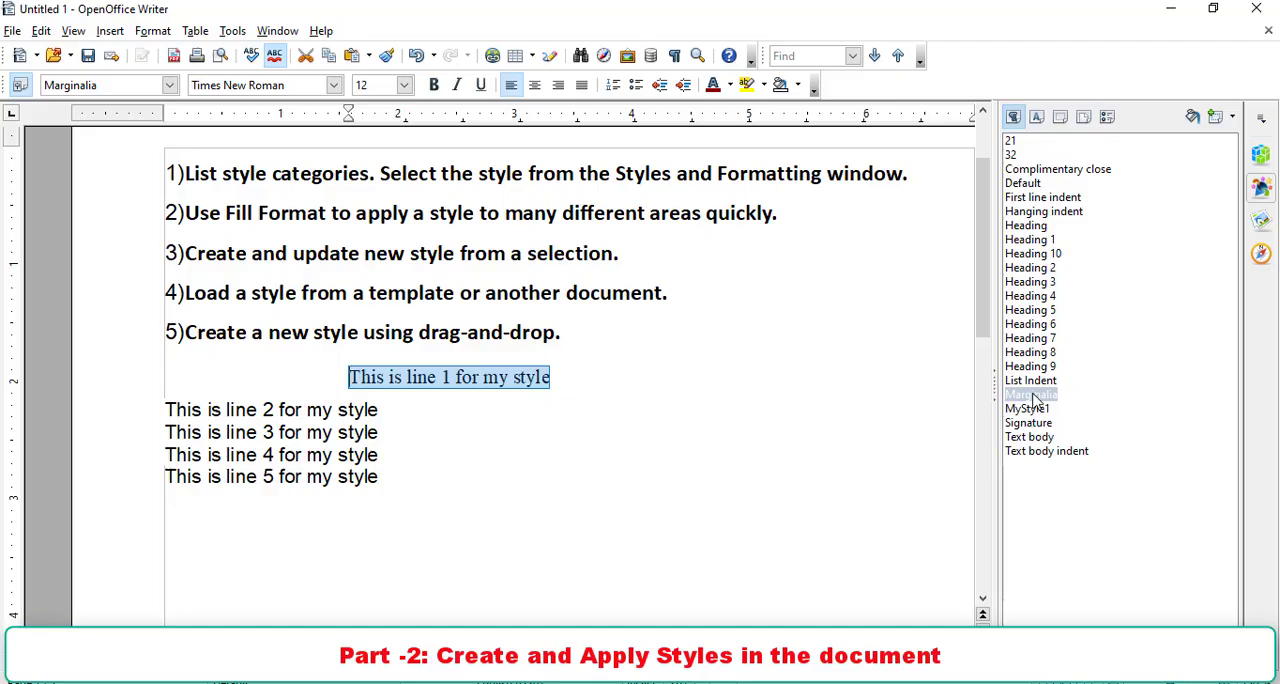
pyautogui.doubleClick(1031, 353)
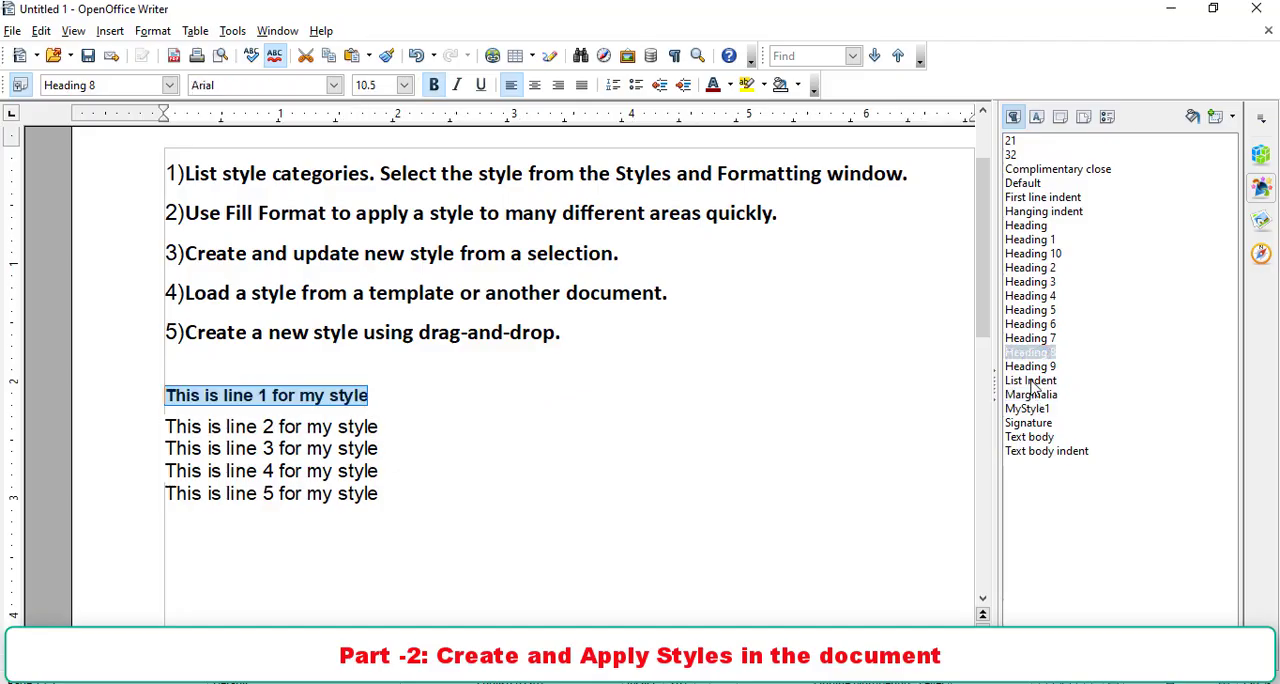
pyautogui.doubleClick(1031, 381)
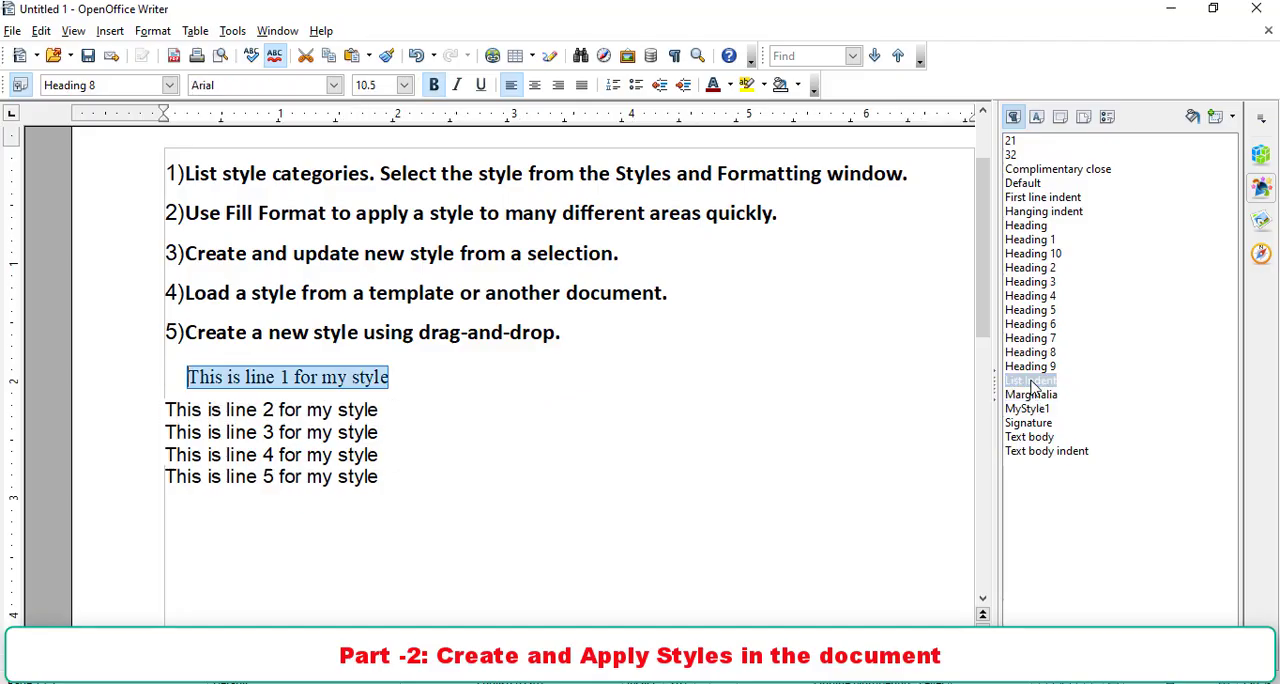
pyautogui.doubleClick(1030, 311)
pyautogui.doubleClick(1025, 241)
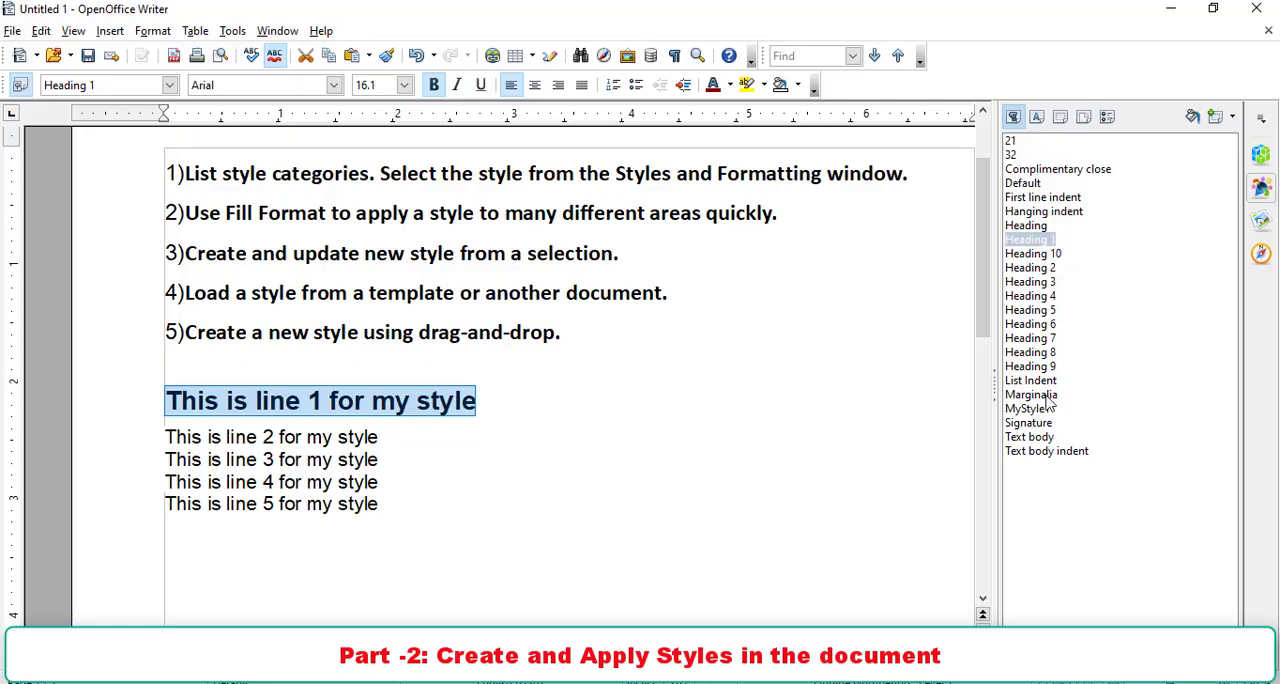
# - Bring up the character styles and examine the font settings of the Example style without changing them
pyautogui.click(1036, 118)
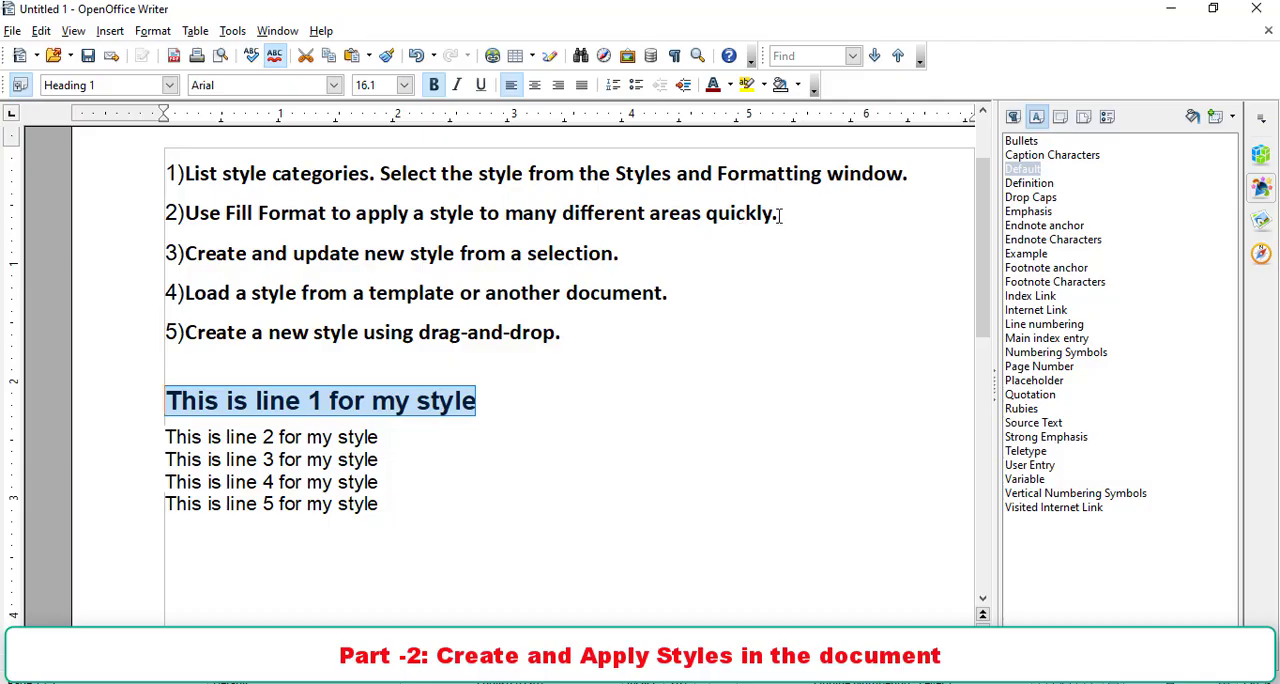
pyautogui.moveTo(392, 437); pyautogui.dragTo(371, 437)
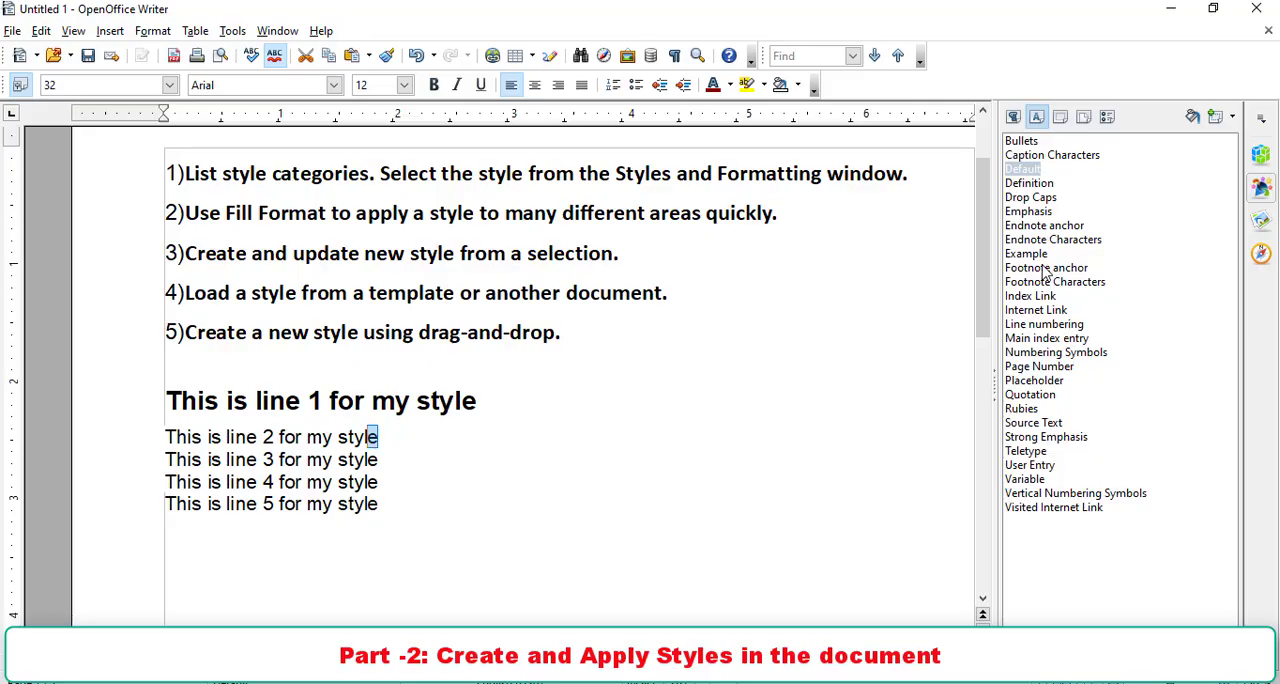
pyautogui.click(683, 366)
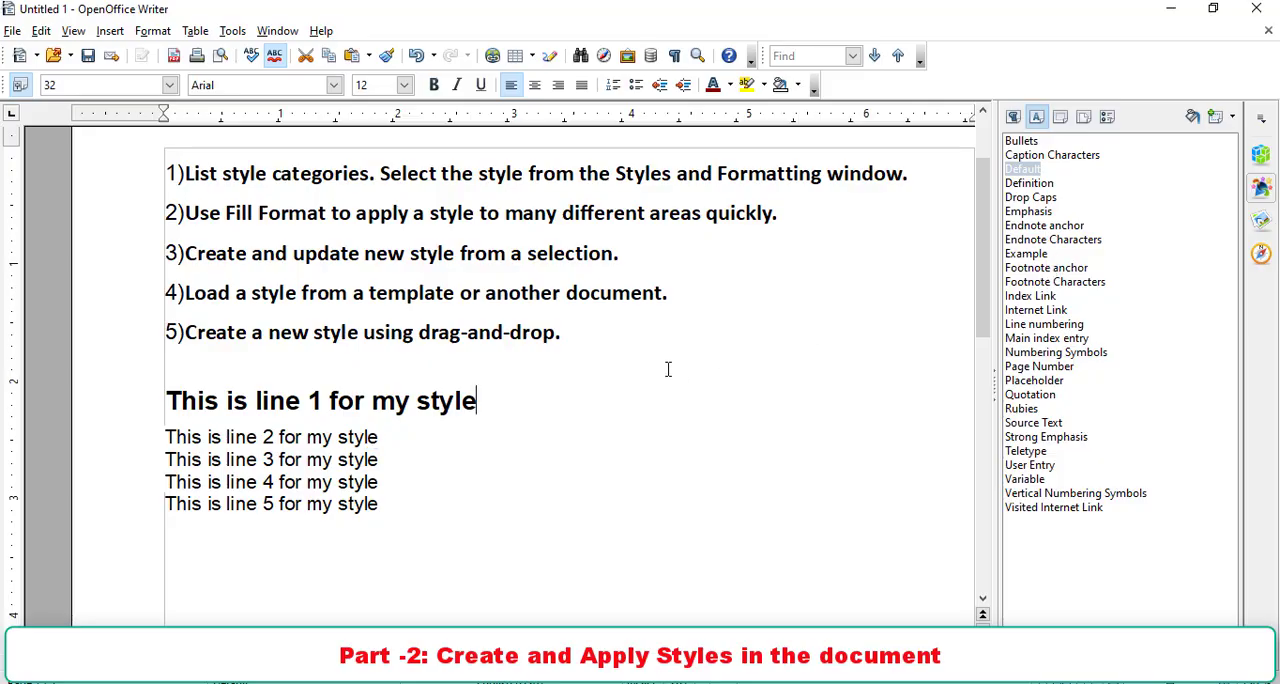
pyautogui.click(1033, 257)
pyautogui.rightClick(1035, 262)
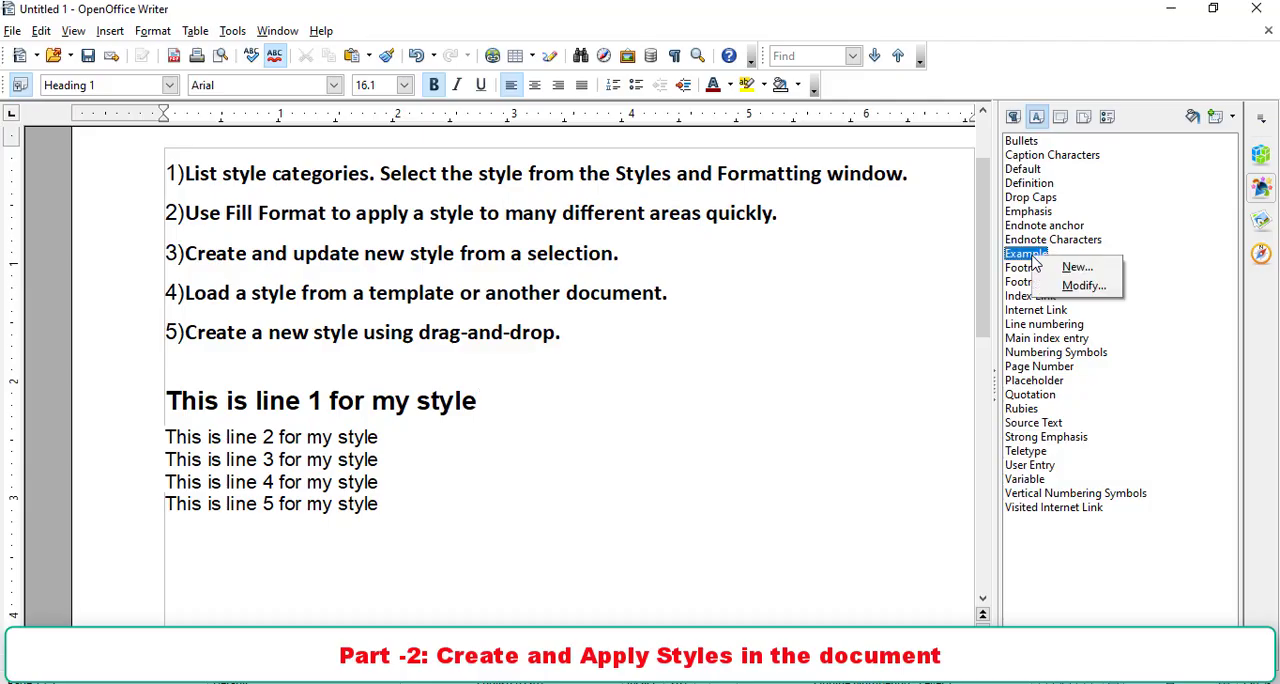
pyautogui.click(1081, 281)
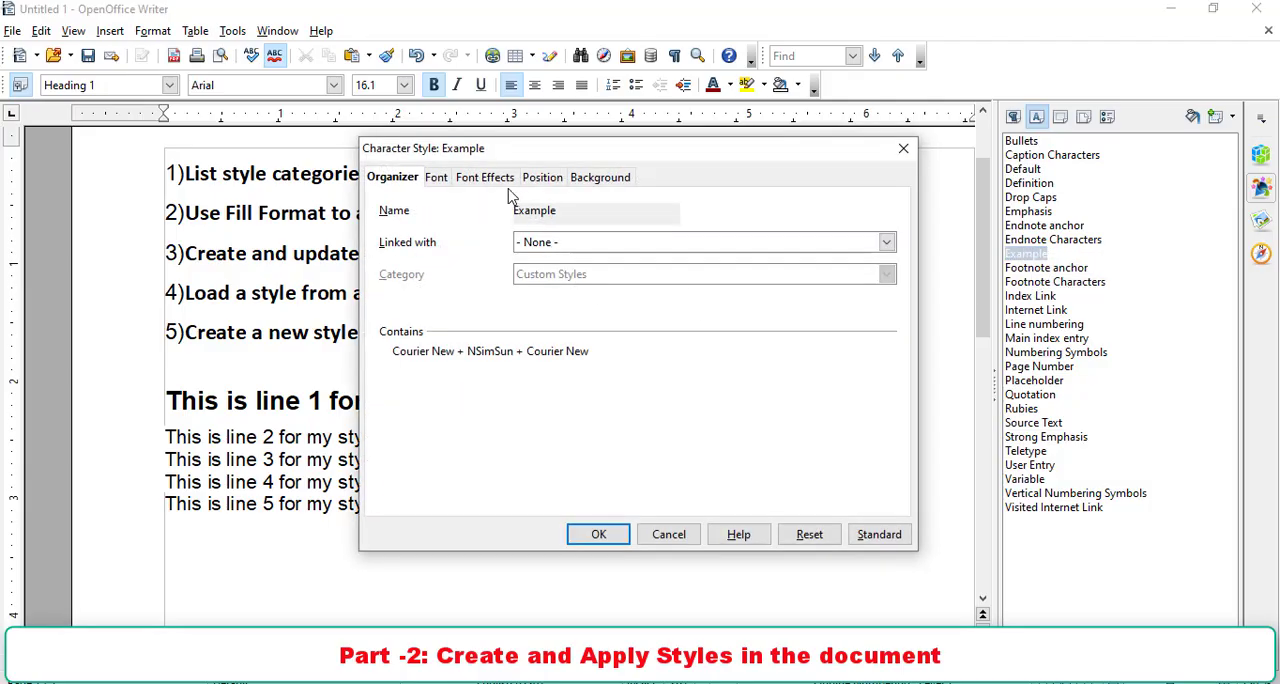
pyautogui.click(472, 180)
pyautogui.click(444, 182)
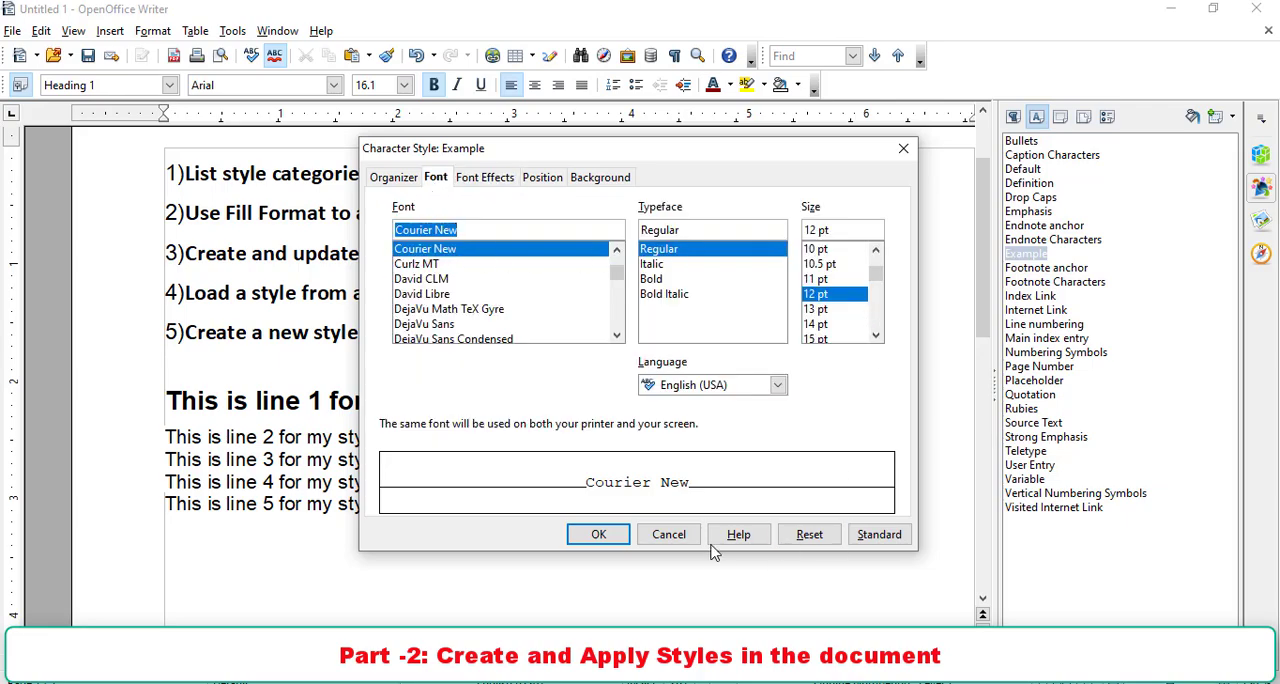
pyautogui.click(682, 536)
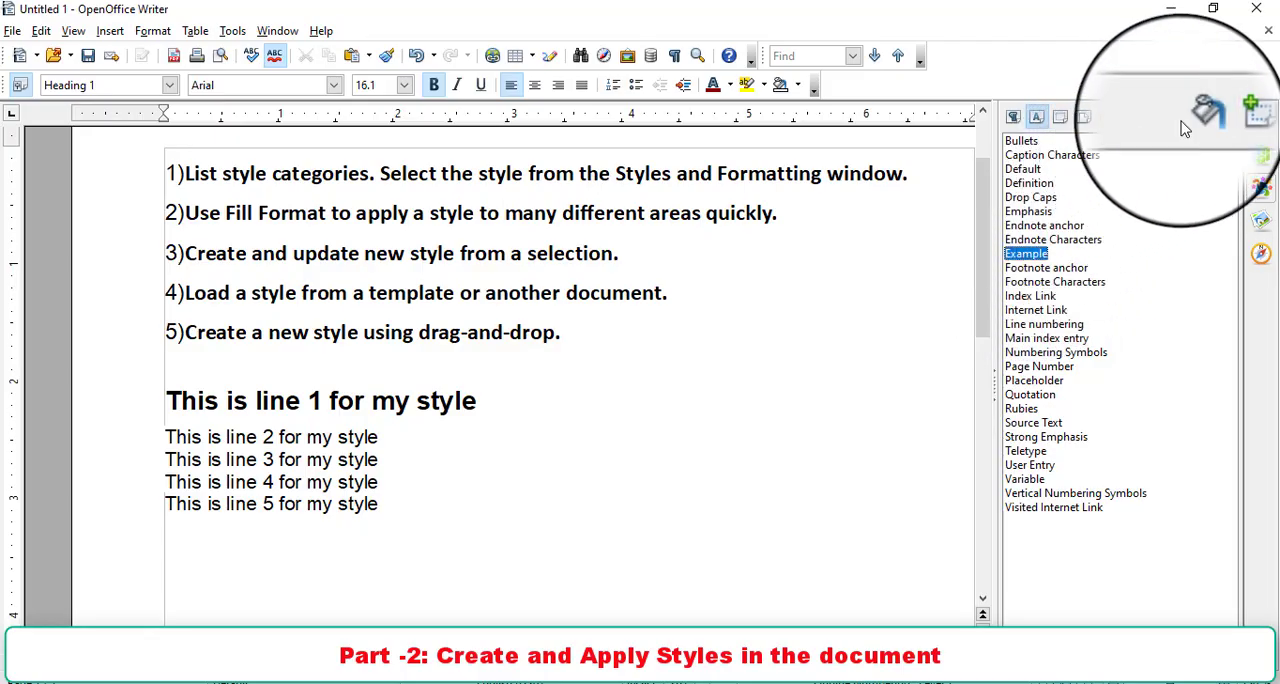
# - Apply the Example character style to all of lines 2 and 5 with Fill Format Mode, and leave the mode
pyautogui.click(1192, 117)
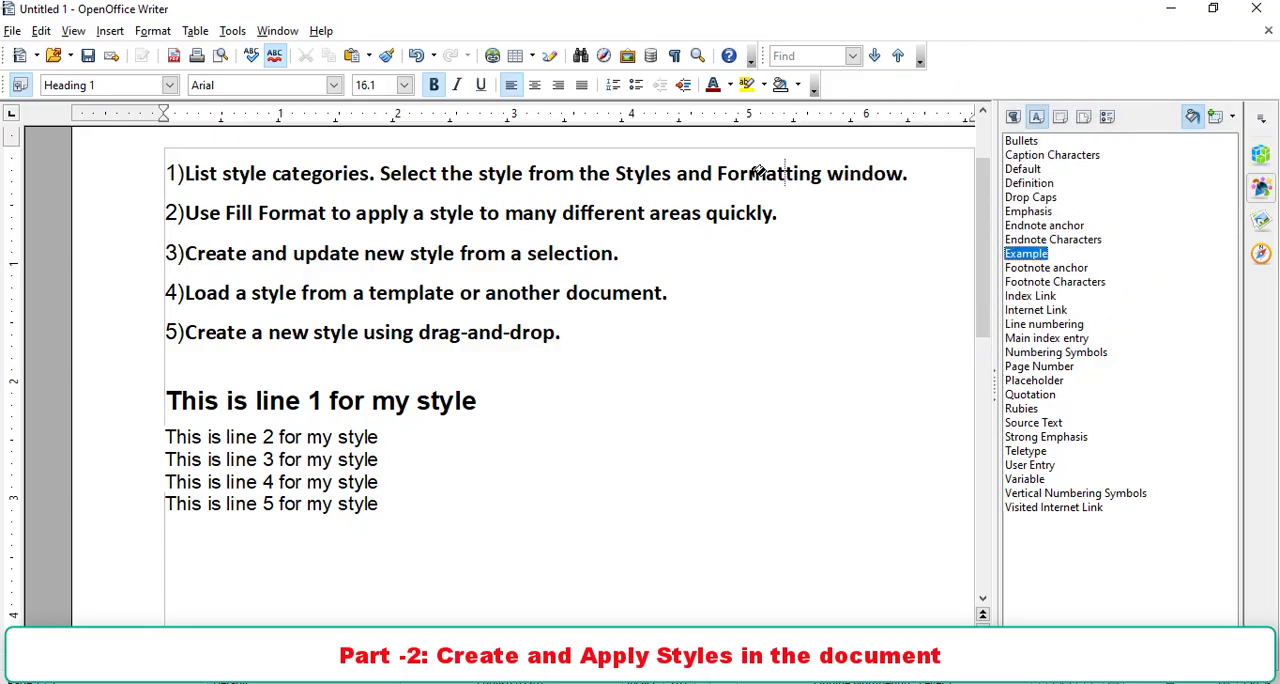
pyautogui.click(305, 437)
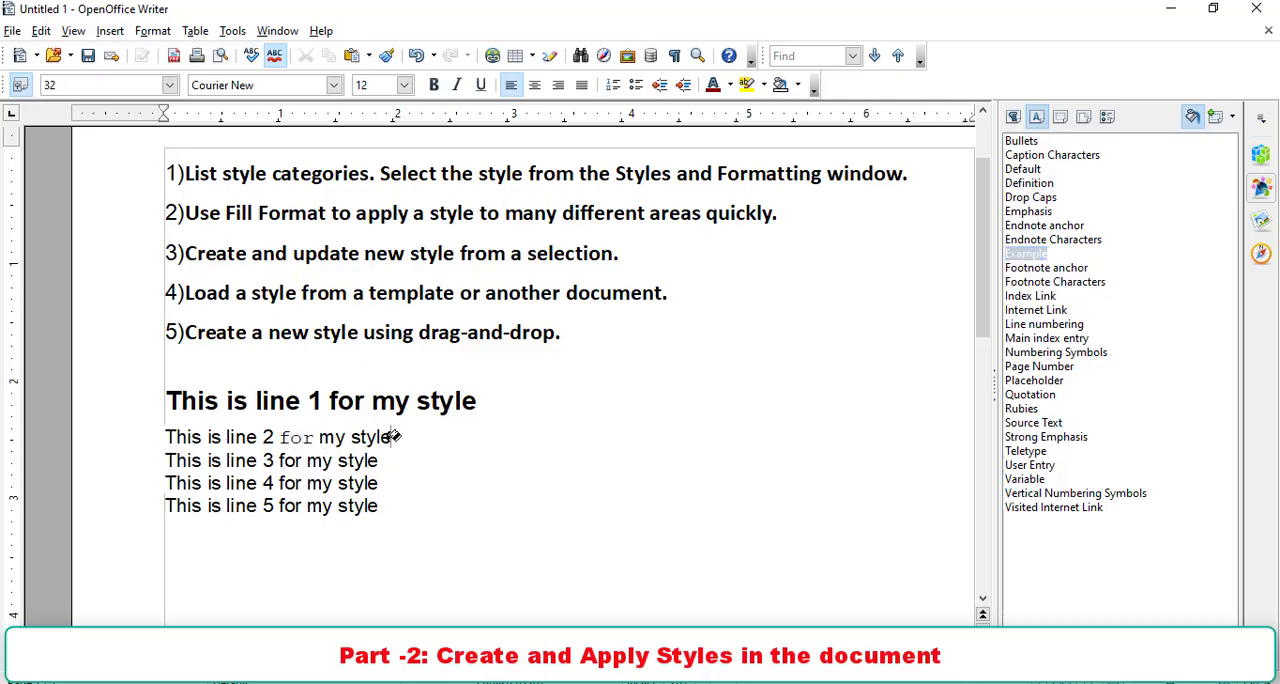
pyautogui.moveTo(390, 437); pyautogui.dragTo(168, 435)
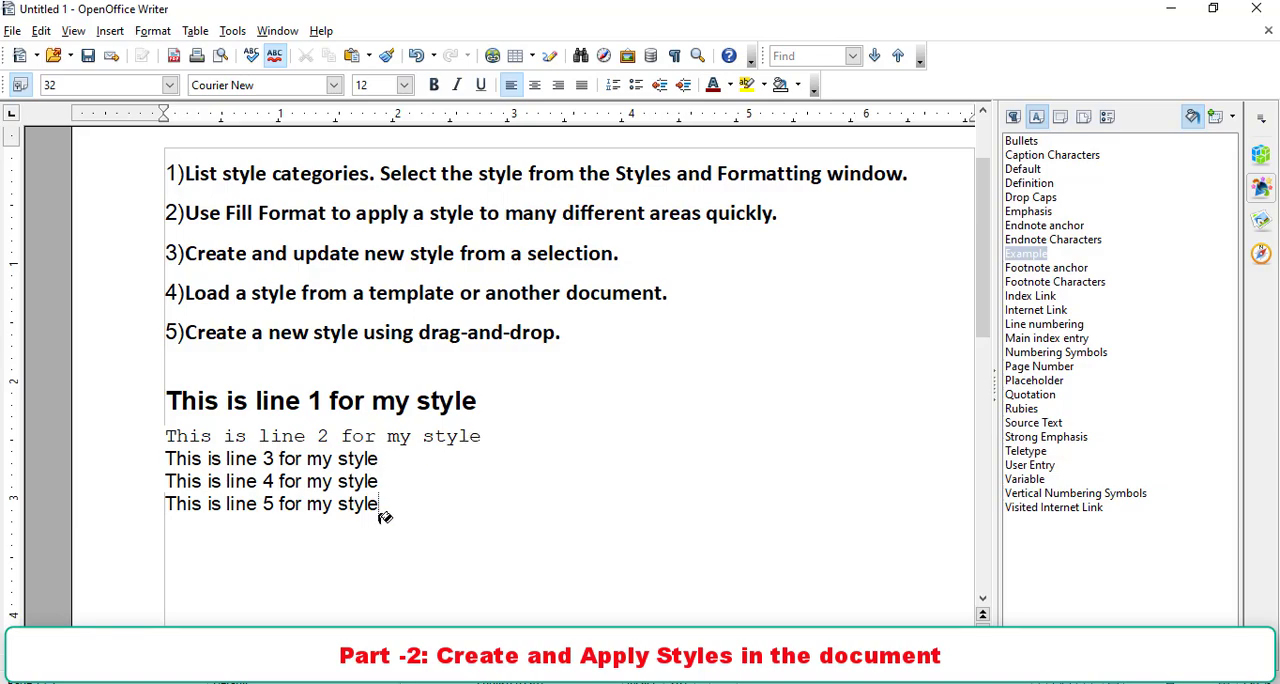
pyautogui.moveTo(384, 505); pyautogui.dragTo(181, 508)
pyautogui.moveTo(378, 506); pyautogui.dragTo(170, 505)
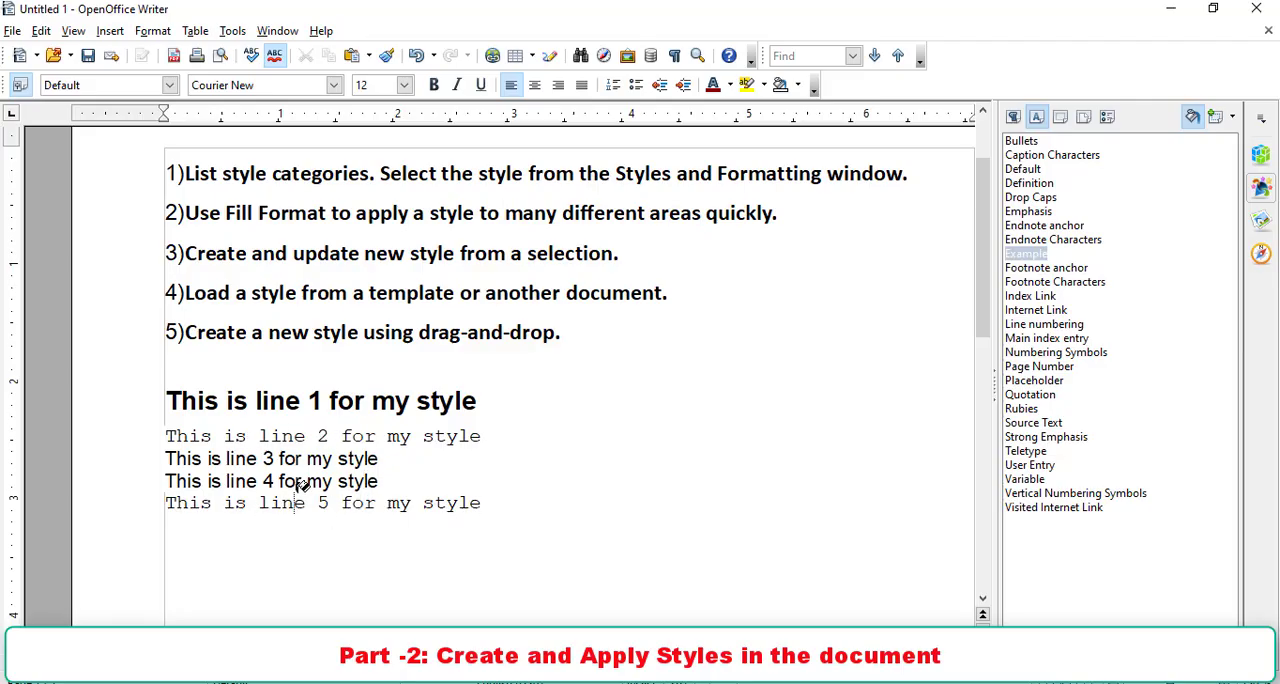
pyautogui.click(1200, 120)
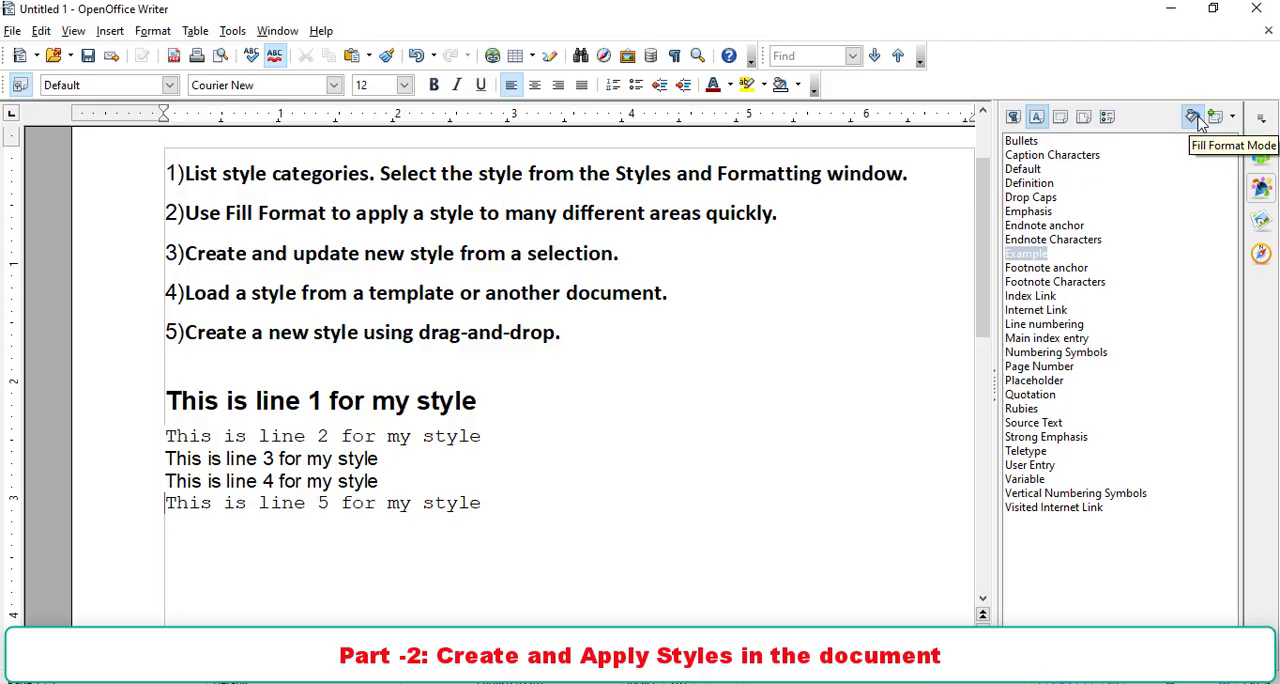
pyautogui.click(590, 402)
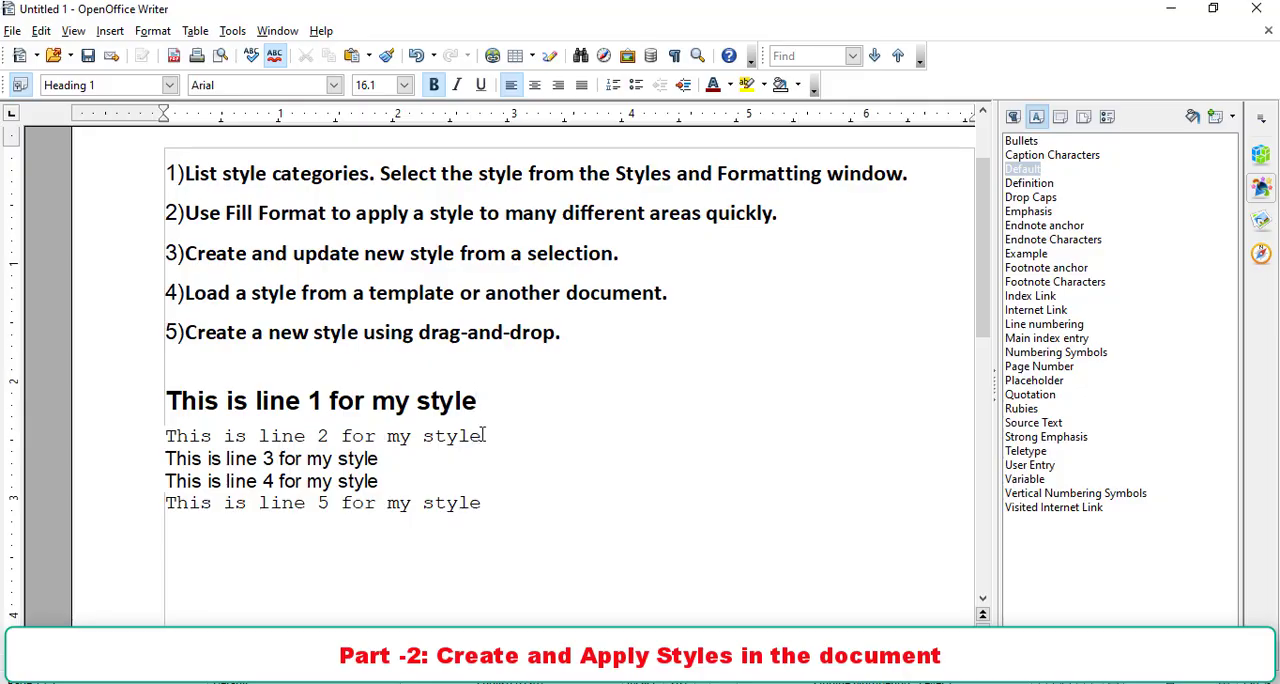
# - Format "This is line 2 for my style" as Arial Rounded MT Bold, size 18, bold
pyautogui.moveTo(482, 436); pyautogui.dragTo(164, 437)
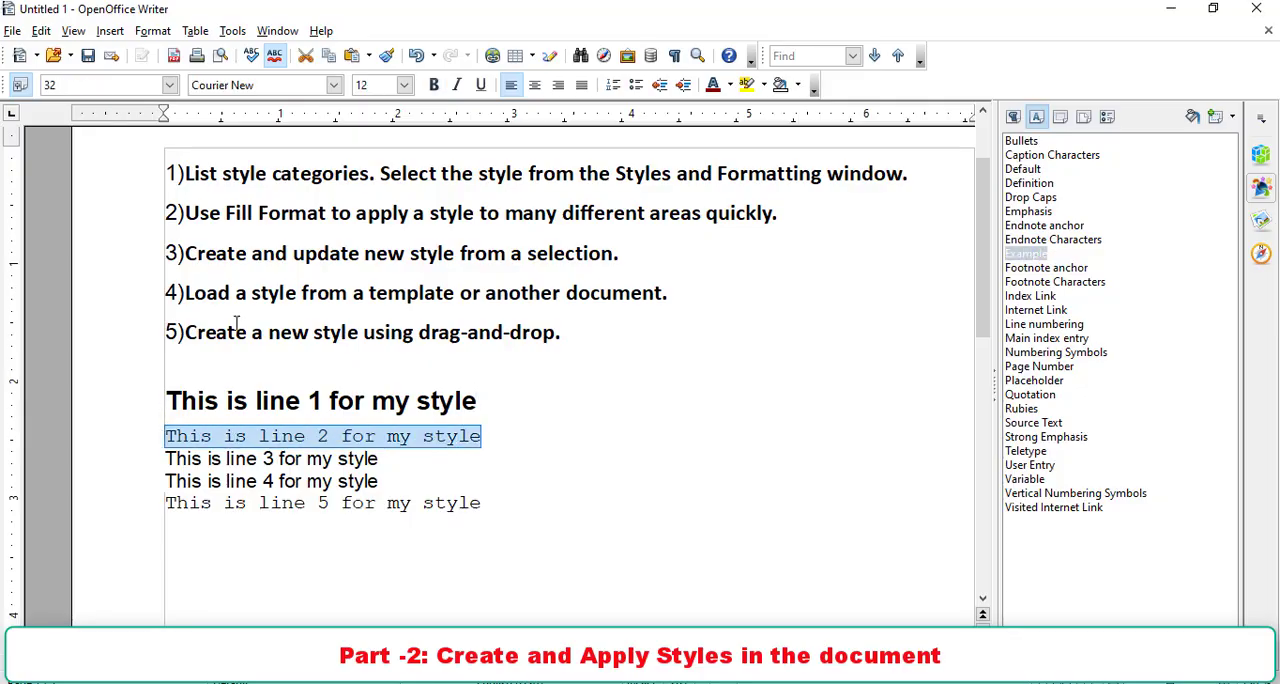
pyautogui.click(335, 85)
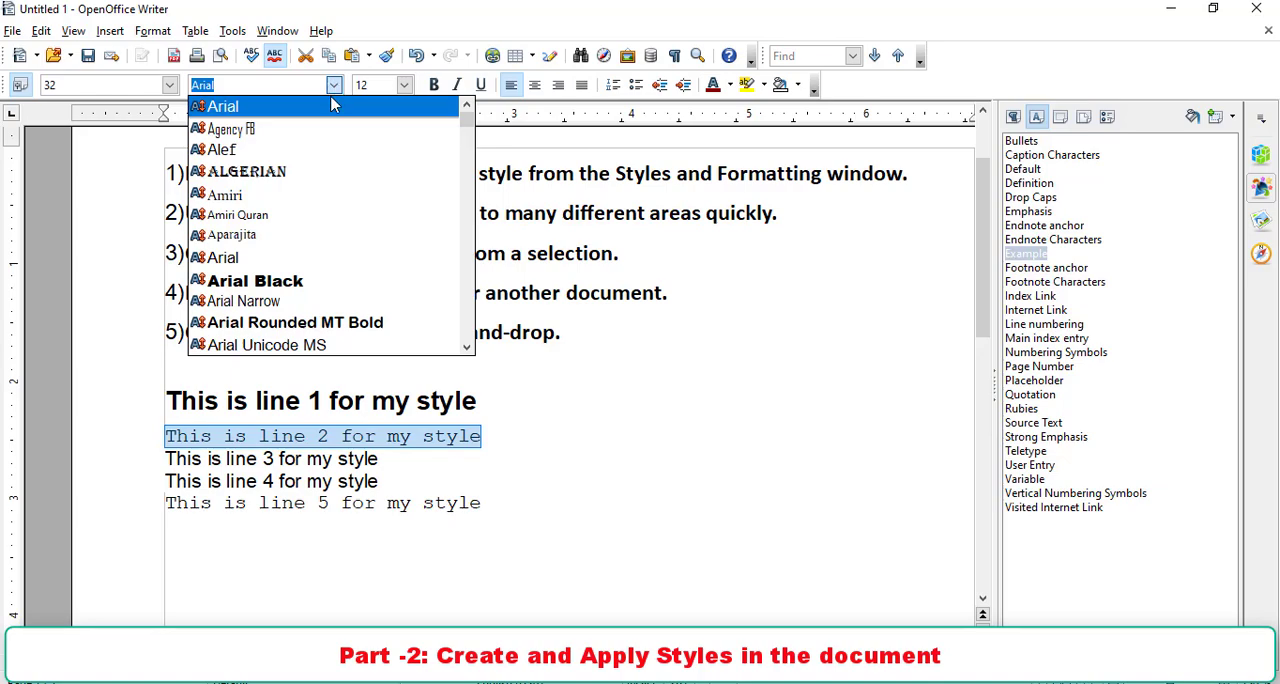
pyautogui.click(333, 323)
pyautogui.click(404, 85)
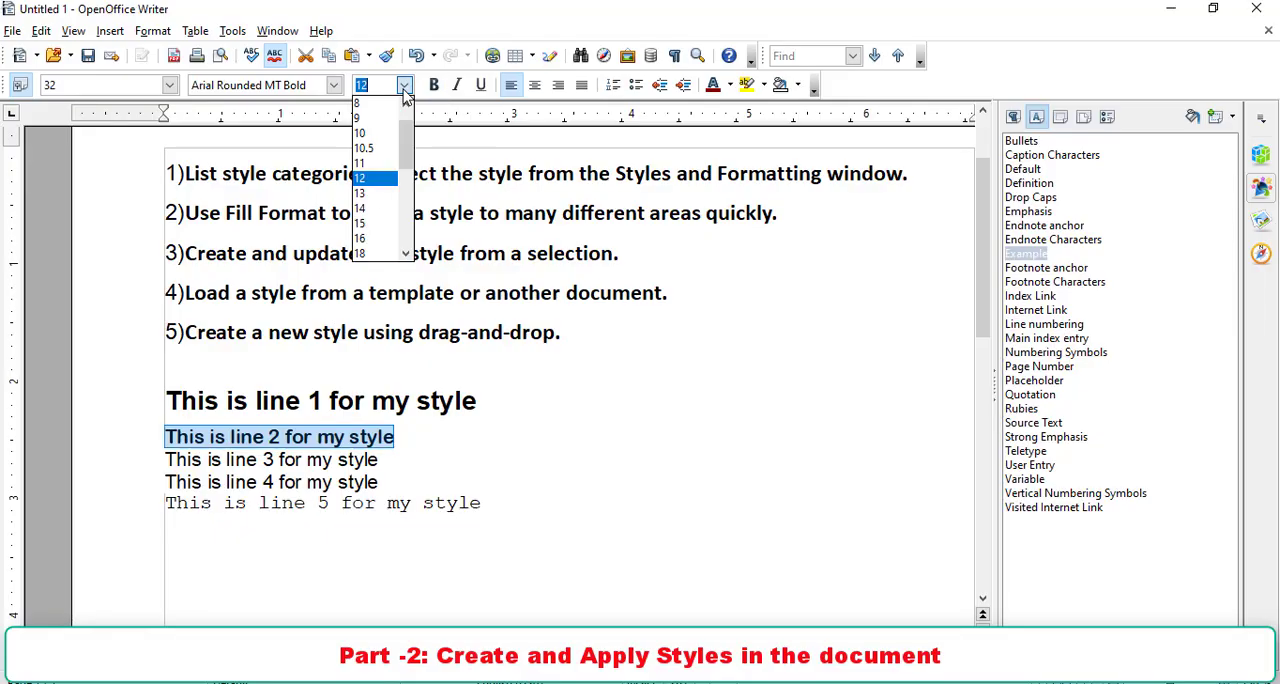
pyautogui.click(392, 254)
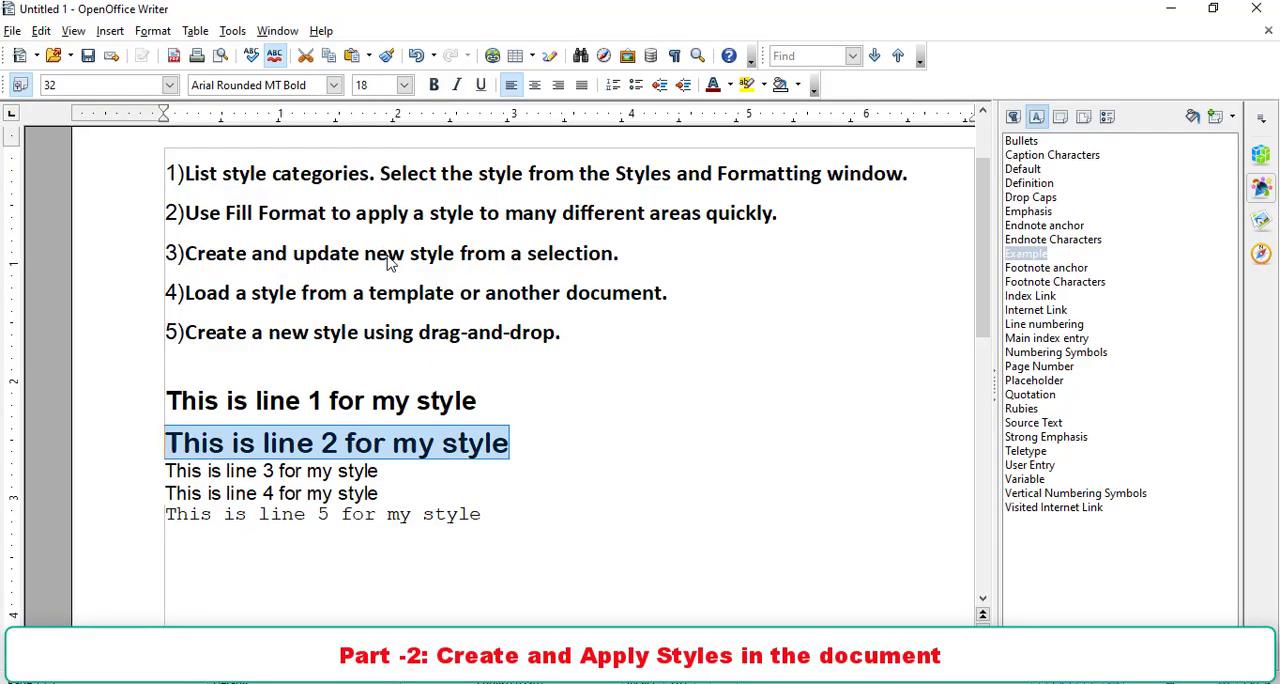
pyautogui.click(433, 92)
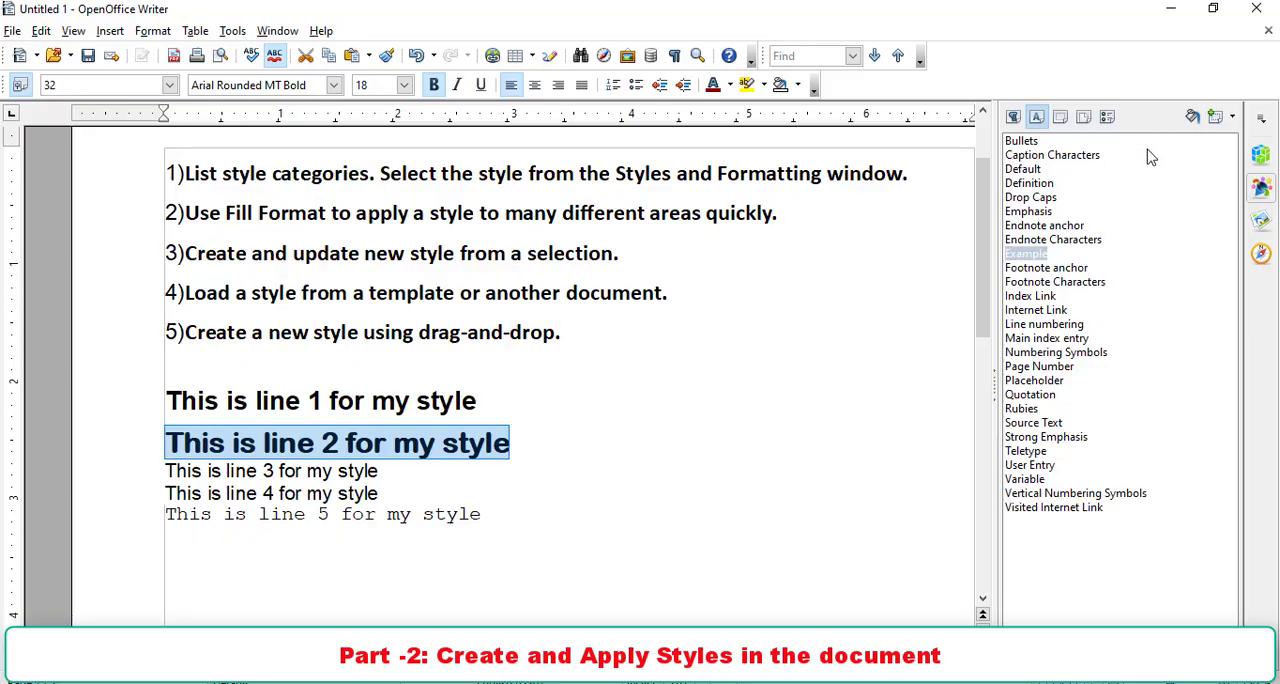
# - Create a new character style named "Stylebyme" from the formatted line 2
pyautogui.click(1228, 129)
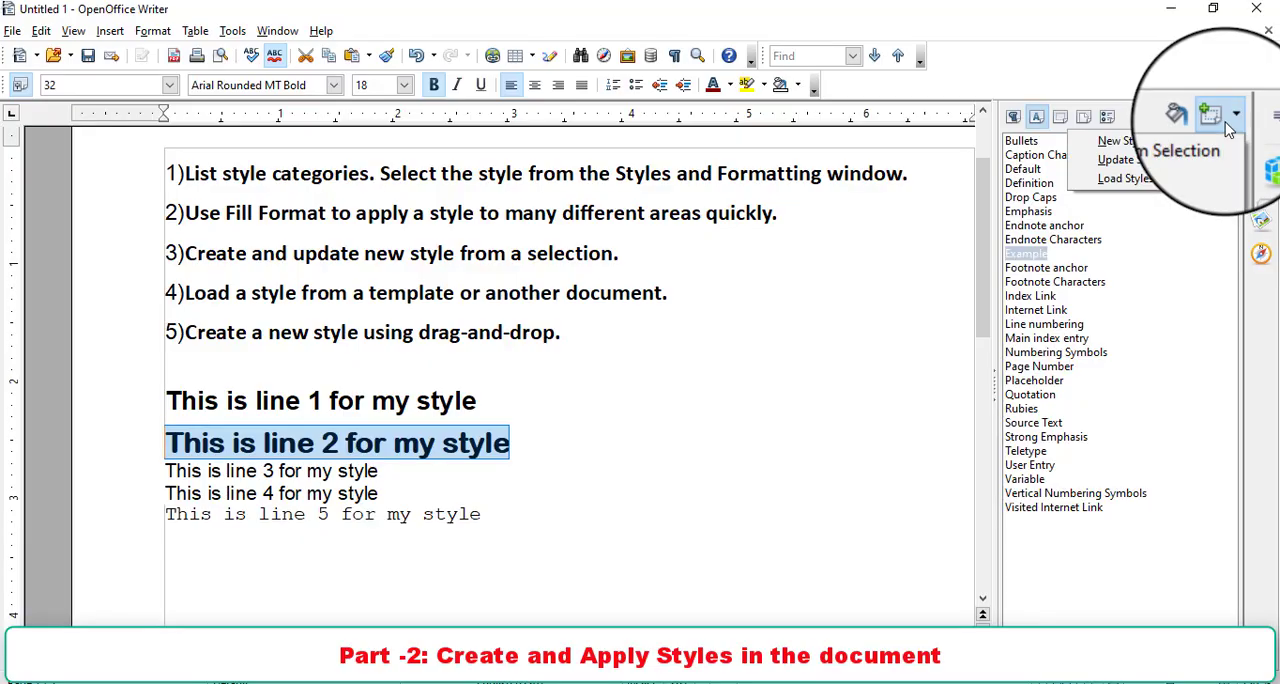
pyautogui.click(1158, 156)
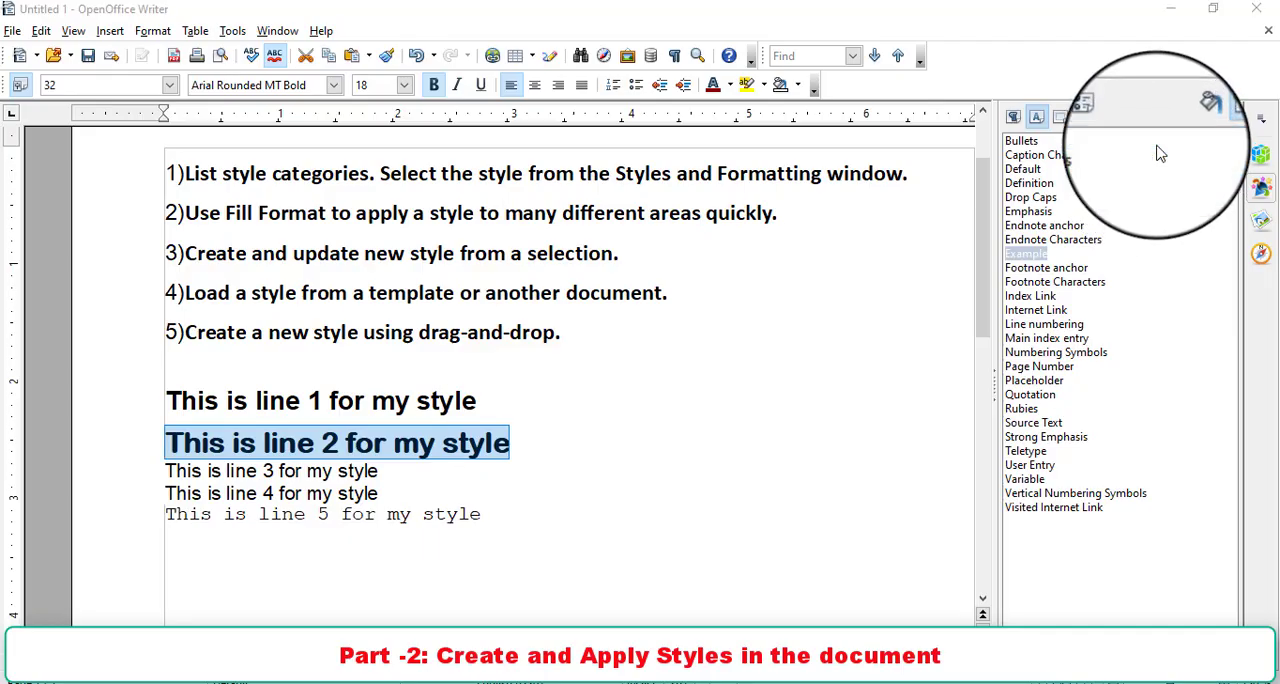
pyautogui.moveTo(566, 250); pyautogui.dragTo(666, 176)
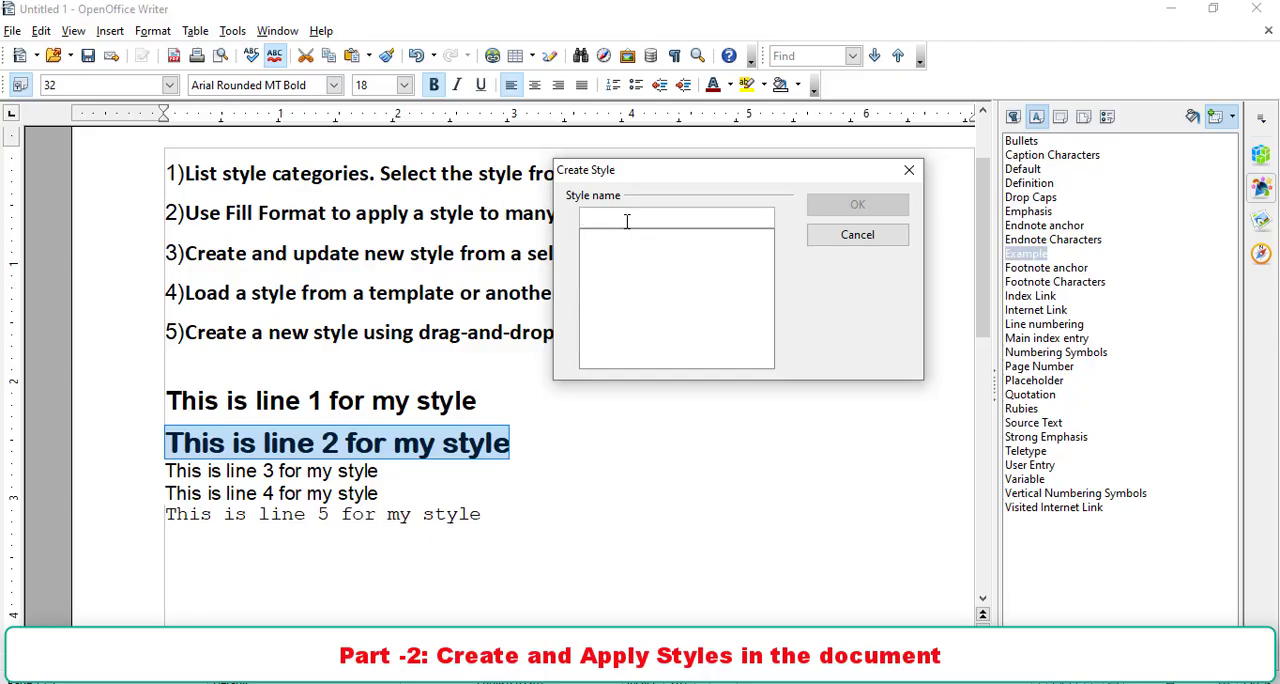
pyautogui.write('S')
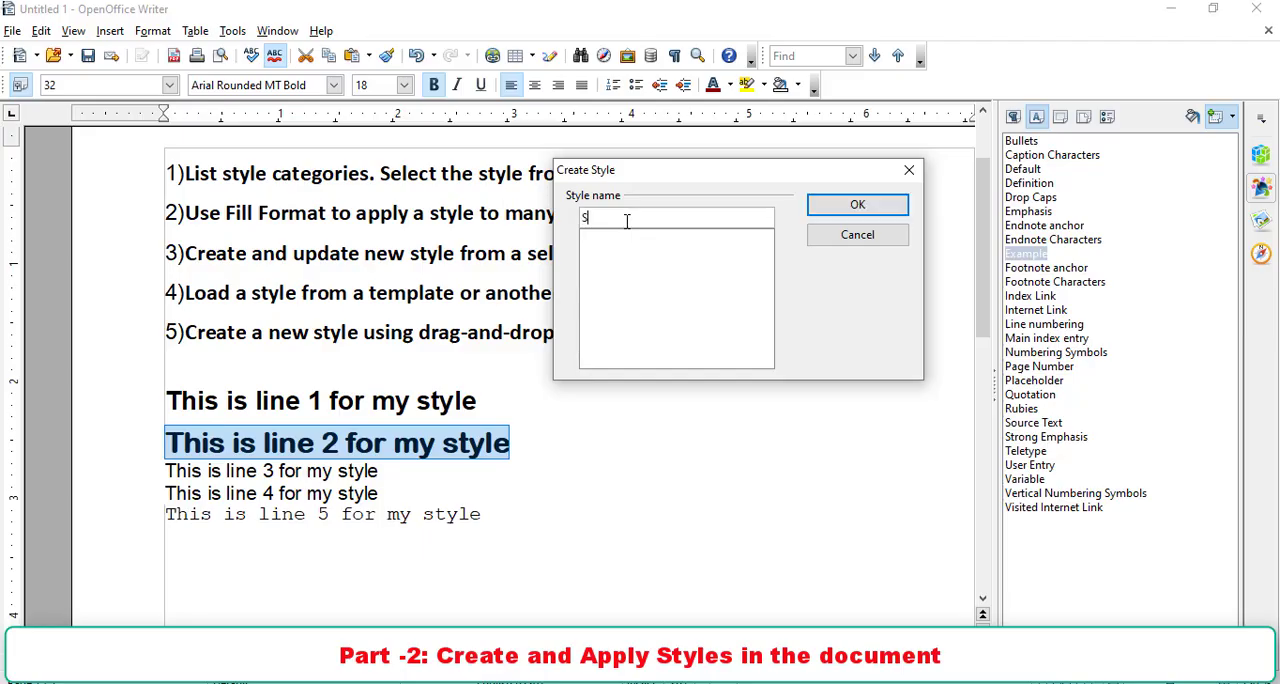
pyautogui.write('tylebyme')
pyautogui.click(863, 212)
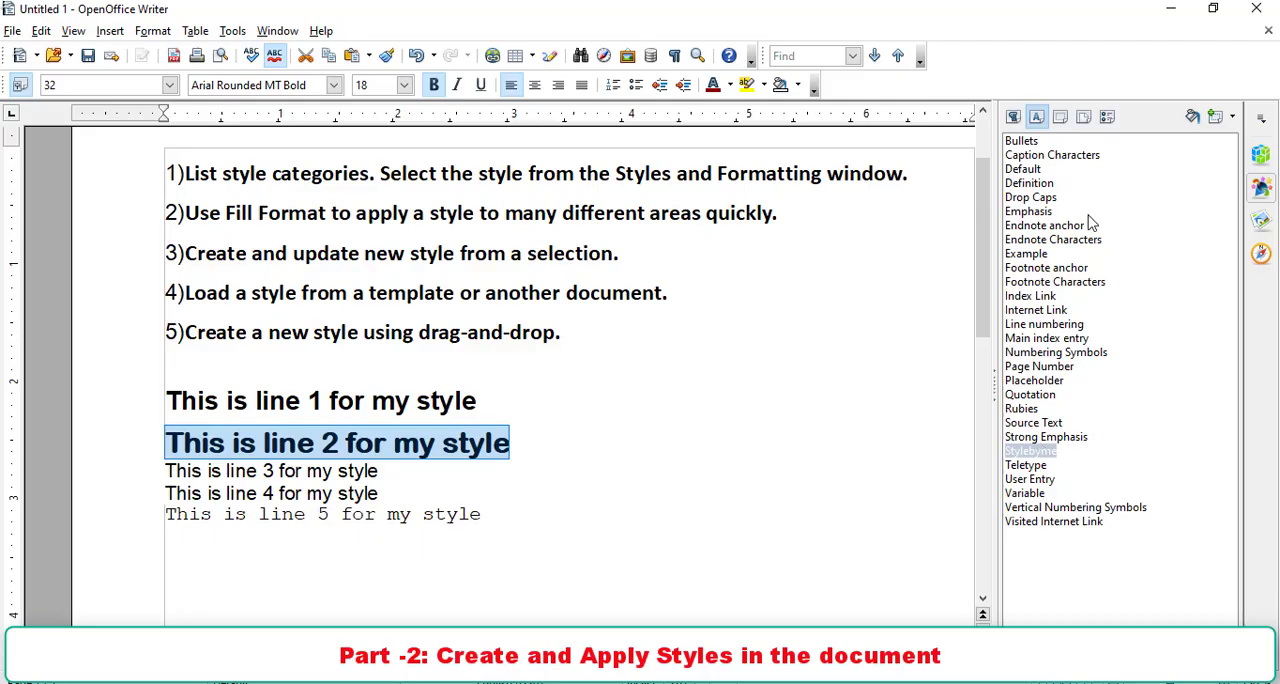
# - Update the Stylebyme character style from the formatting of line 2
pyautogui.click(1022, 467)
pyautogui.click(1035, 453)
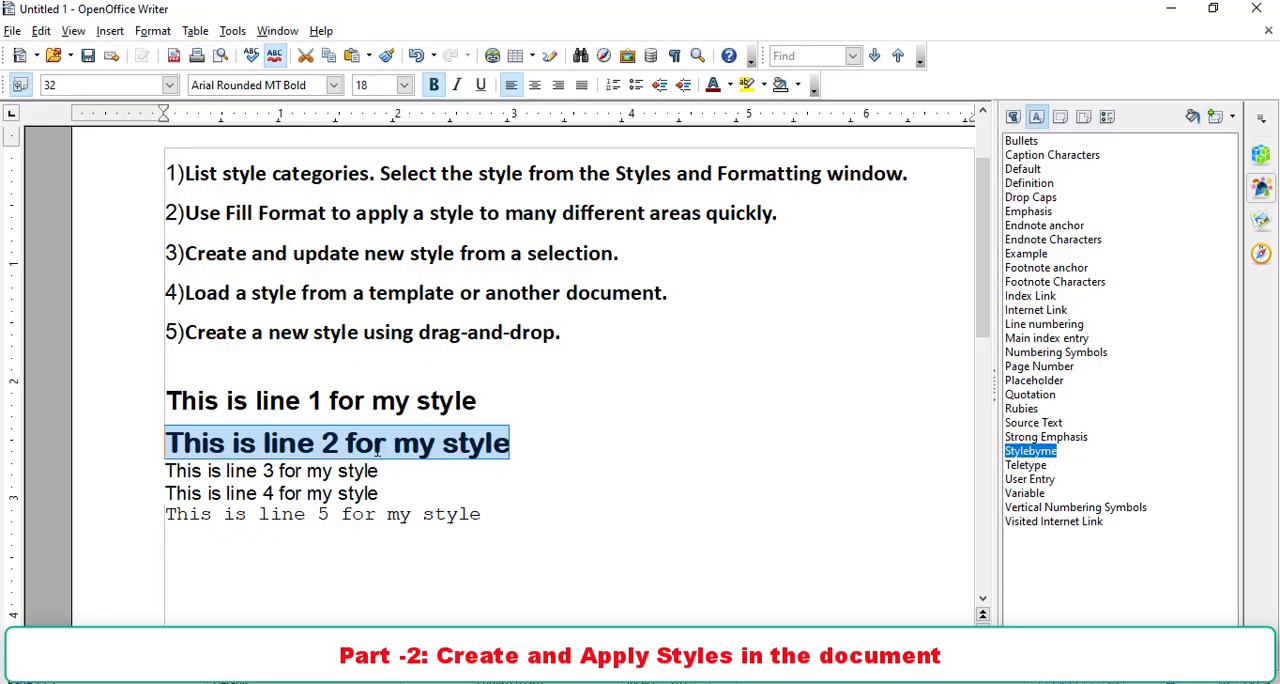
pyautogui.moveTo(509, 443); pyautogui.dragTo(165, 443)
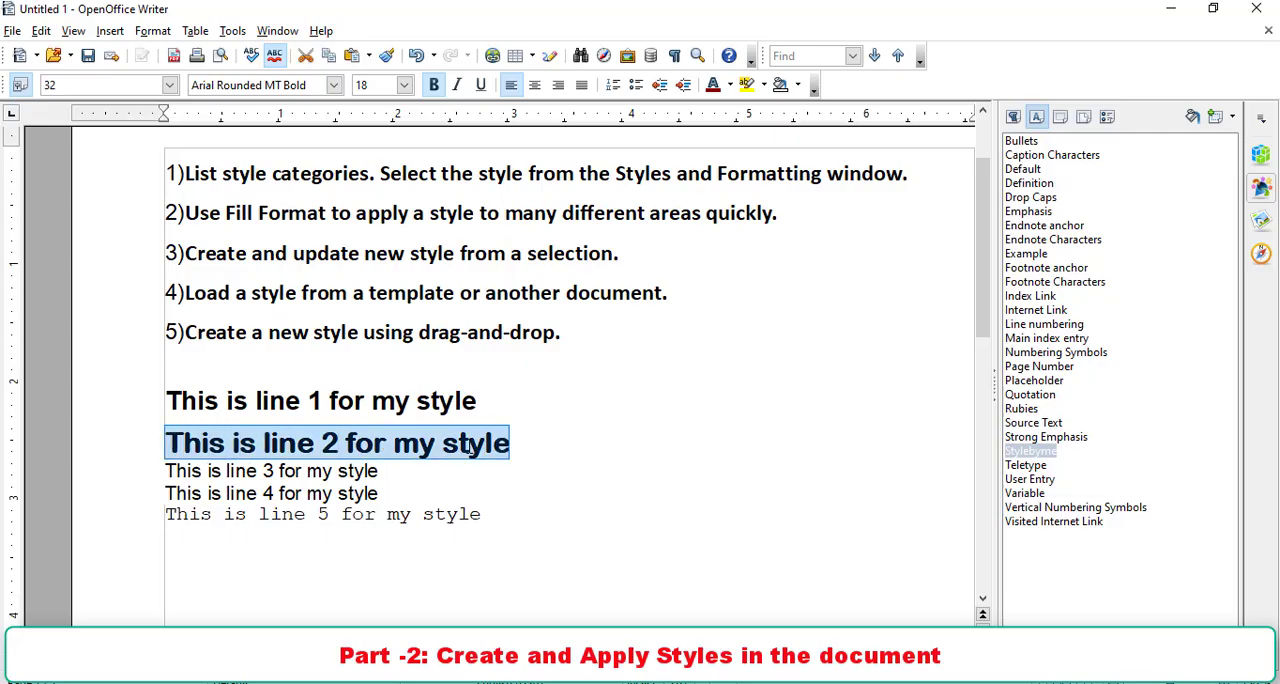
pyautogui.click(1029, 467)
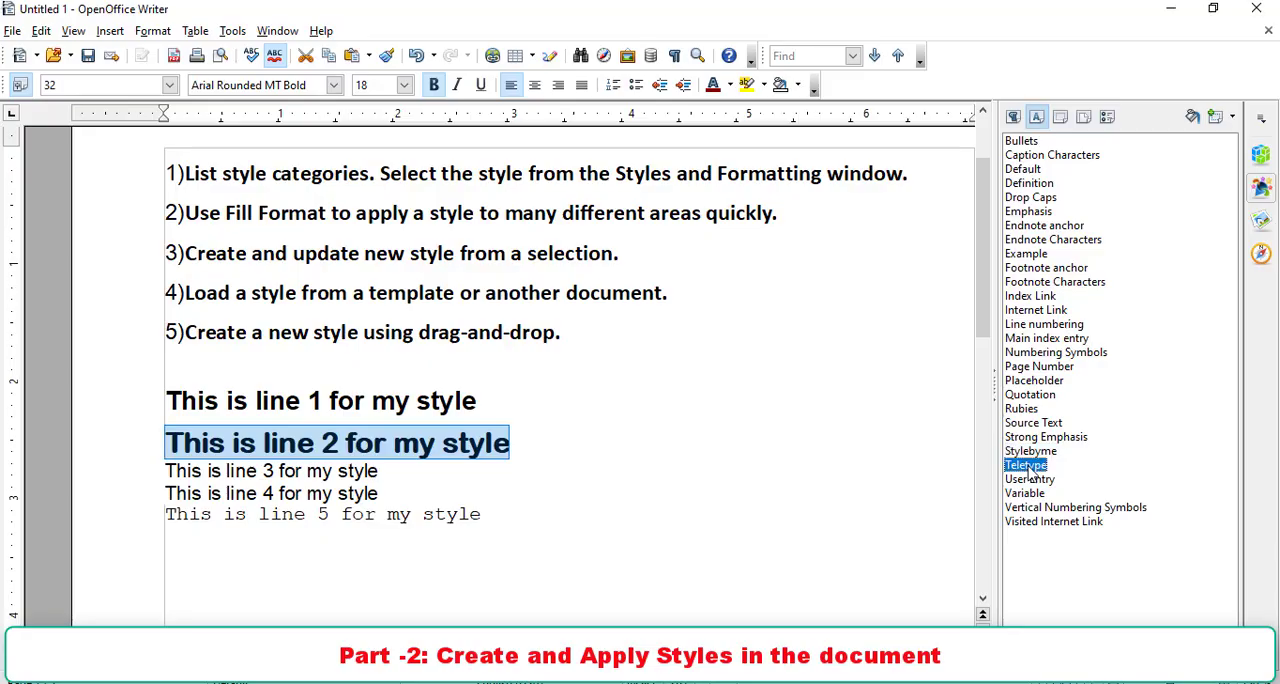
pyautogui.click(1031, 455)
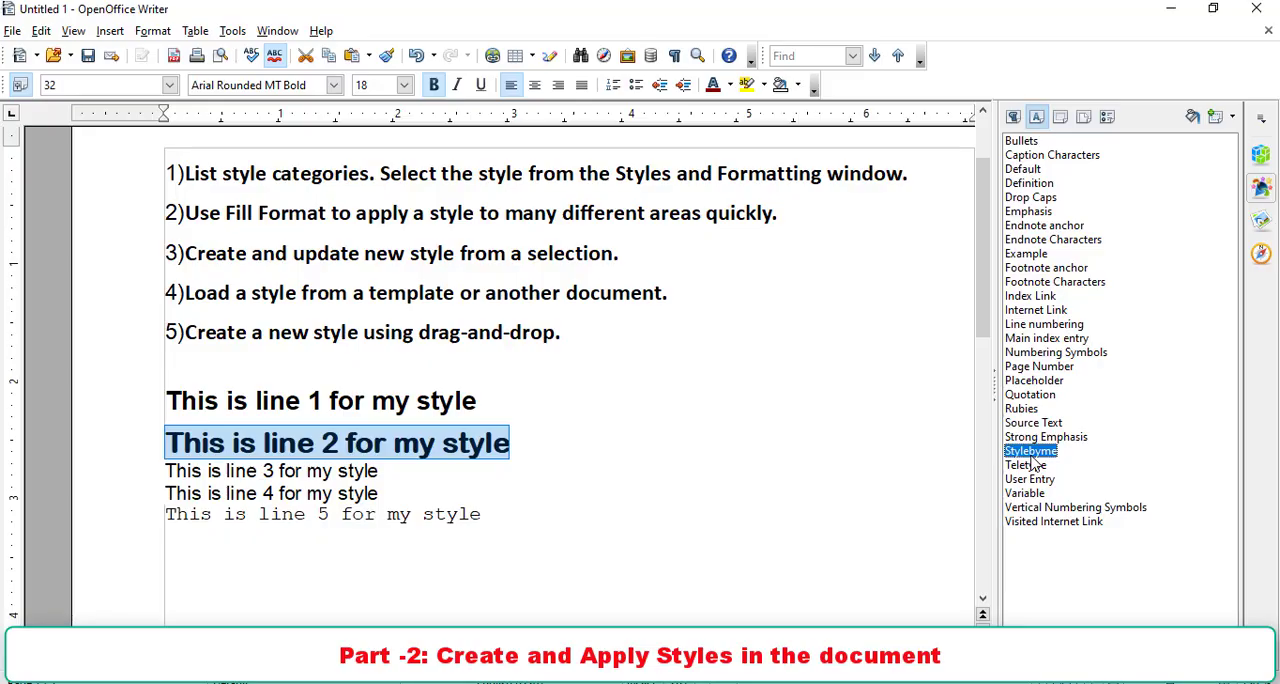
pyautogui.click(1231, 118)
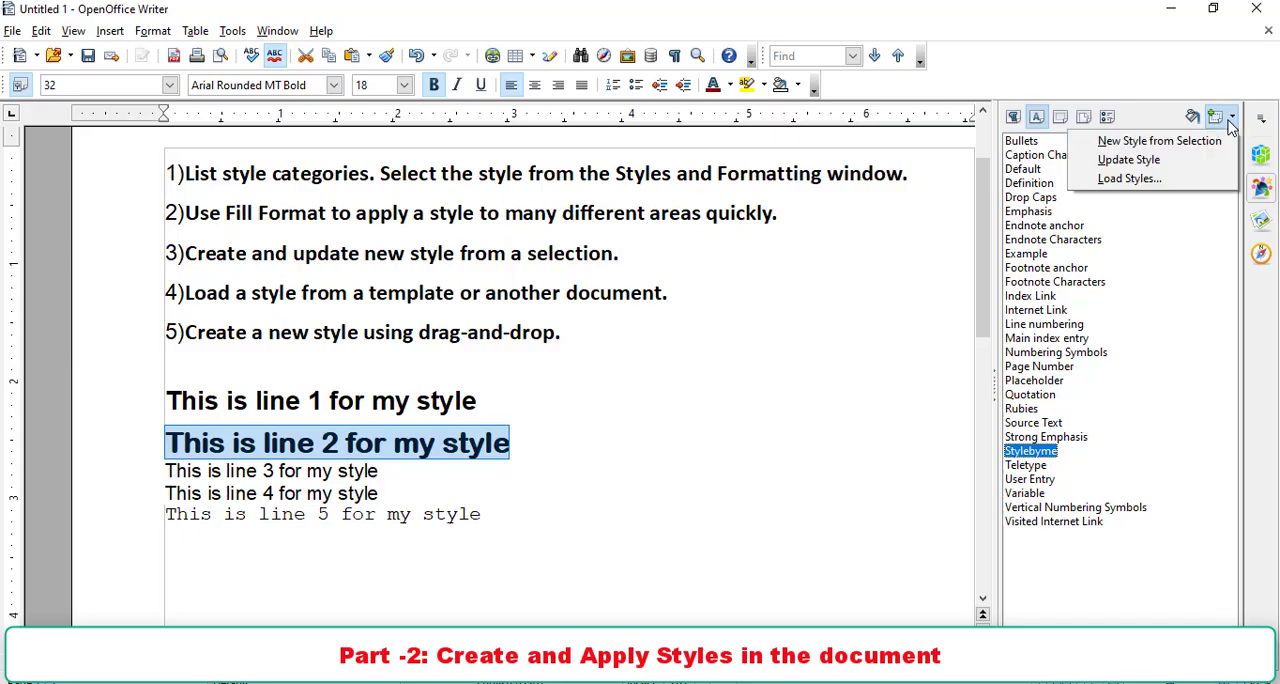
pyautogui.click(1145, 160)
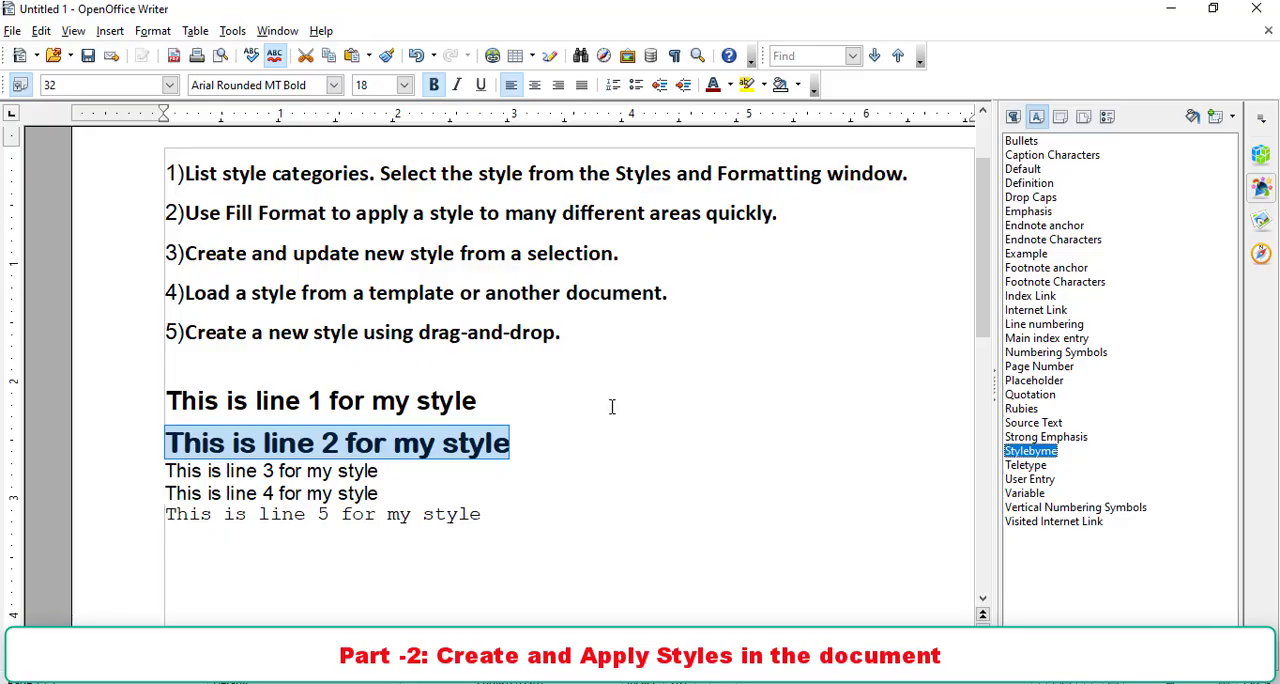
# - Apply the Stylebyme character style to "This is line 3 for my style", undo it and apply it again
pyautogui.click(550, 465)
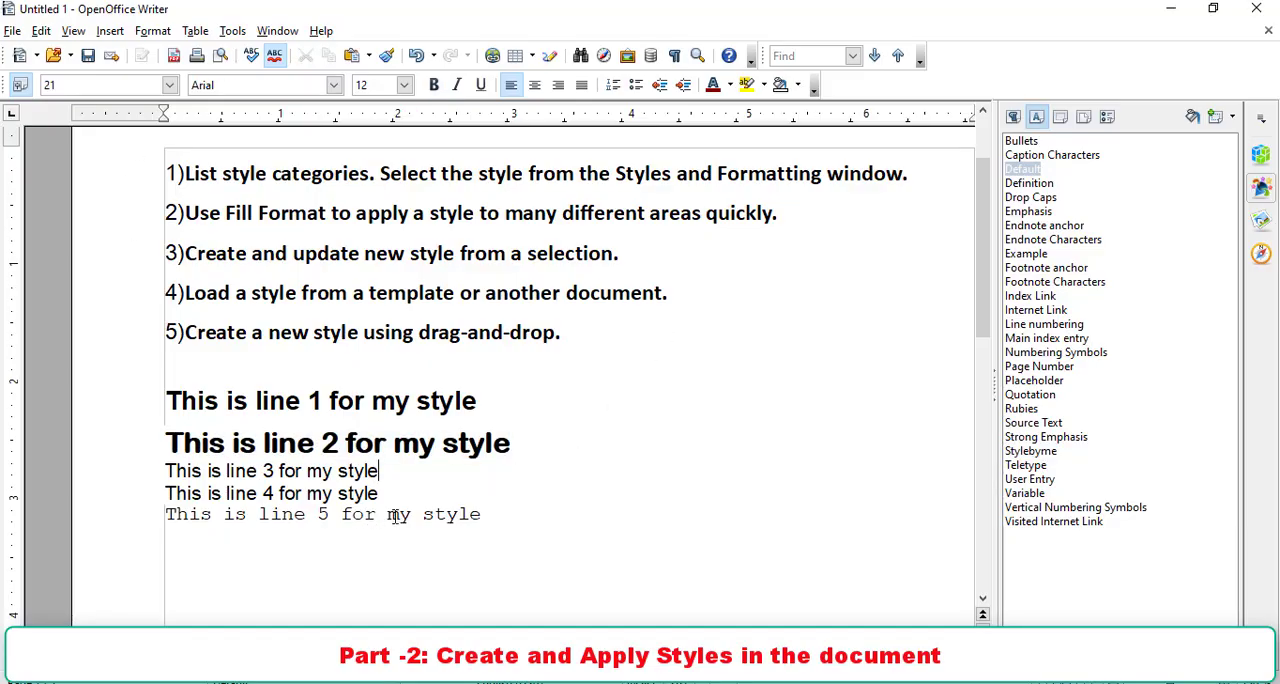
pyautogui.moveTo(381, 471); pyautogui.dragTo(163, 470)
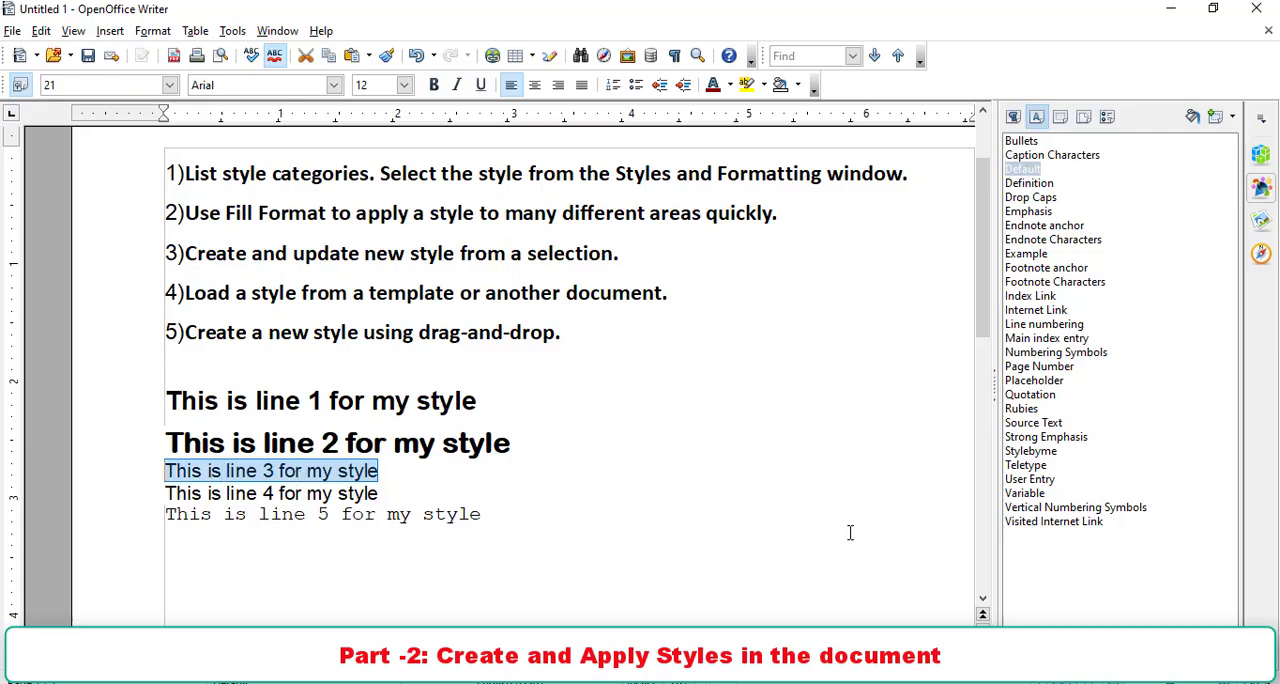
pyautogui.doubleClick(1035, 455)
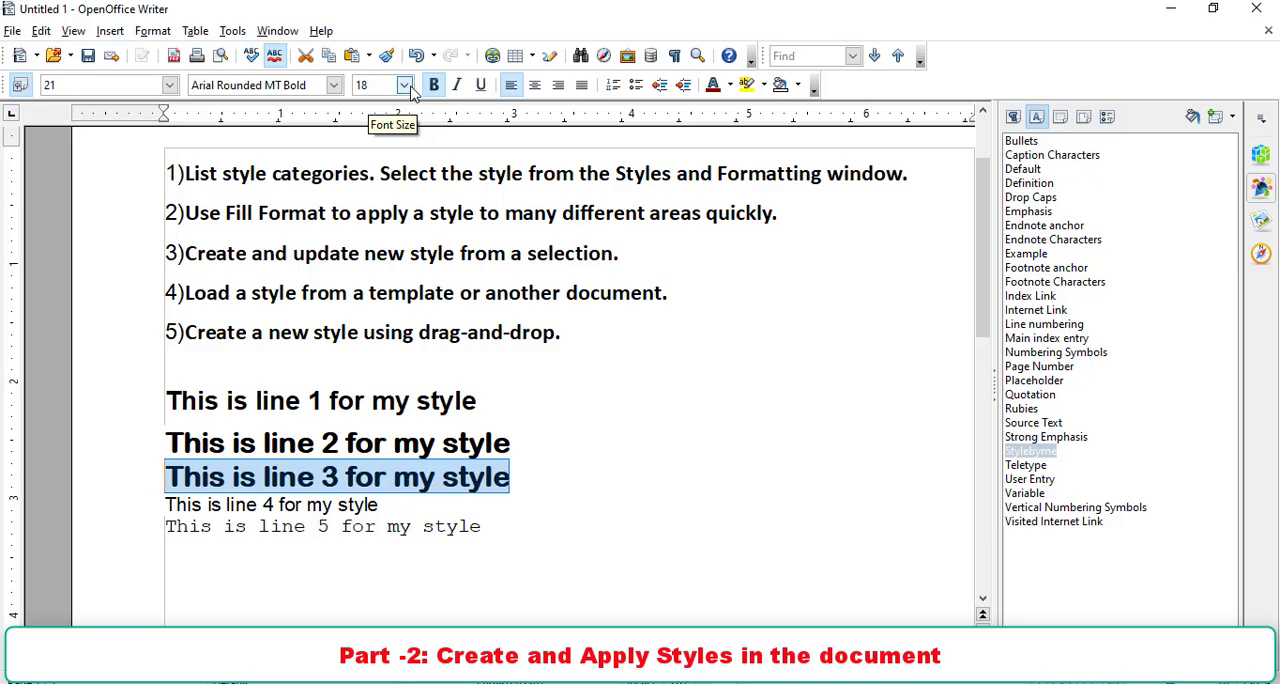
pyautogui.hotkey('ctrl', 'z')
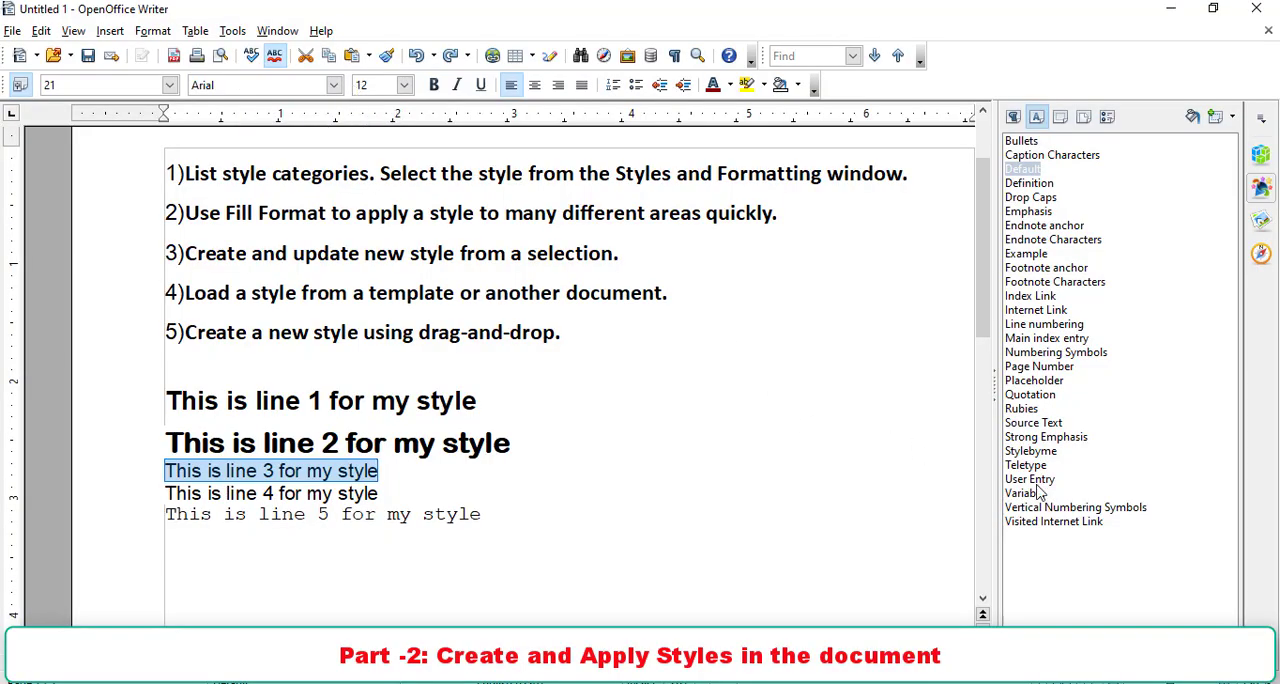
pyautogui.doubleClick(1034, 452)
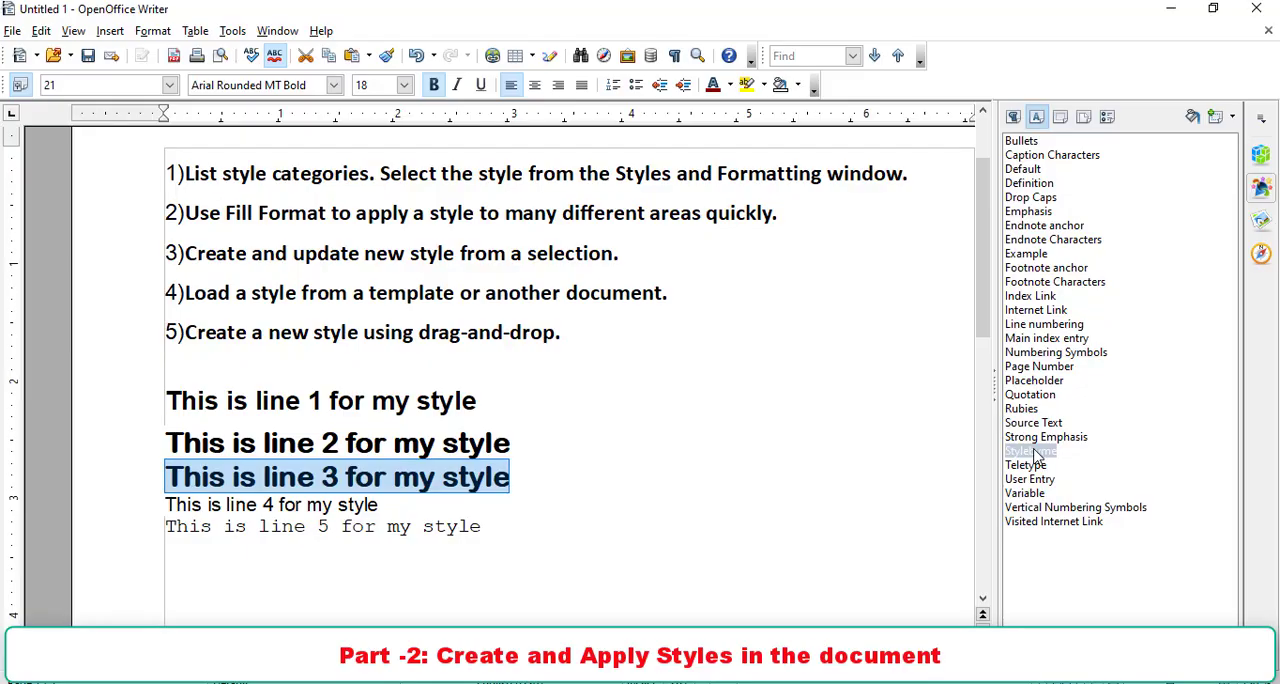
pyautogui.moveTo(185, 253); pyautogui.dragTo(240, 257)
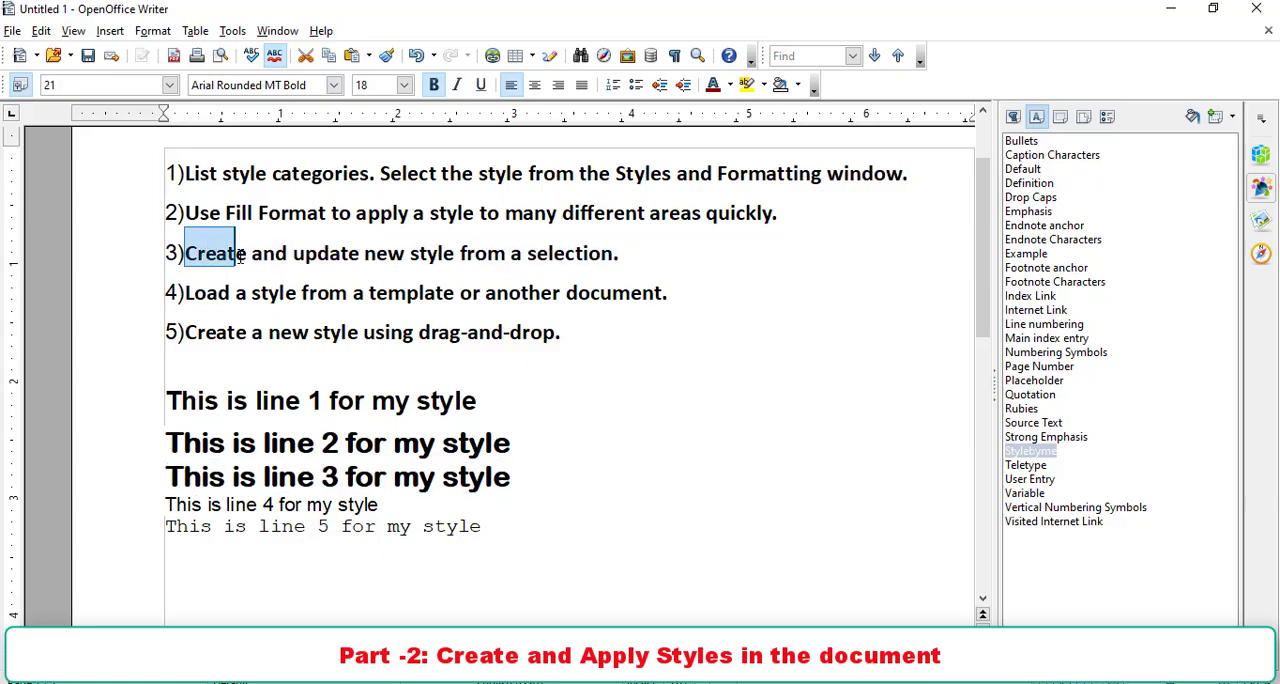
pyautogui.click(1216, 117)
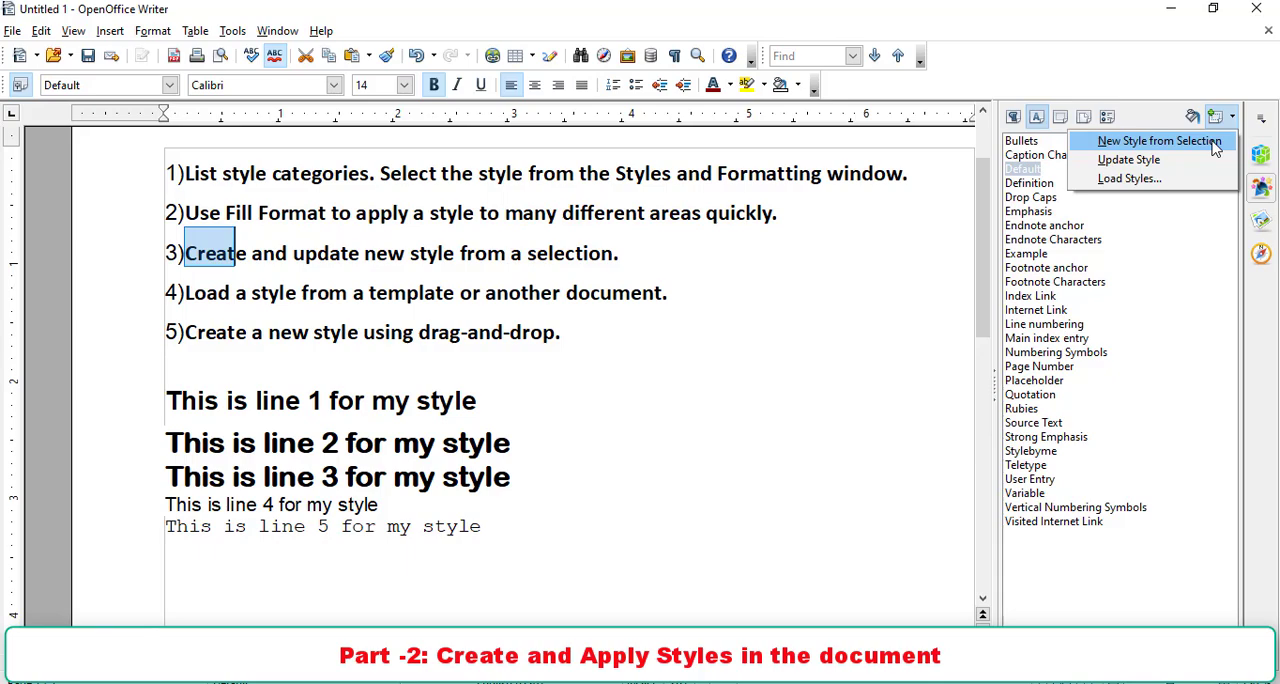
pyautogui.click(552, 335)
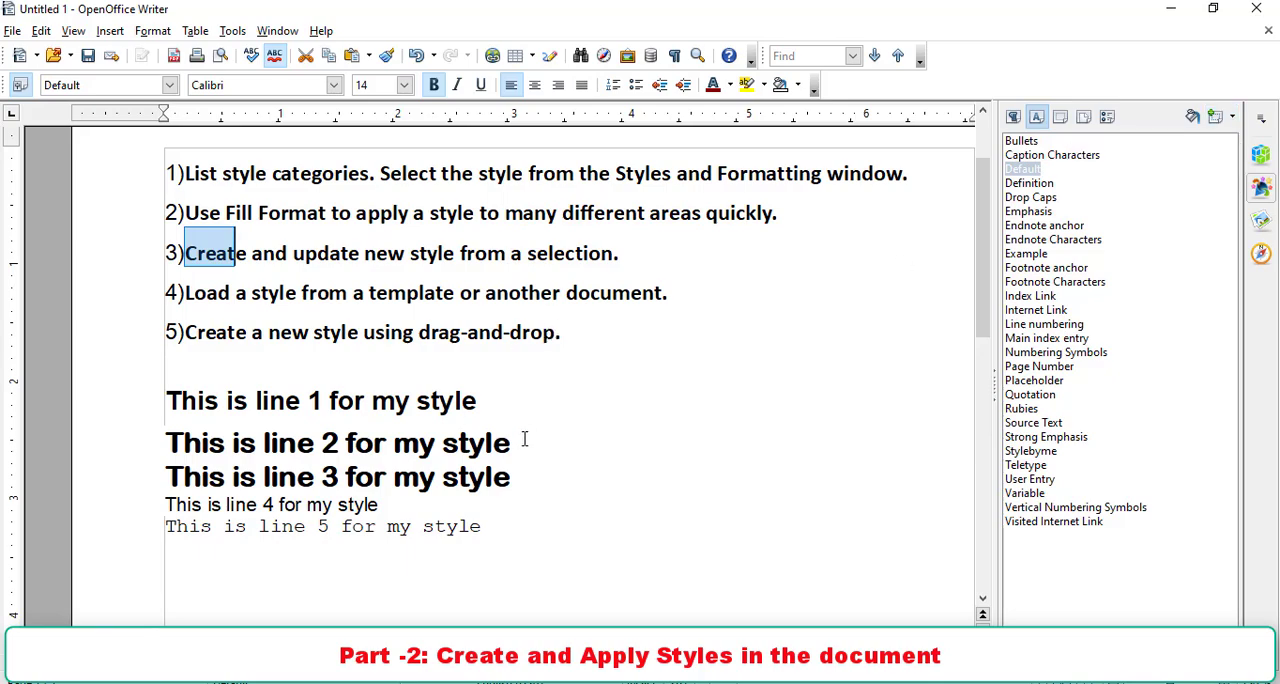
pyautogui.moveTo(524, 441); pyautogui.dragTo(165, 443)
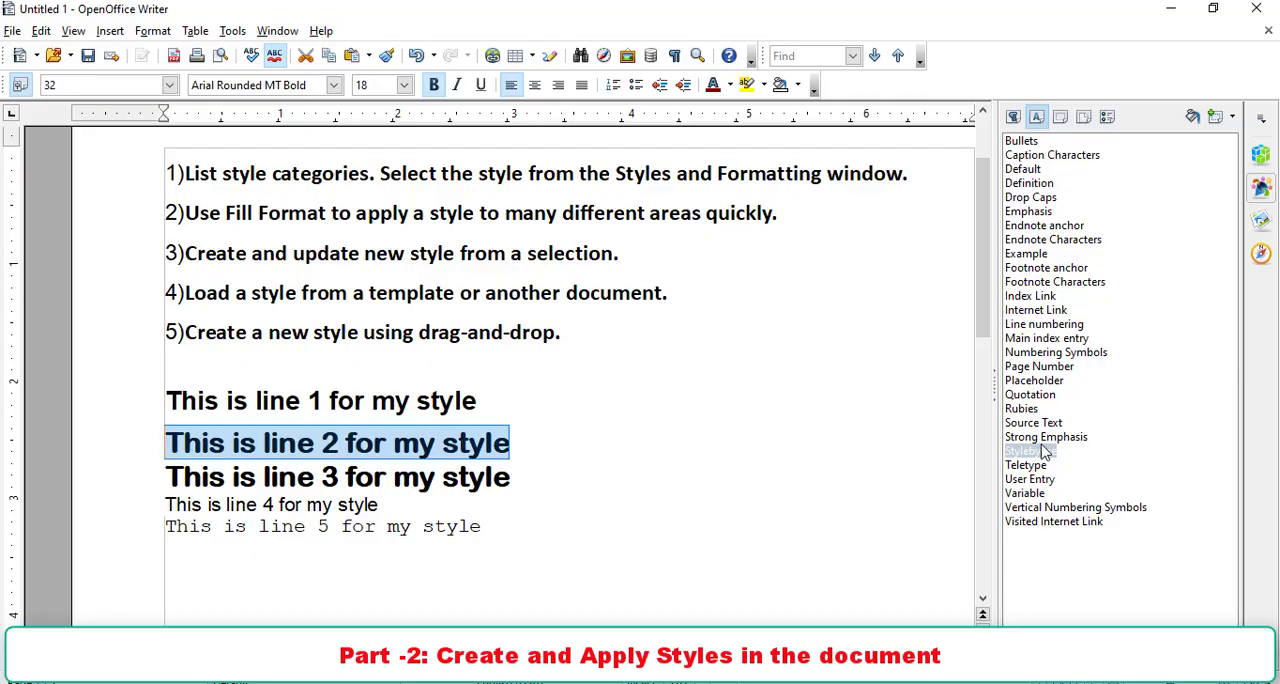
pyautogui.click(1216, 117)
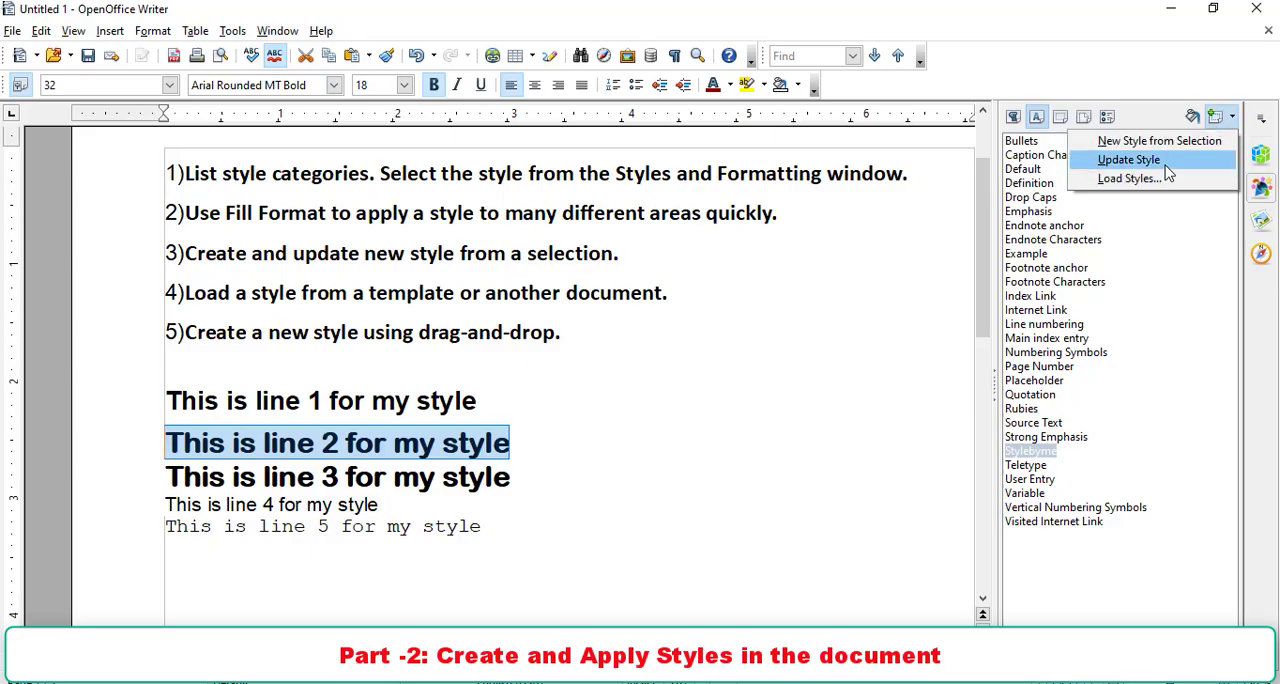
pyautogui.click(226, 400)
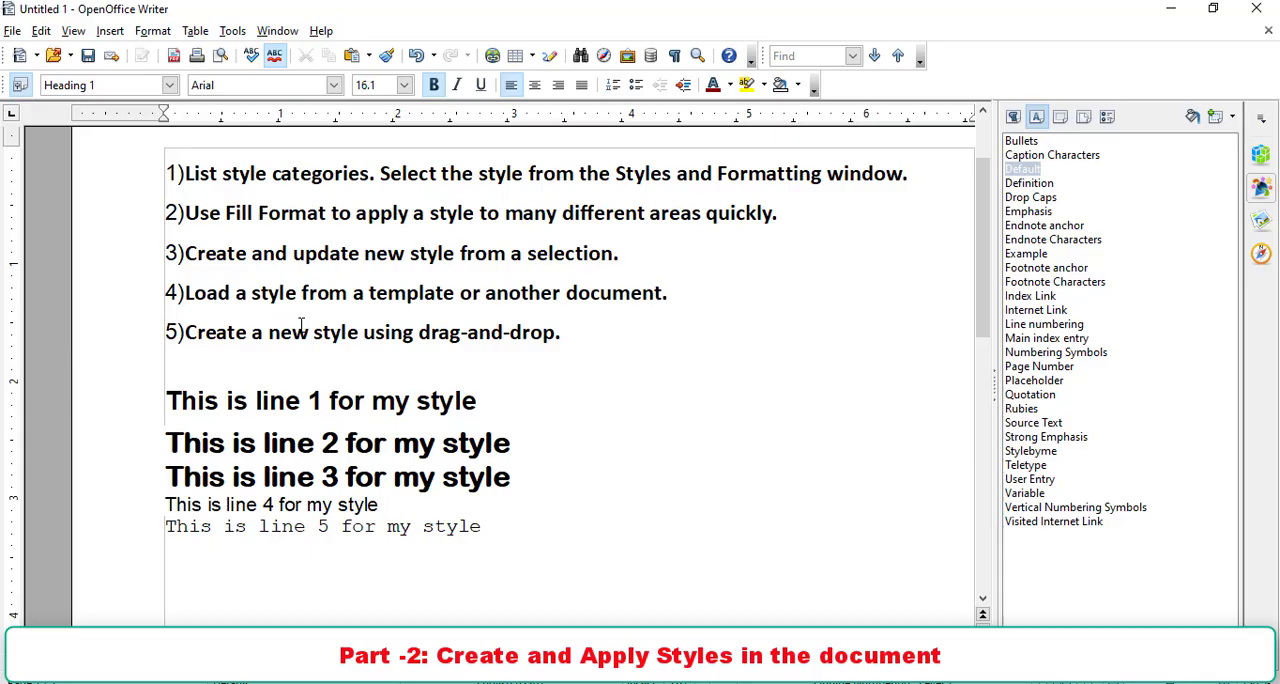
# - Create a new text document and enter the line "This is my Style testing"
pyautogui.hotkey('ctrl', 'n')
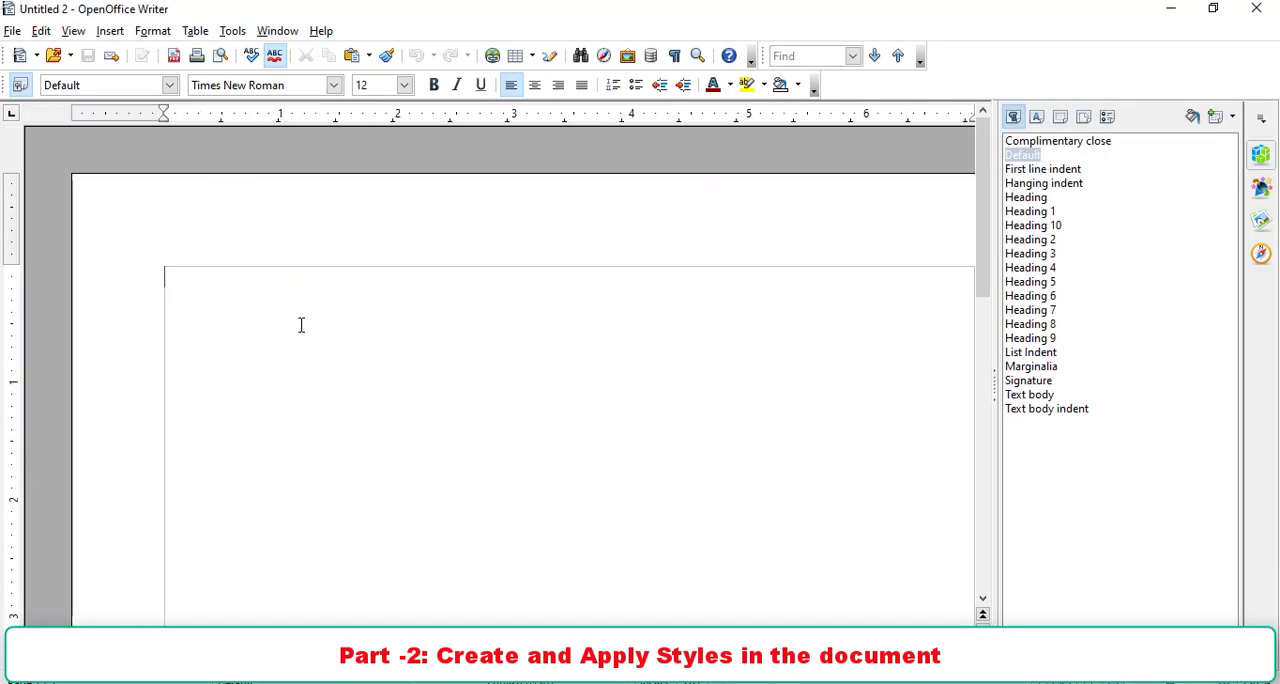
pyautogui.write('This is my Style testing')
# - Format the line "This is my Style testing" as Tahoma, size 36, bold and italic
pyautogui.moveTo(360, 279); pyautogui.dragTo(164, 277)
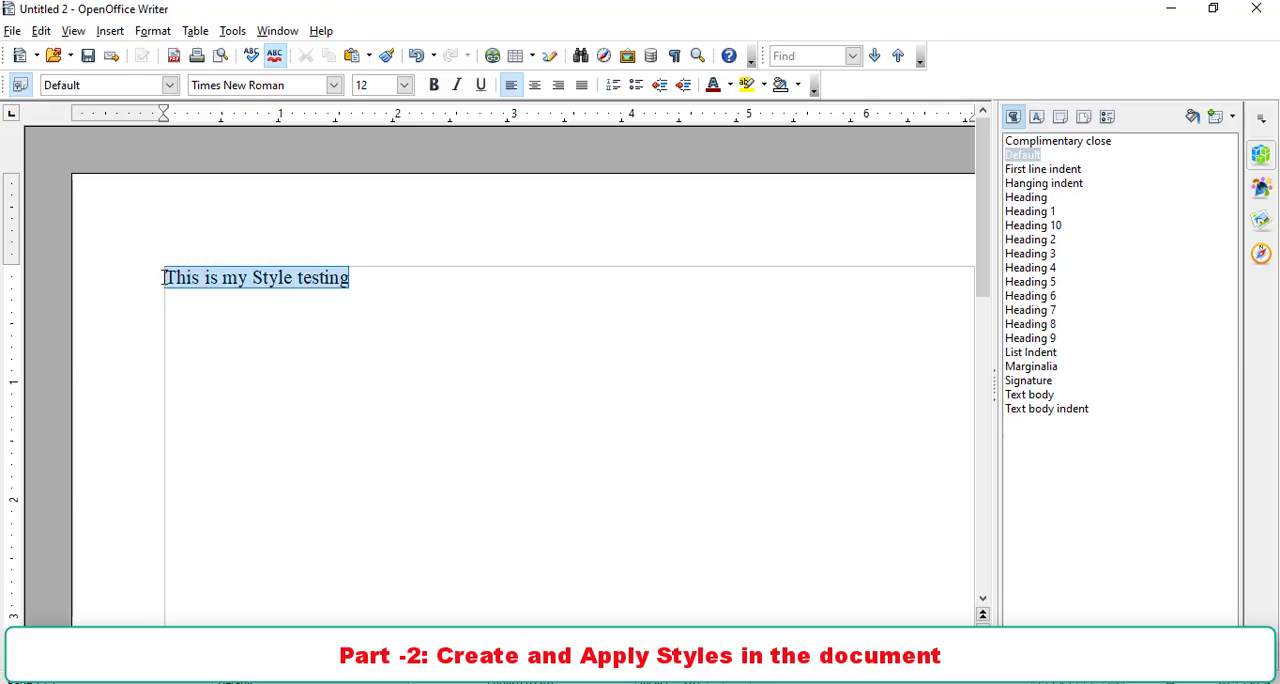
pyautogui.click(334, 85)
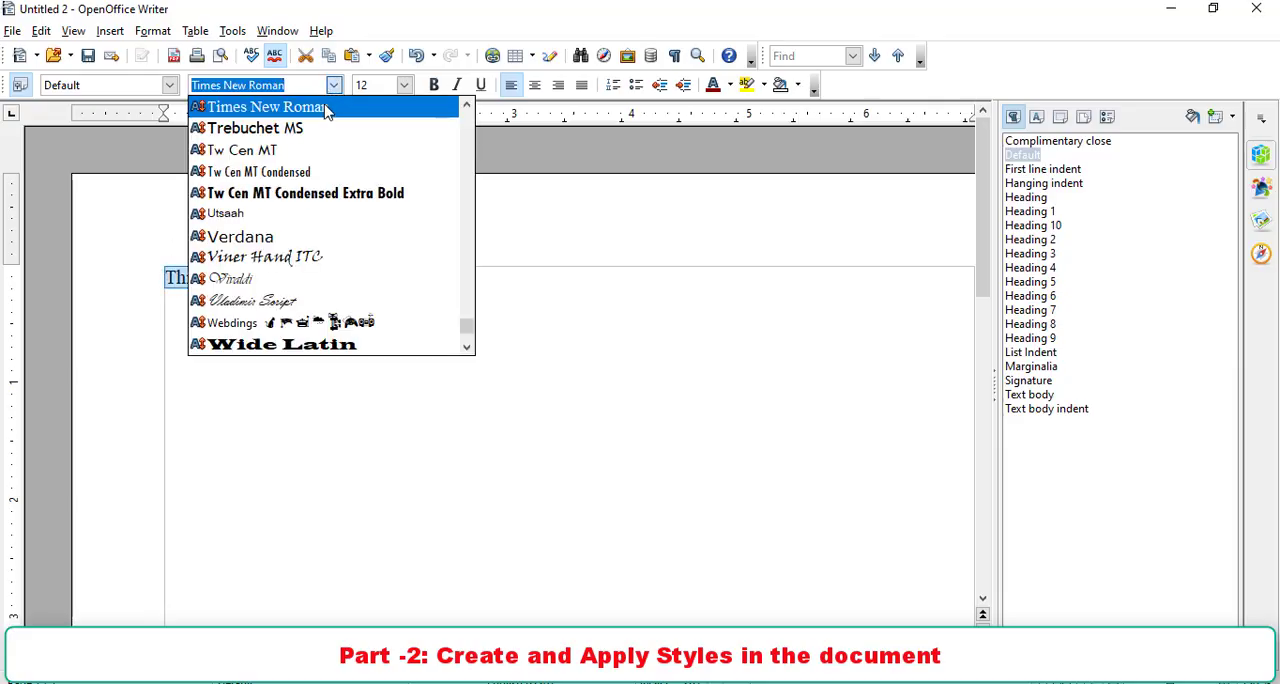
pyautogui.scroll(2, 315, 172)
pyautogui.click(268, 218)
pyautogui.click(404, 85)
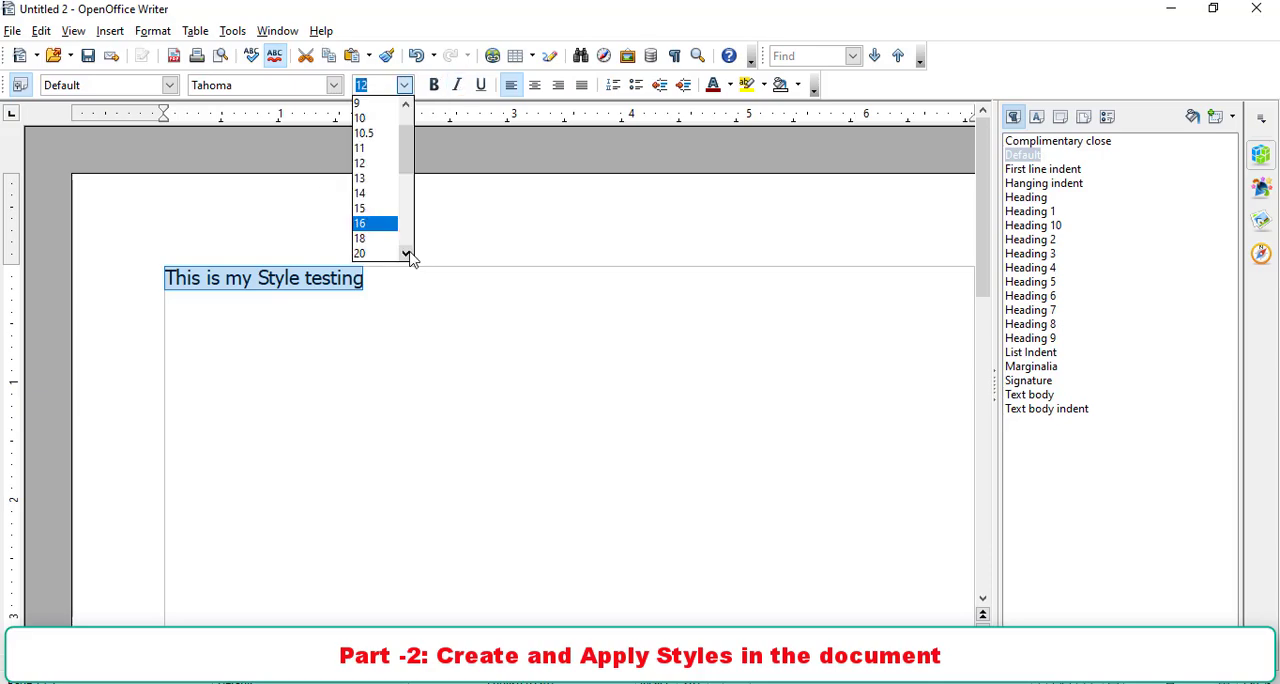
pyautogui.scroll(-5, 409, 259)
pyautogui.click(378, 253)
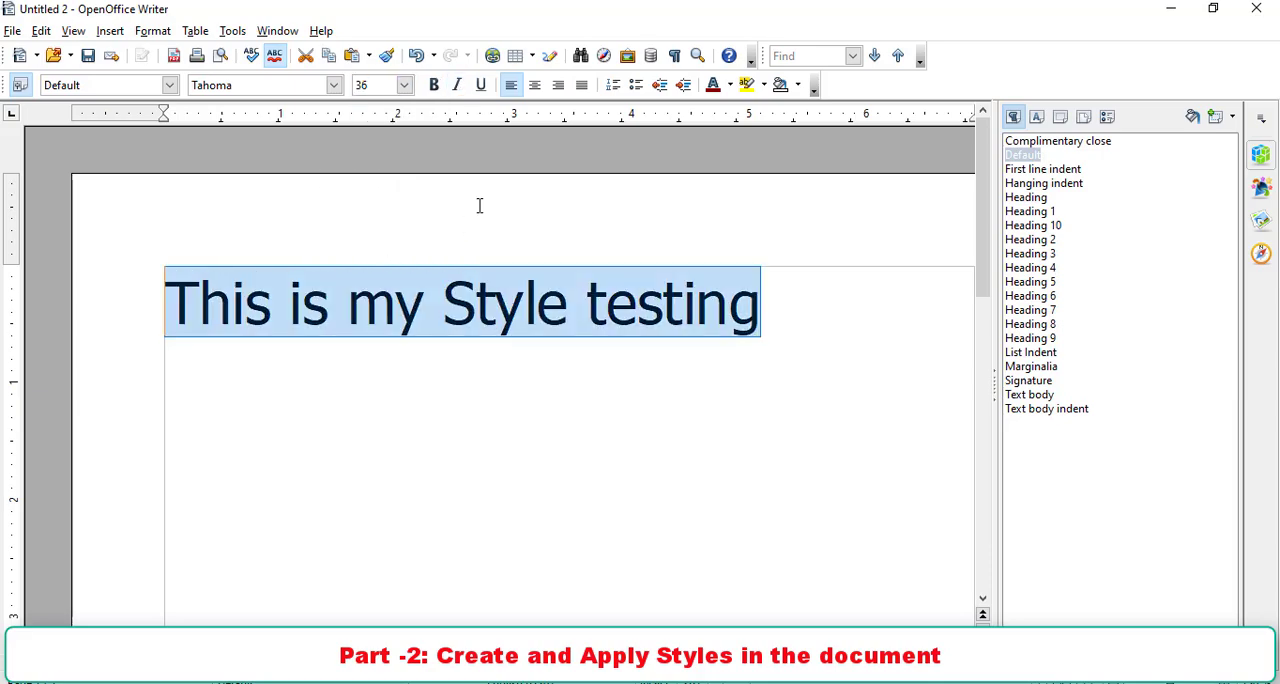
pyautogui.click(434, 85)
pyautogui.click(458, 86)
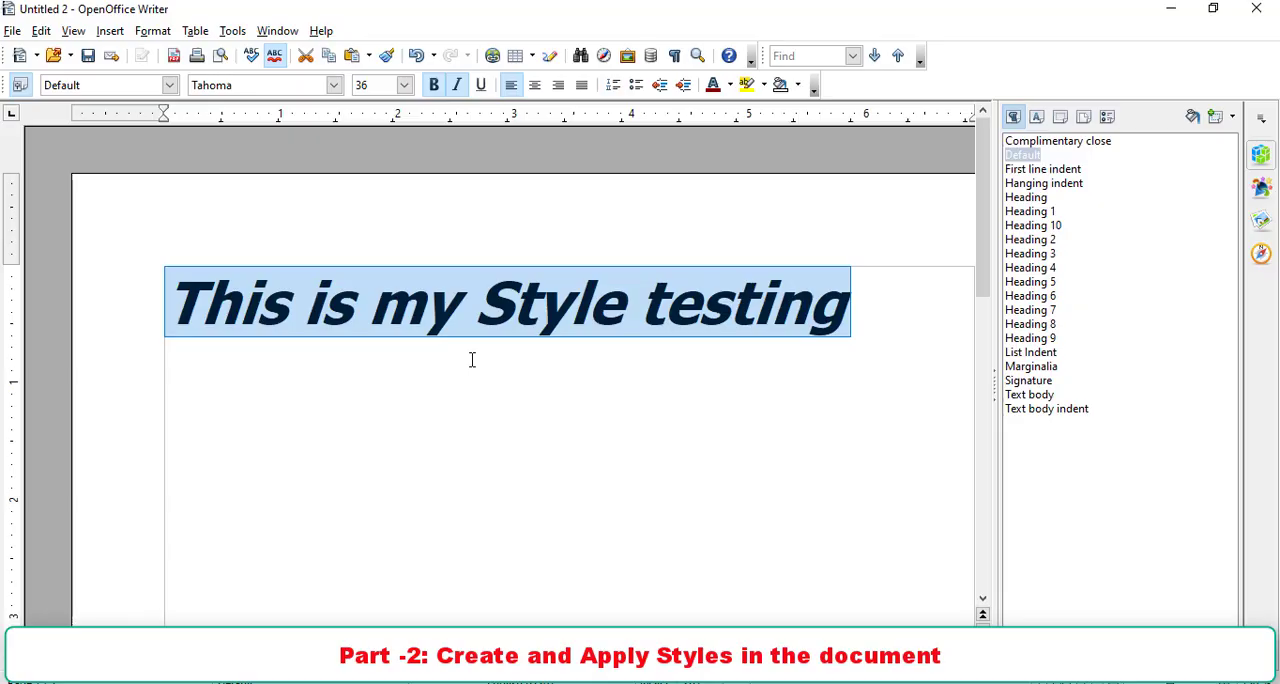
# - Create a new paragraph style named "secondstyle" from the formatted line
pyautogui.click(1218, 119)
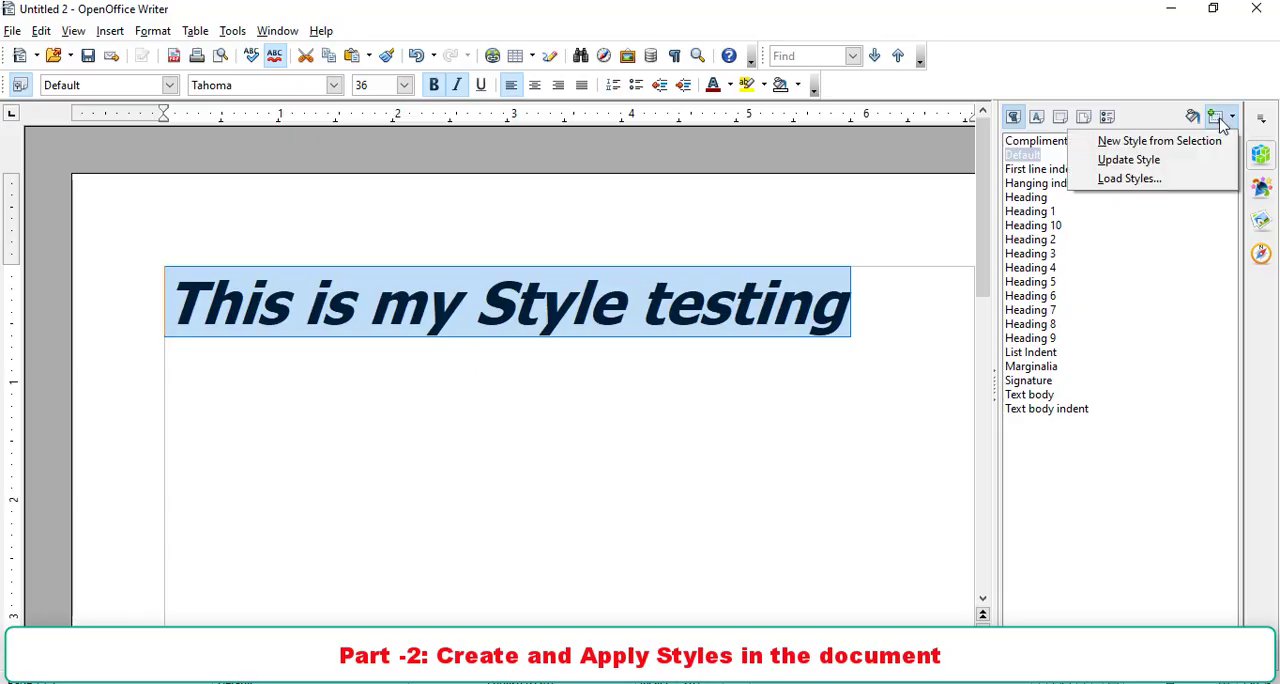
pyautogui.click(1198, 141)
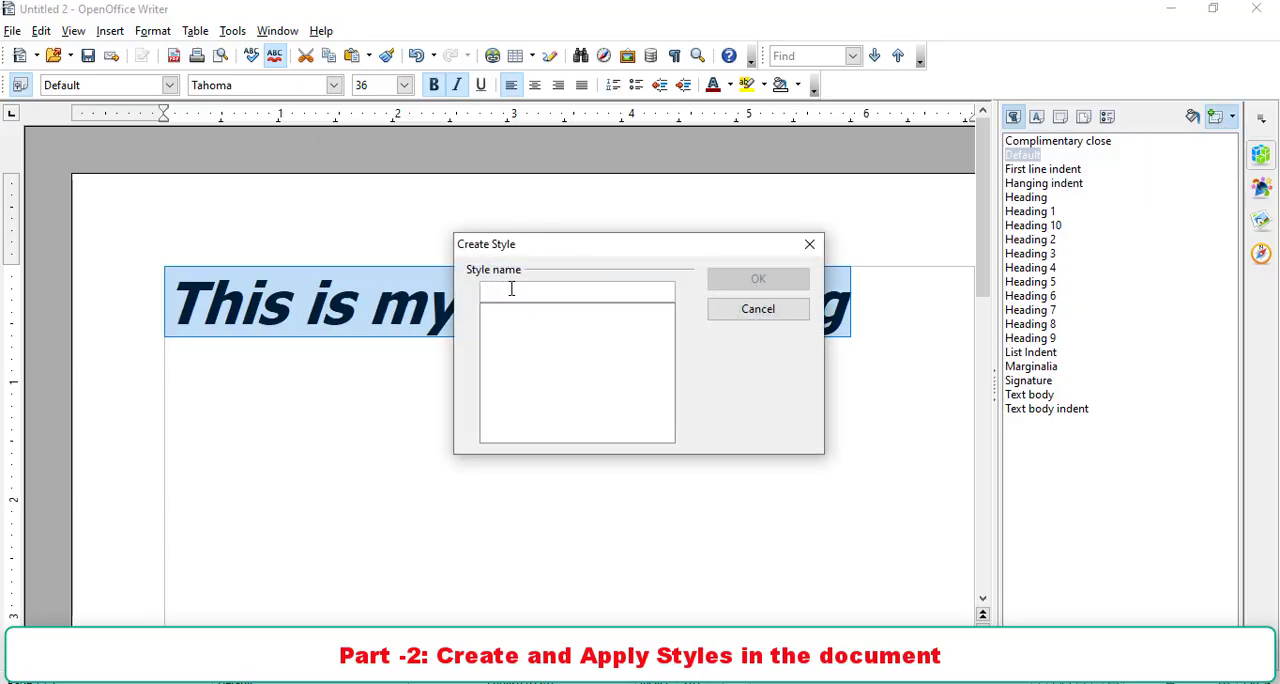
pyautogui.write('secondstyle')
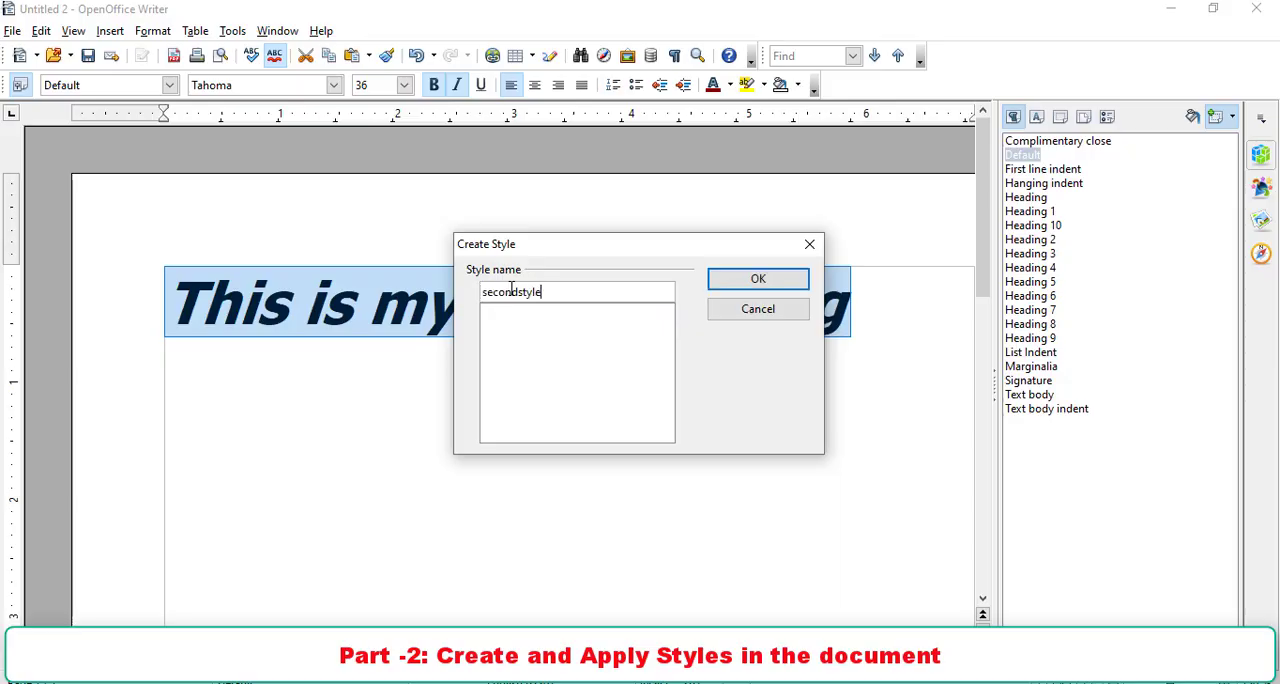
pyautogui.click(750, 280)
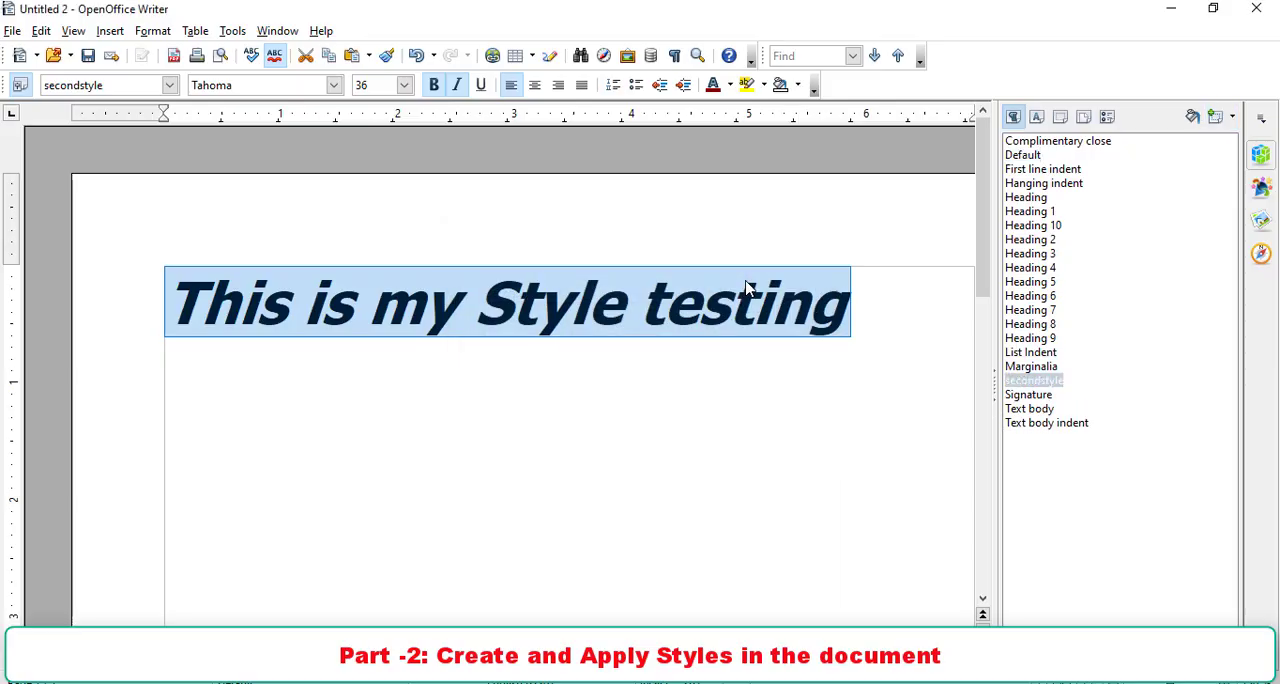
# - Update the secondstyle paragraph style from the selected line's formatting, then deselect the text
pyautogui.click(1022, 383)
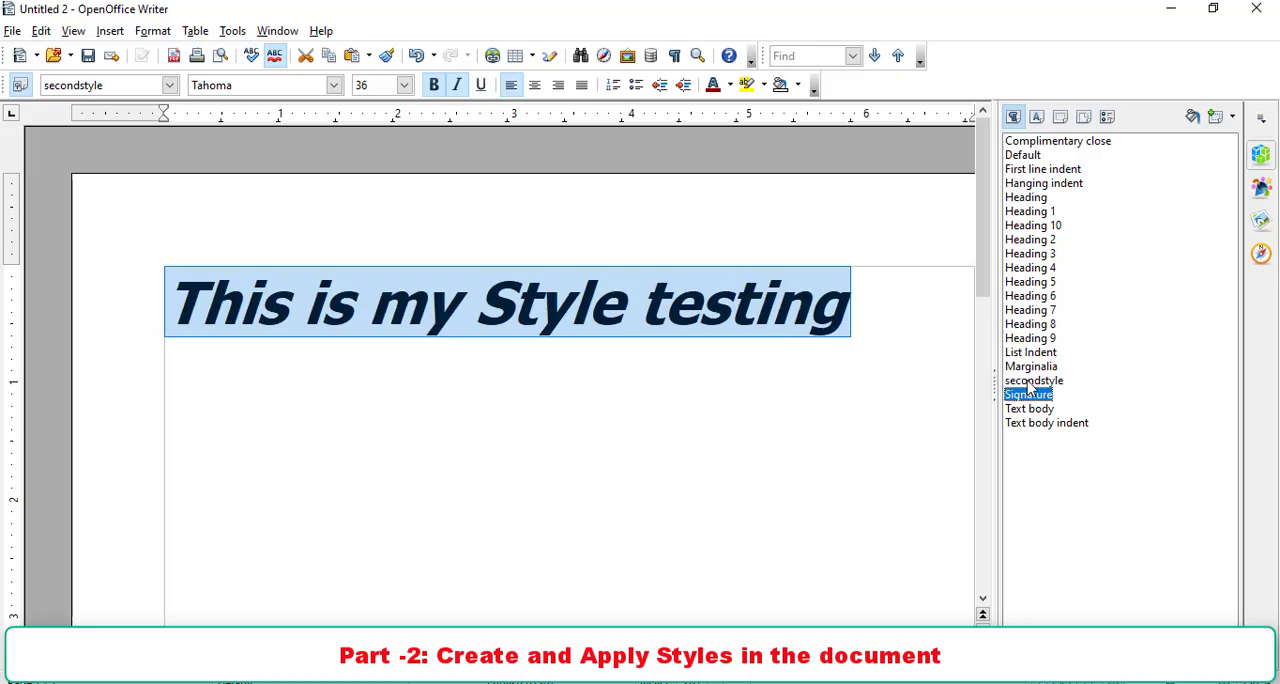
pyautogui.click(1217, 117)
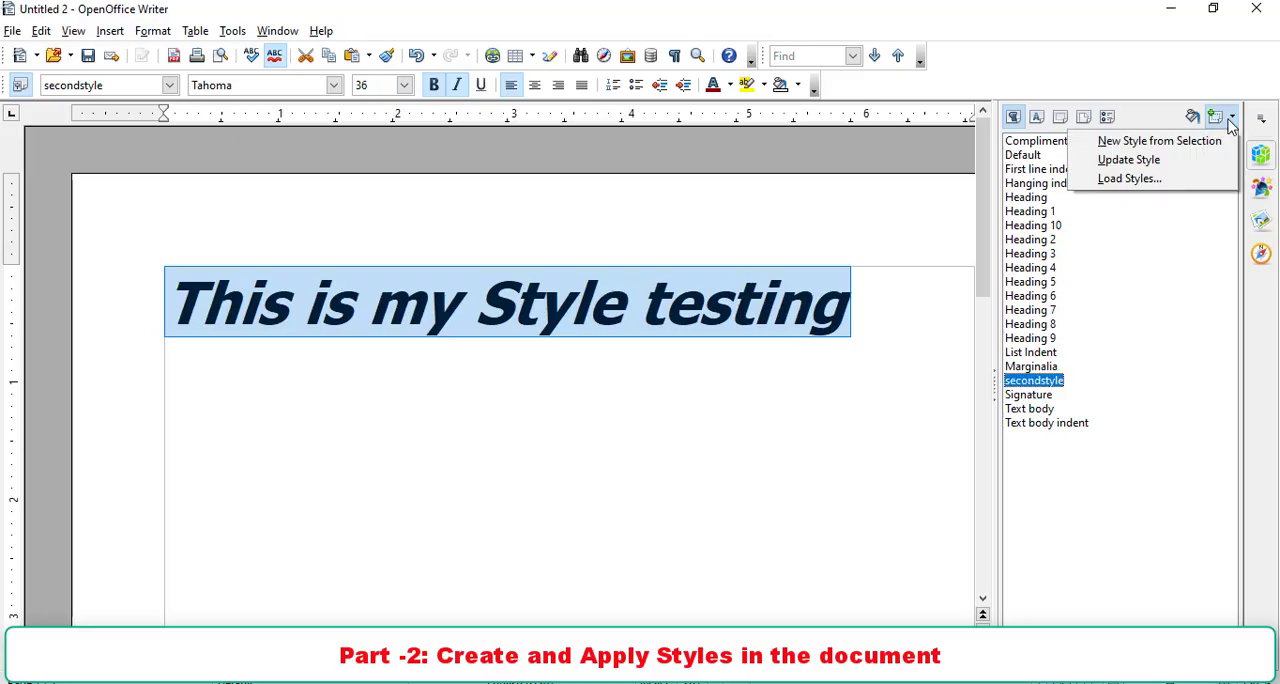
pyautogui.click(1163, 163)
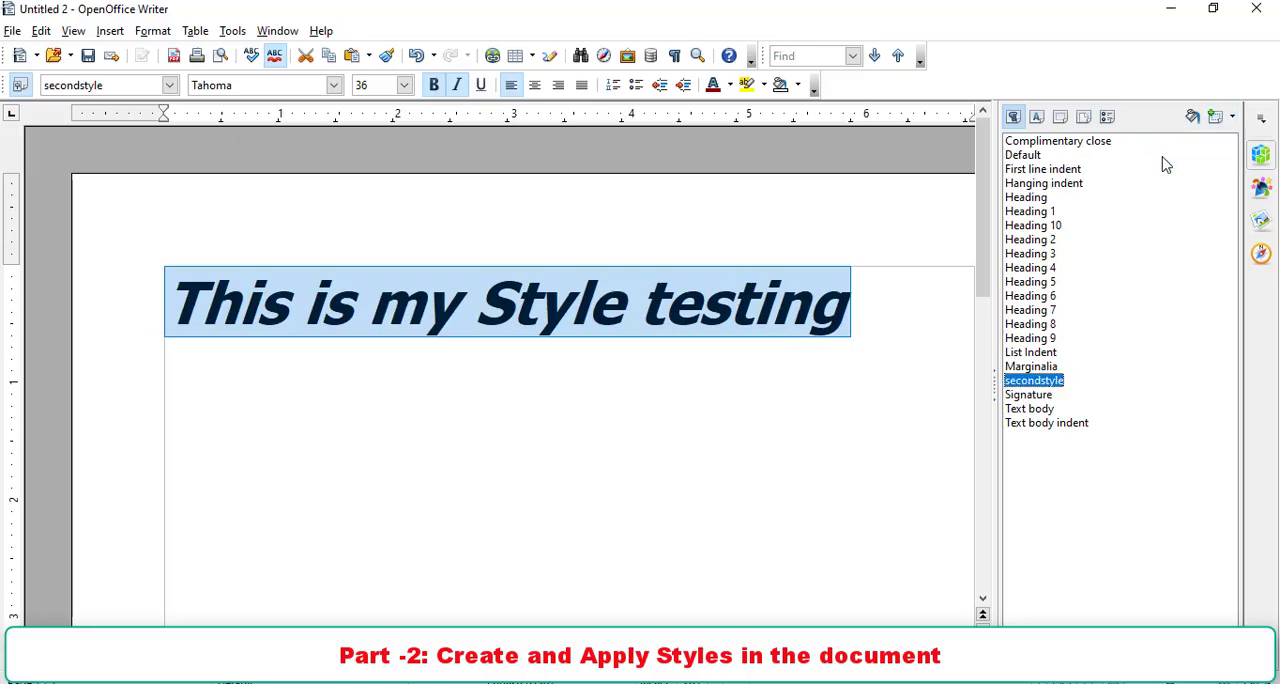
pyautogui.click(867, 381)
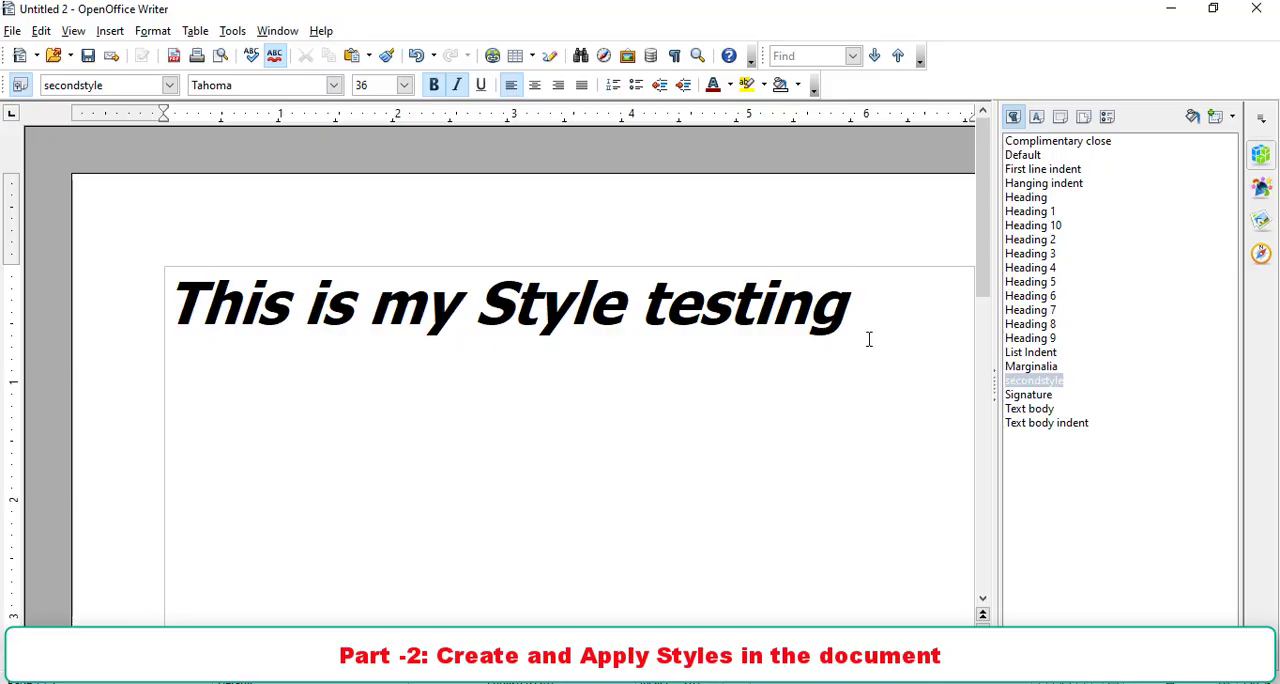
# - Save the document as "second" in ODF Text Document format in the Documents folder and close it
pyautogui.click(88, 57)
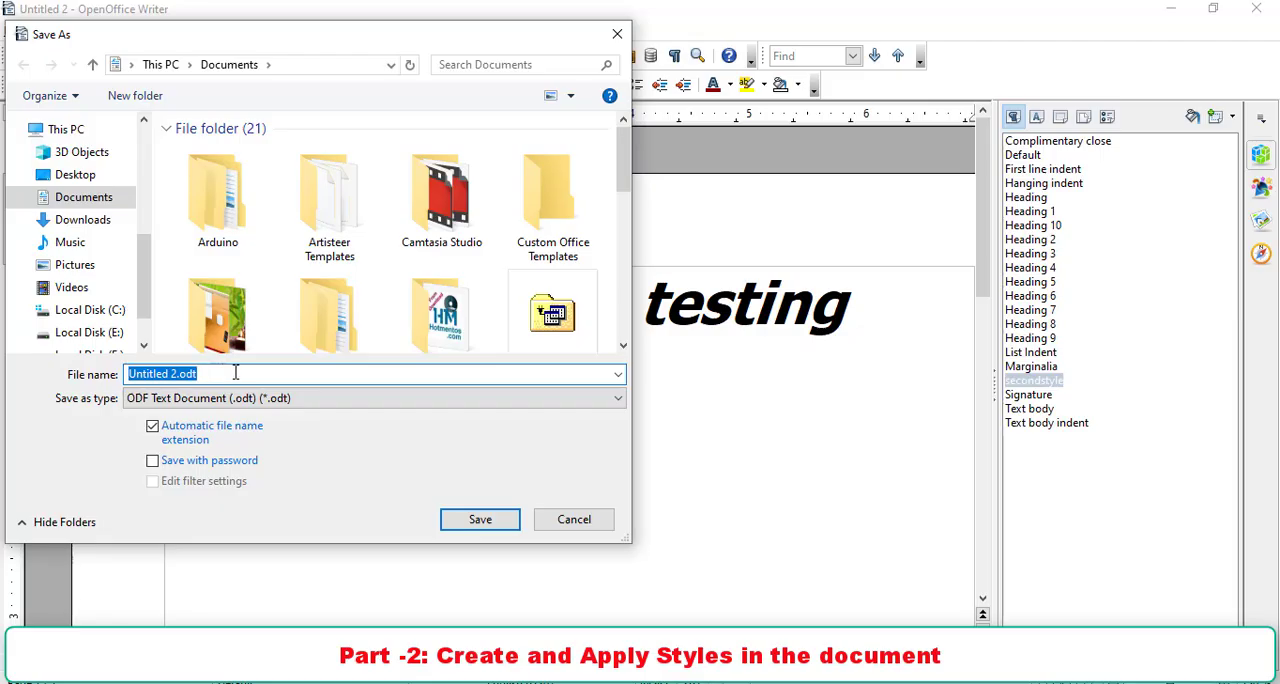
pyautogui.write('second')
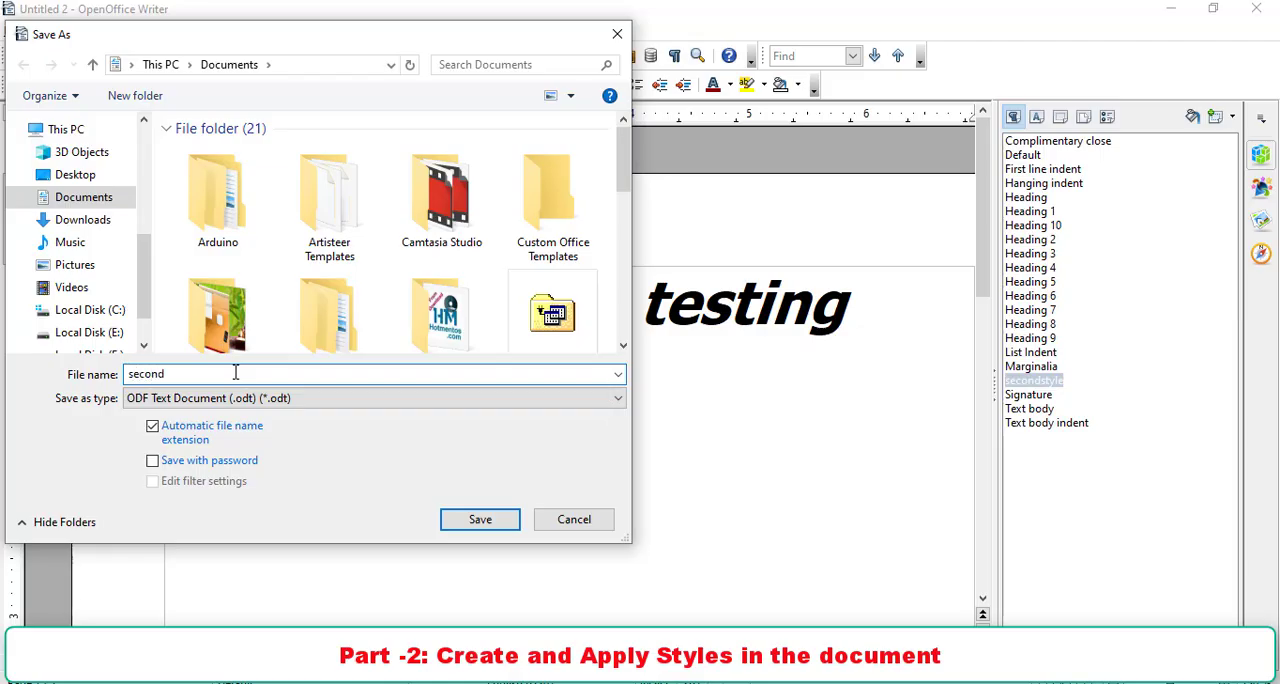
pyautogui.click(487, 520)
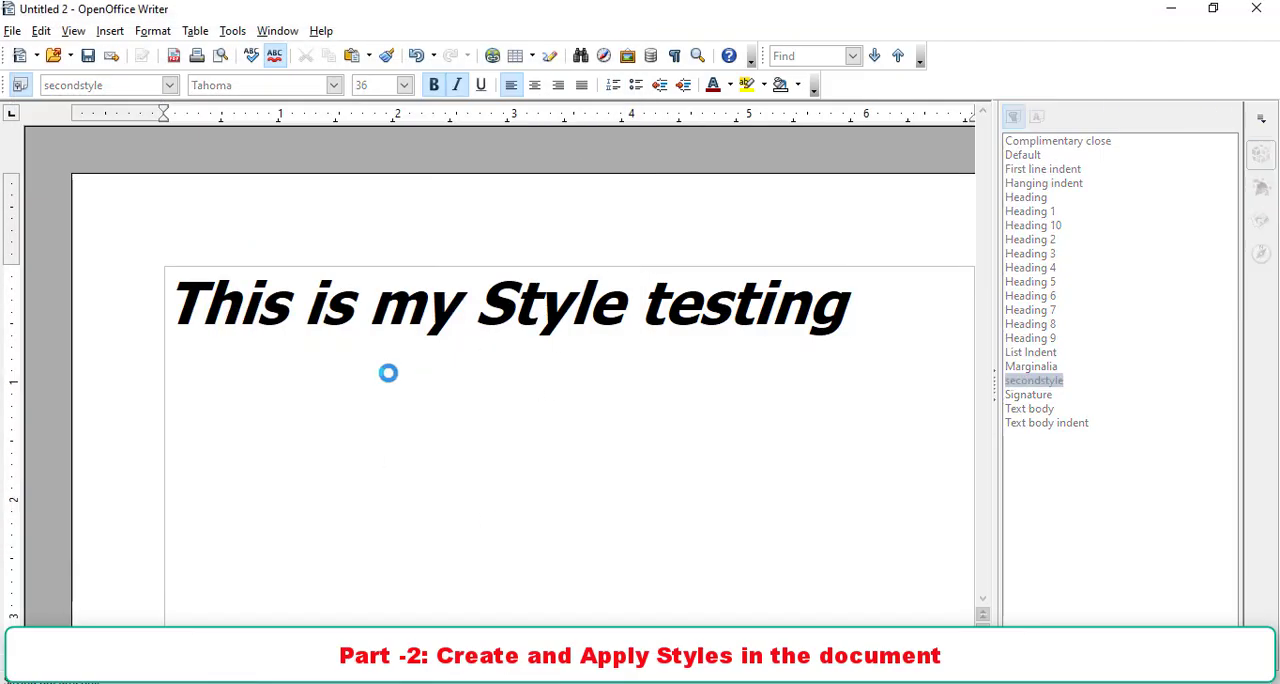
pyautogui.click(1257, 9)
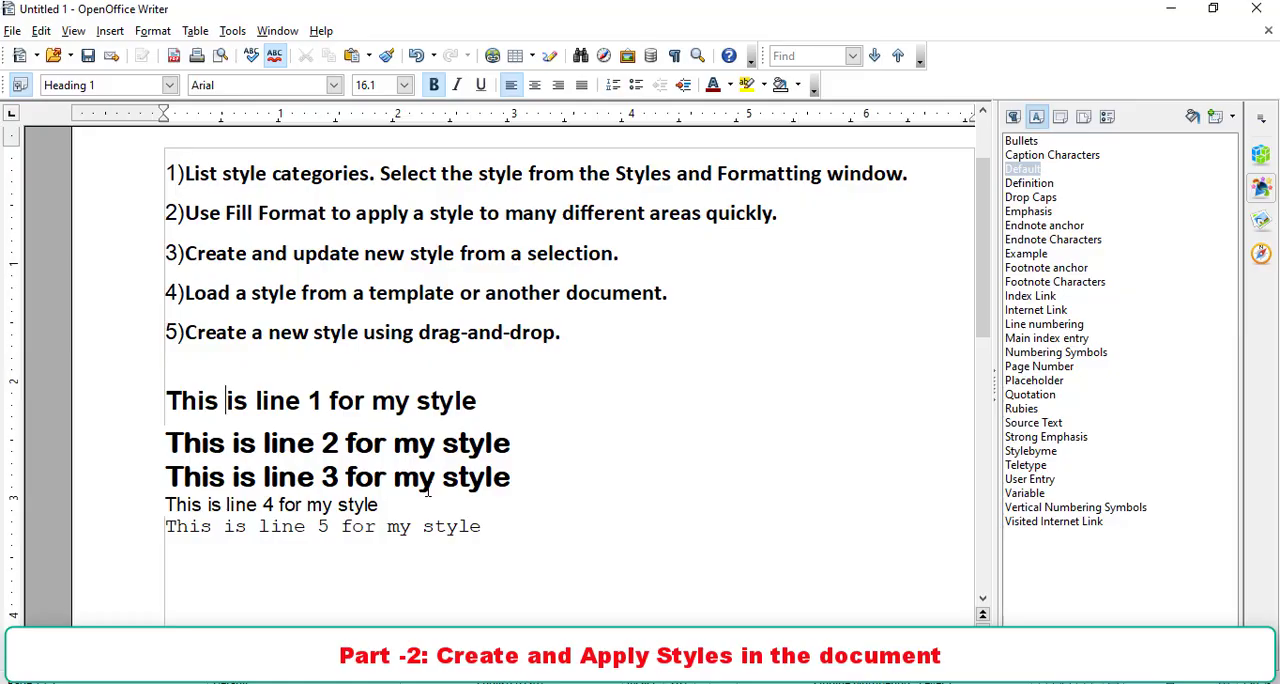
# - Load the text styles from the file second.odt in Documents into the Untitled 1 document
pyautogui.tripleClick(423, 410)
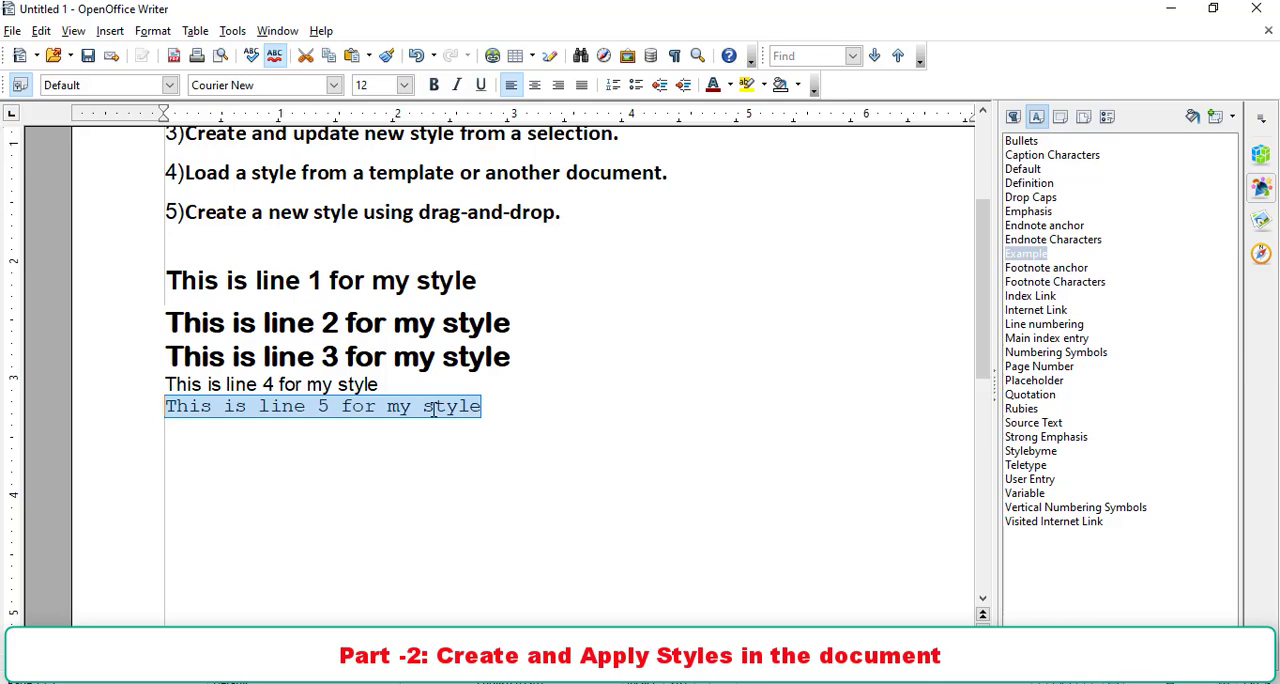
pyautogui.click(1232, 118)
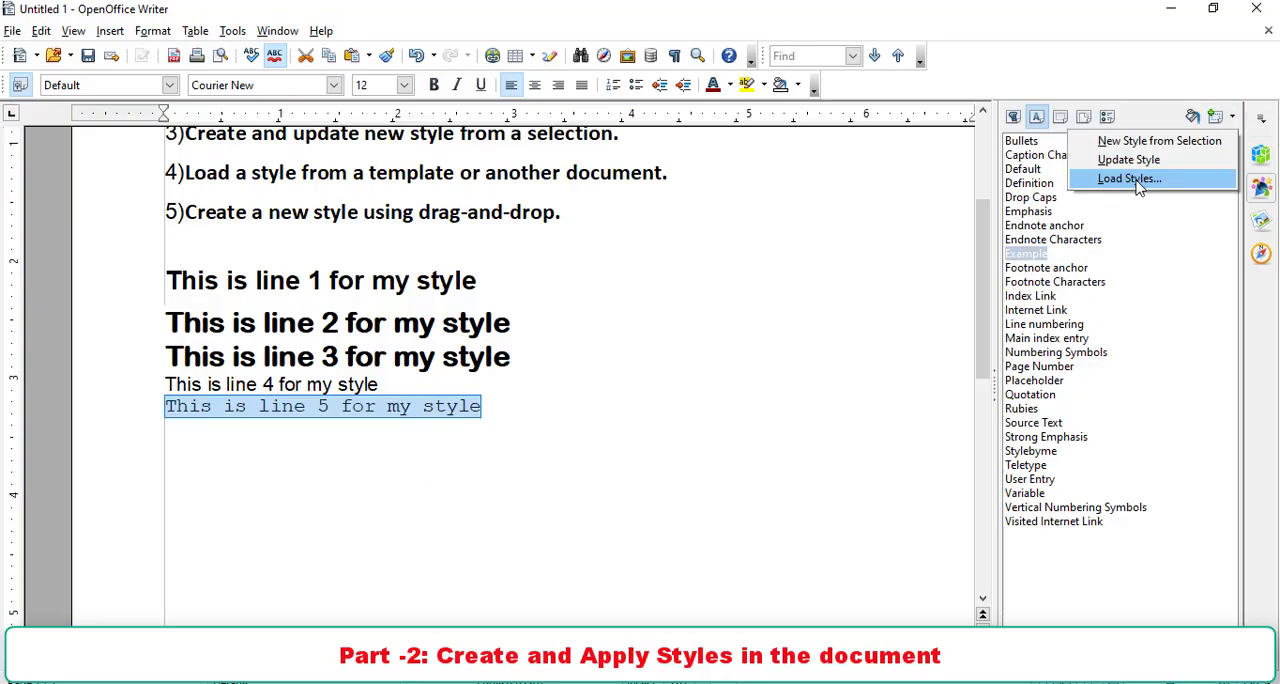
pyautogui.click(1140, 177)
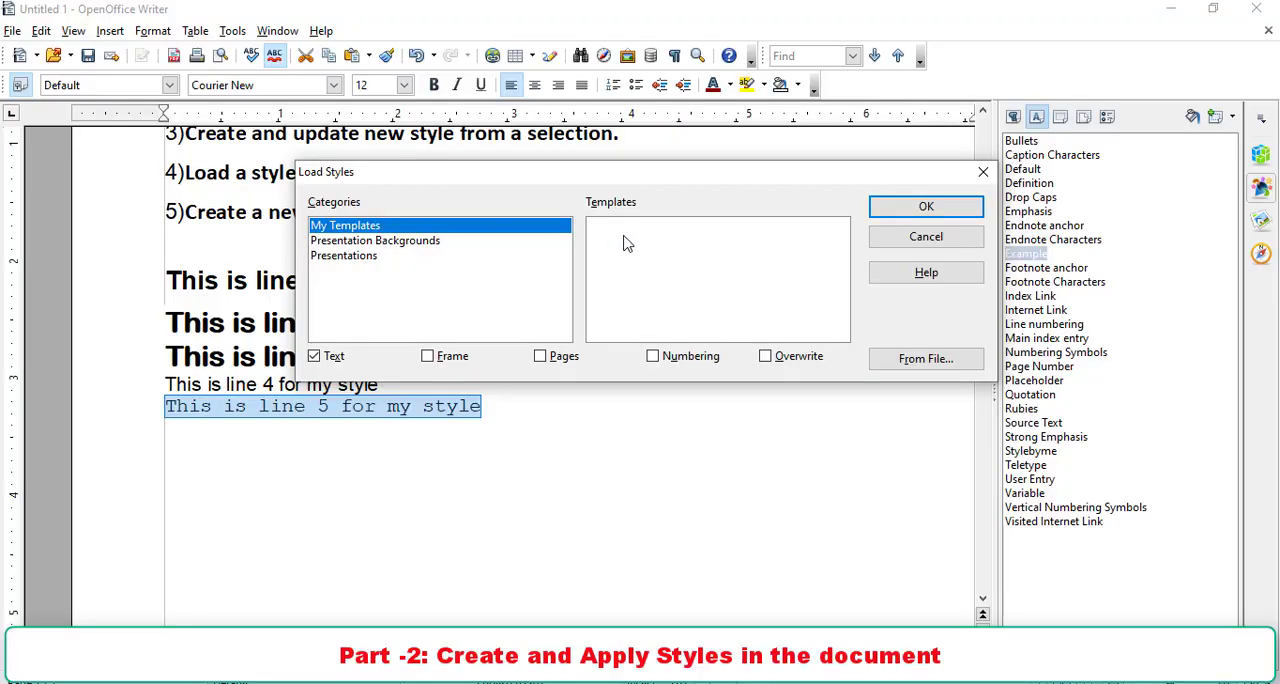
pyautogui.click(925, 362)
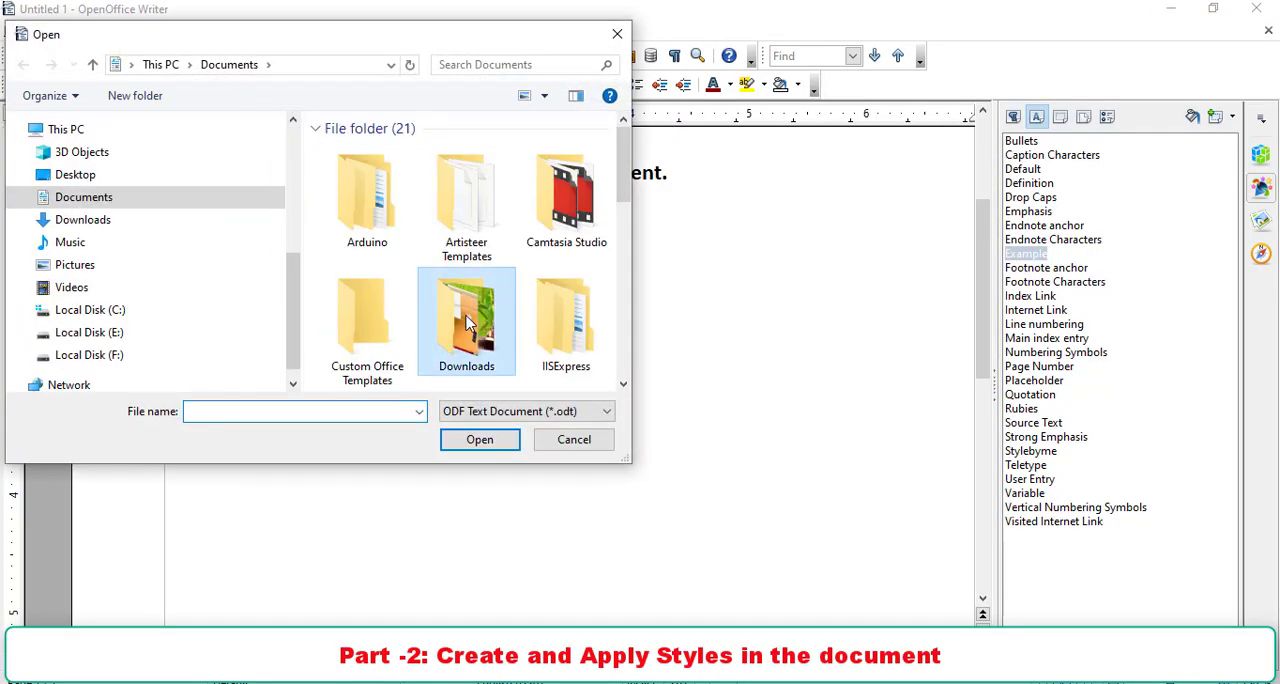
pyautogui.scroll(-6, 465, 330)
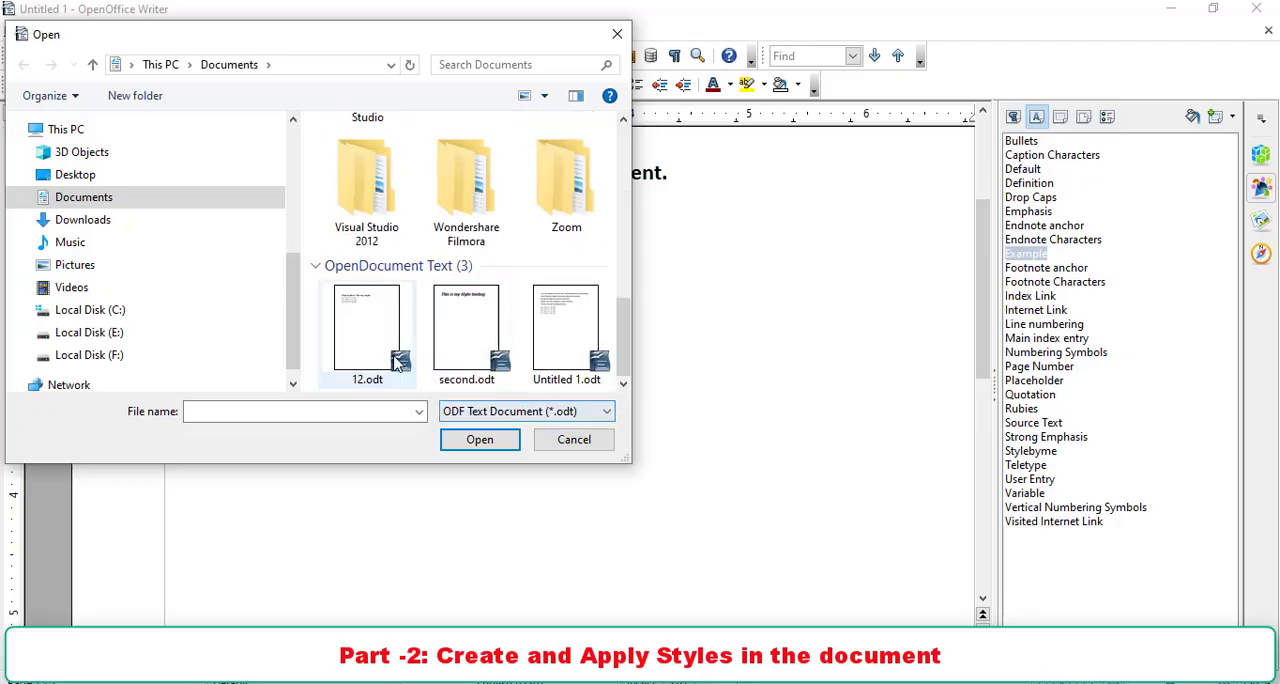
pyautogui.doubleClick(477, 349)
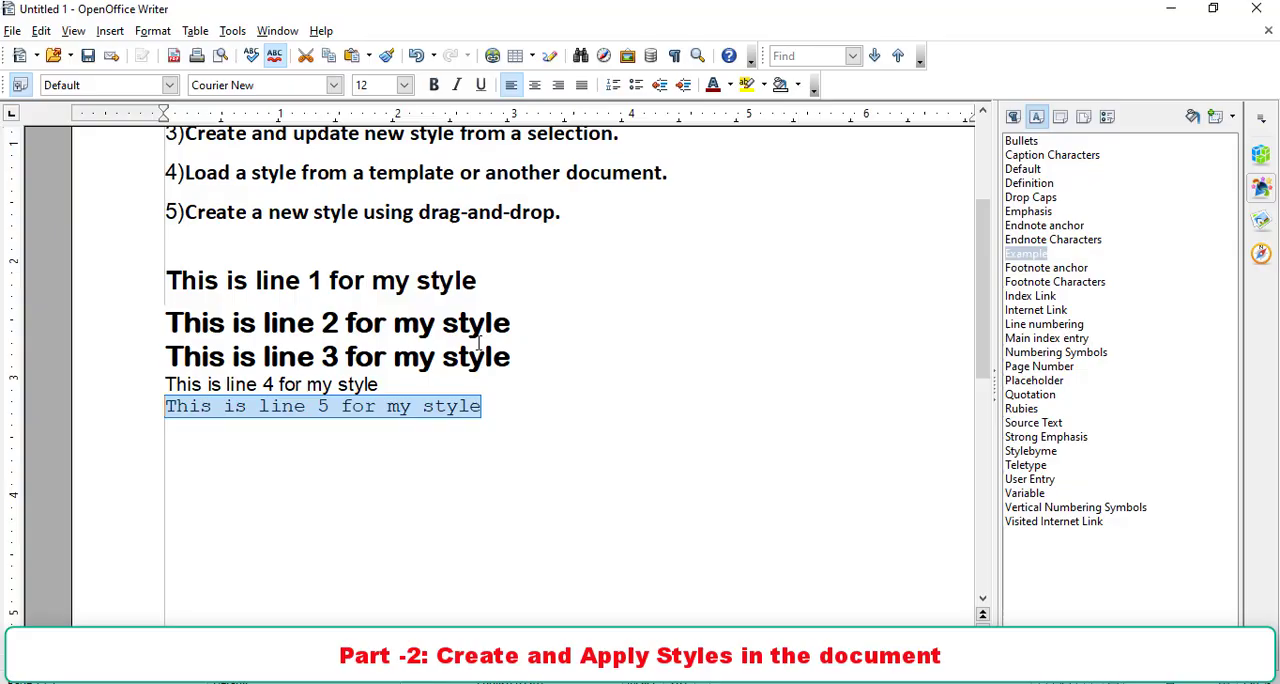
# - Apply the loaded secondstyle paragraph style to "This is line 5 for my style" and to "This is line 4 for my style"
pyautogui.click(1040, 253)
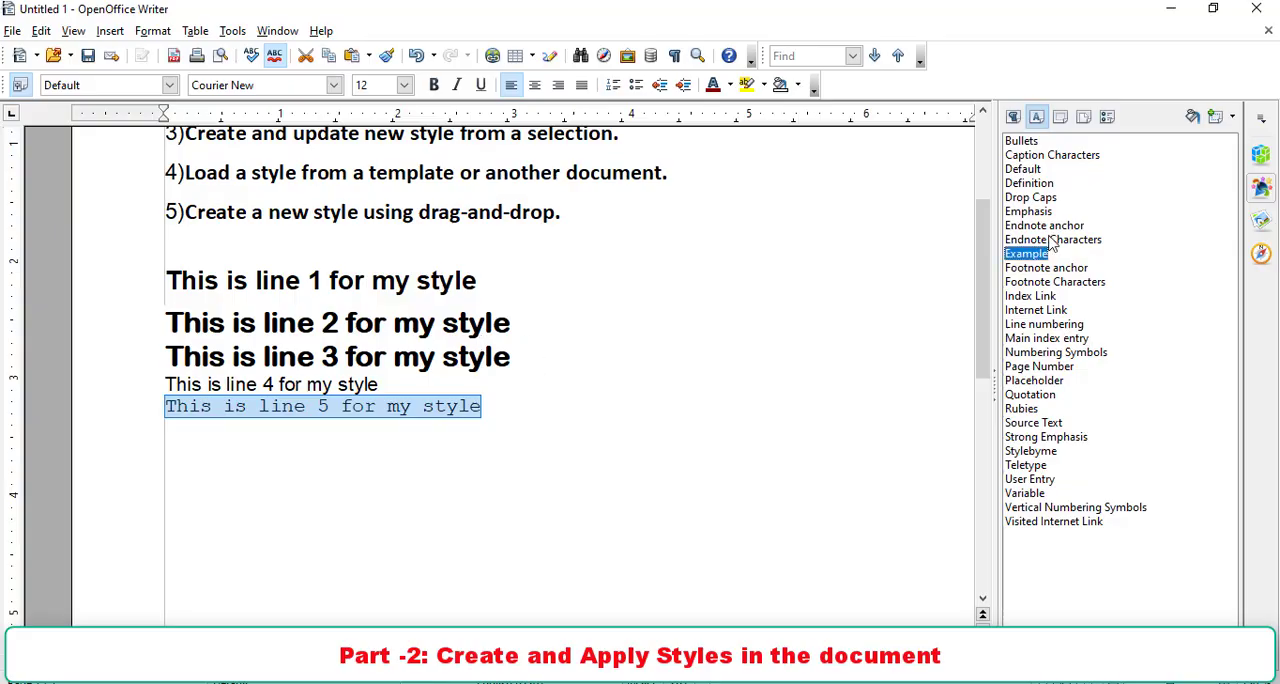
pyautogui.click(1013, 117)
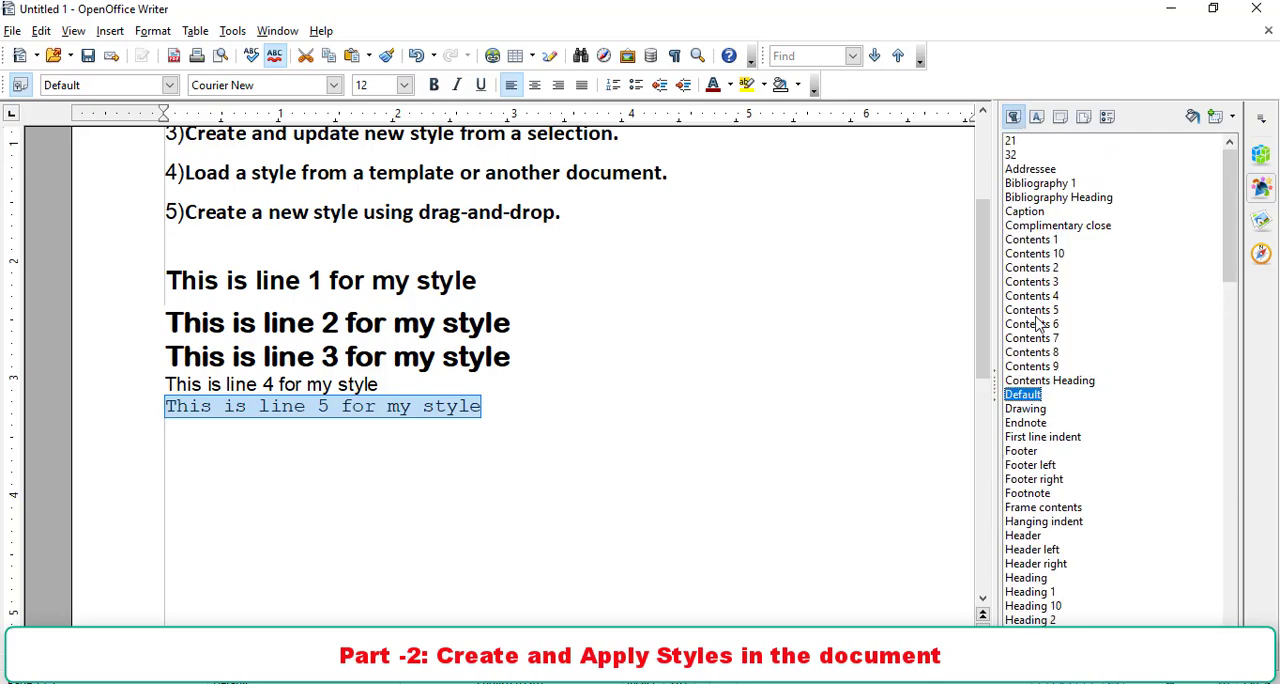
pyautogui.scroll(-15, 1037, 345)
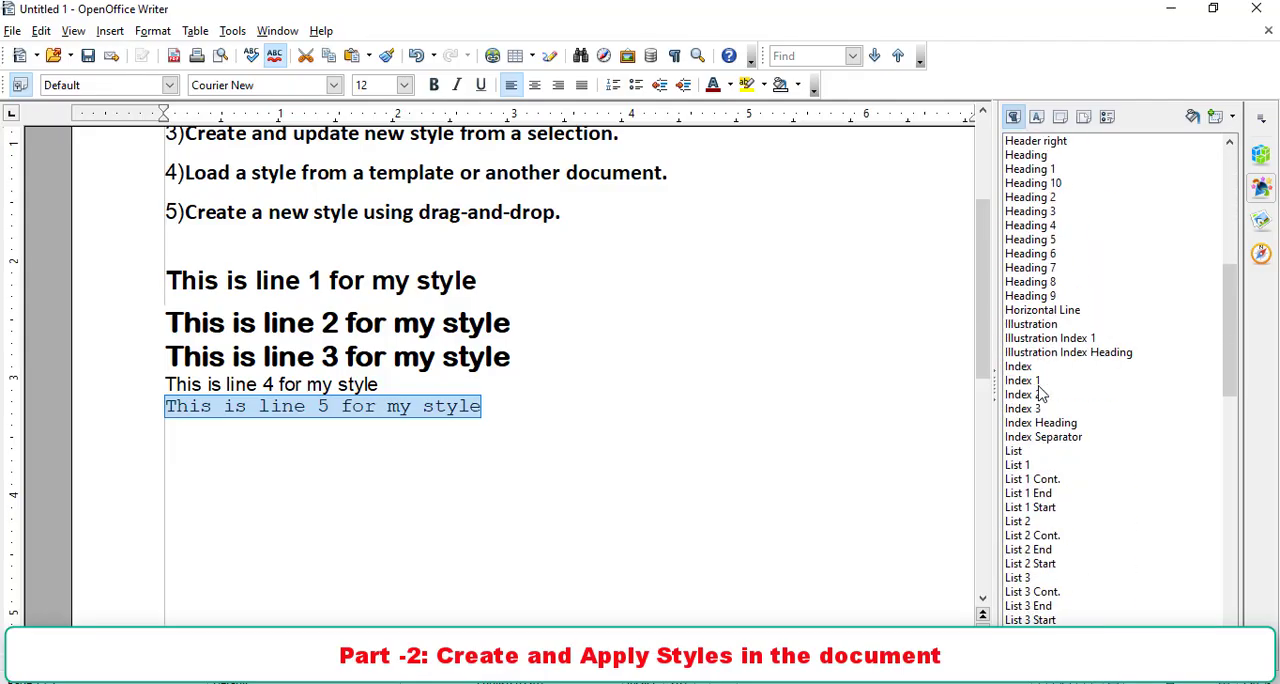
pyautogui.scroll(-4, 1040, 393)
pyautogui.scroll(-8, 1040, 393)
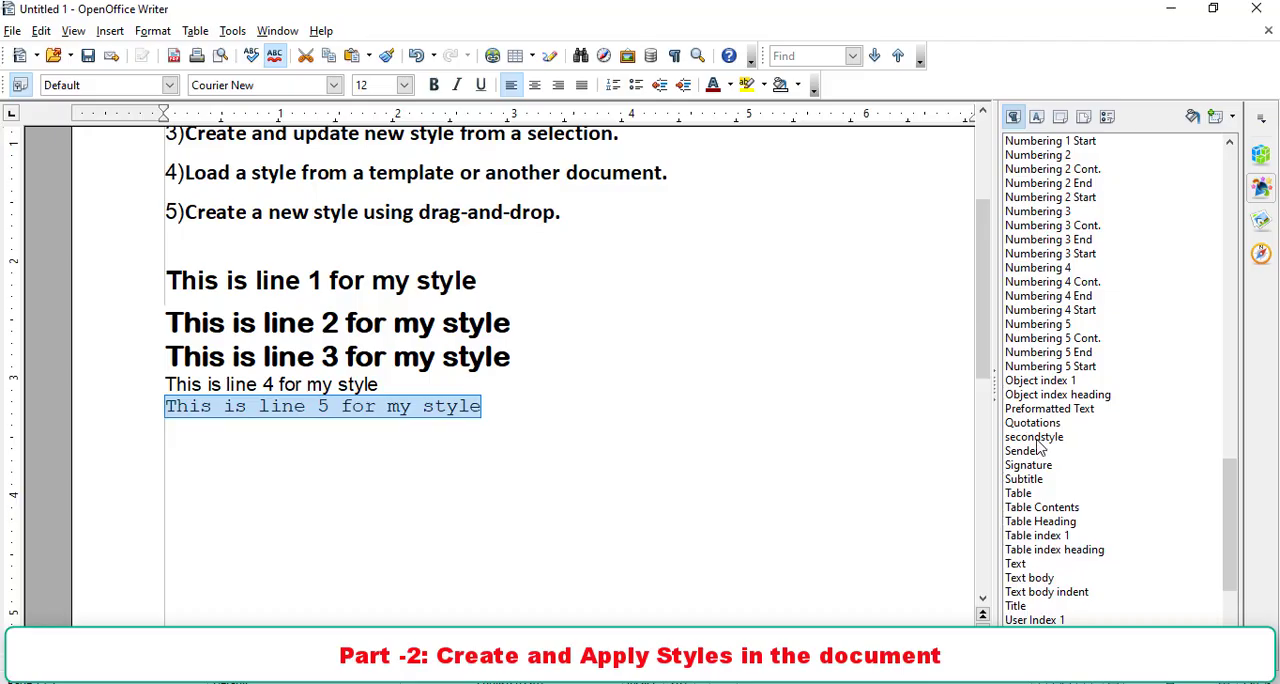
pyautogui.click(1039, 441)
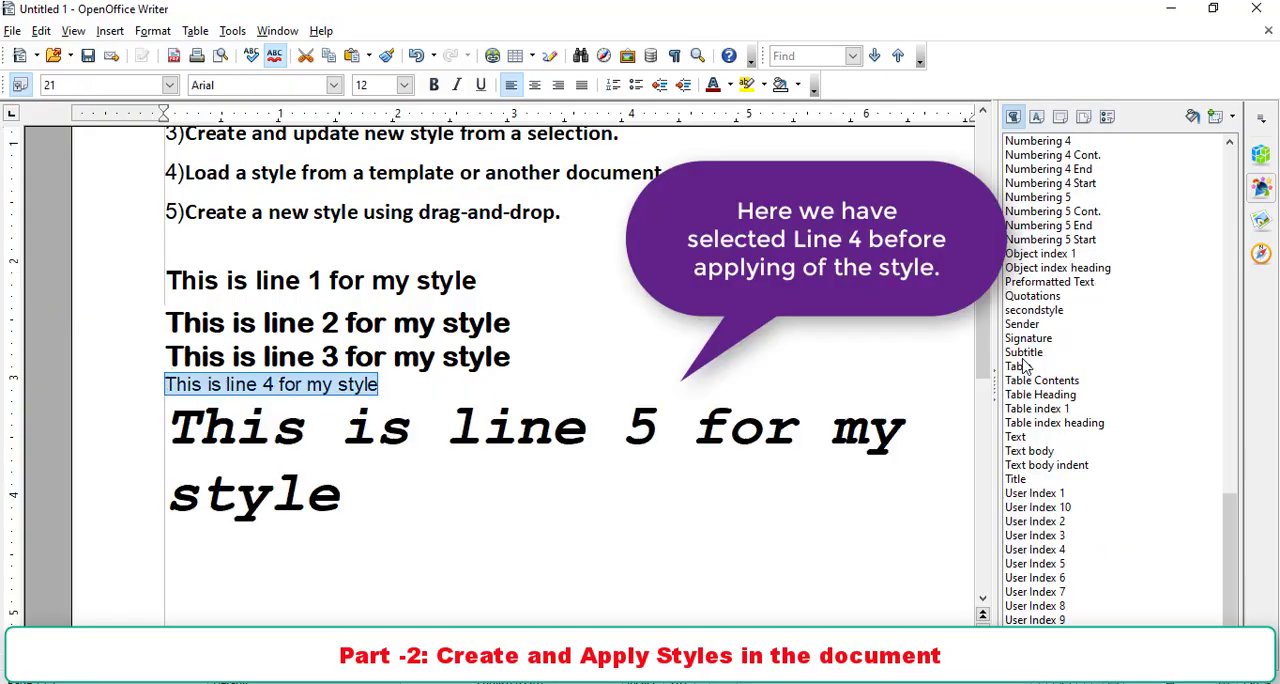
pyautogui.doubleClick(1033, 311)
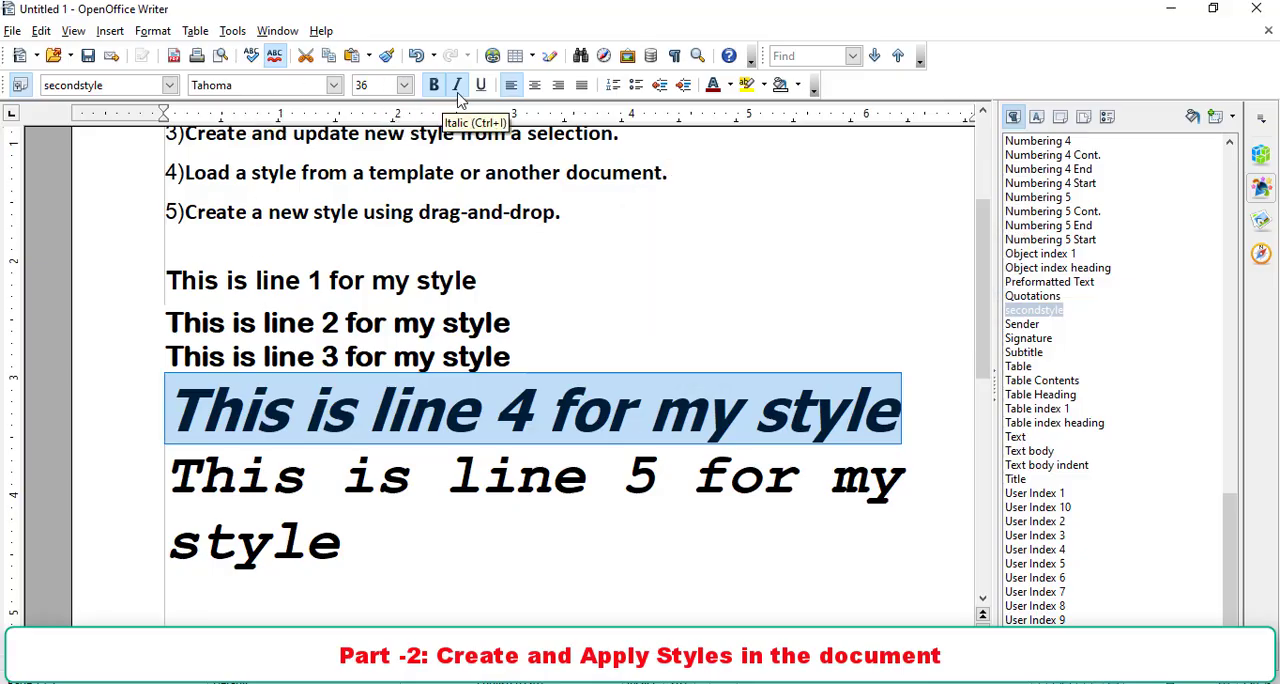
# - Review list item 4 on loading a style from another document and item 5 on creating a style using drag-and-drop
pyautogui.tripleClick(248, 480)
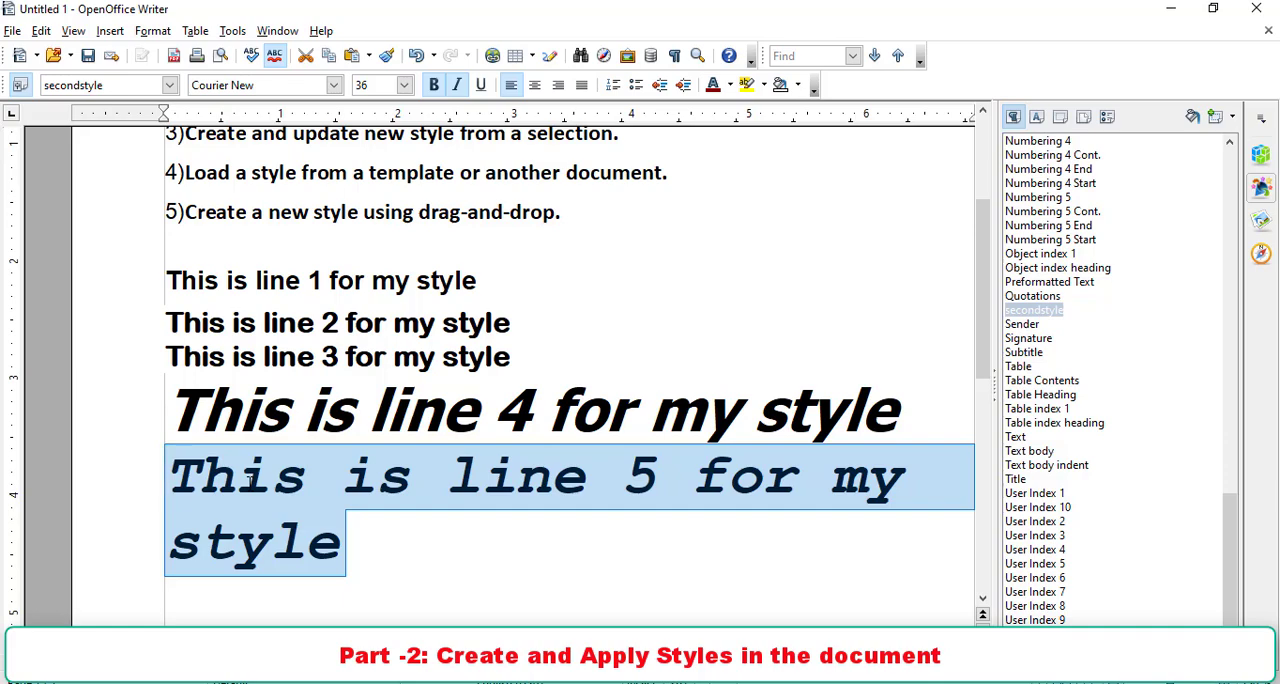
pyautogui.scroll(3, 229, 450)
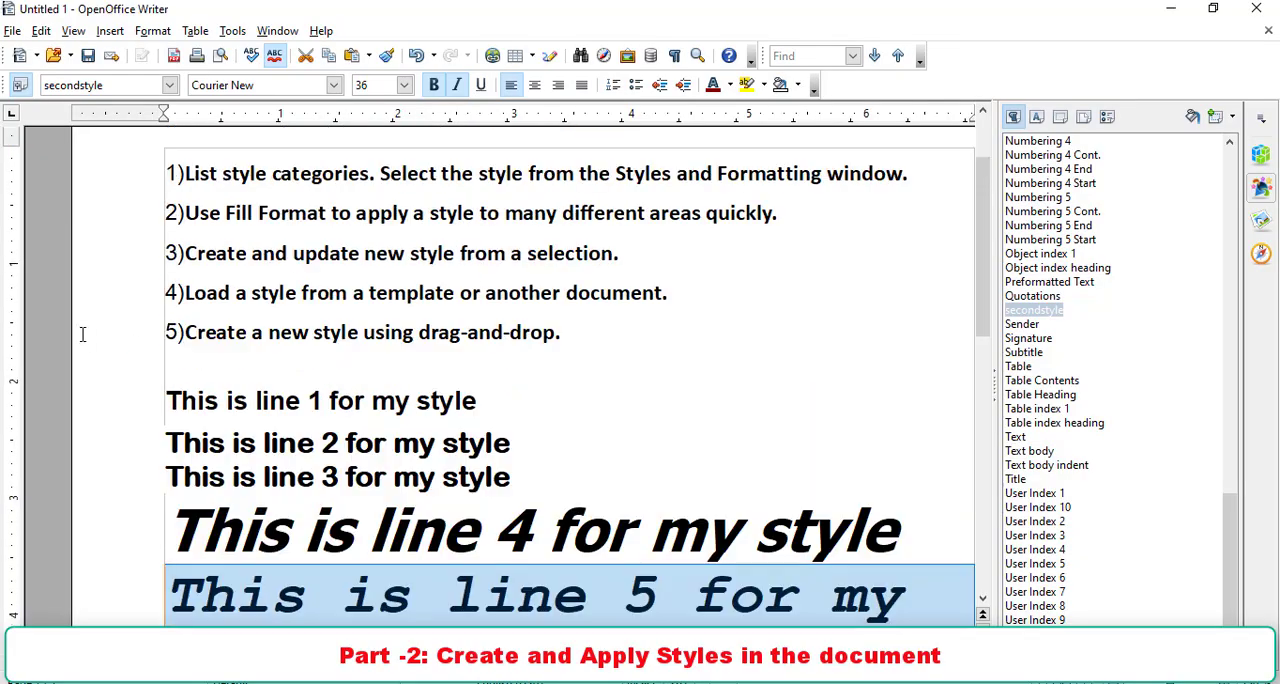
pyautogui.moveTo(186, 292); pyautogui.dragTo(662, 291)
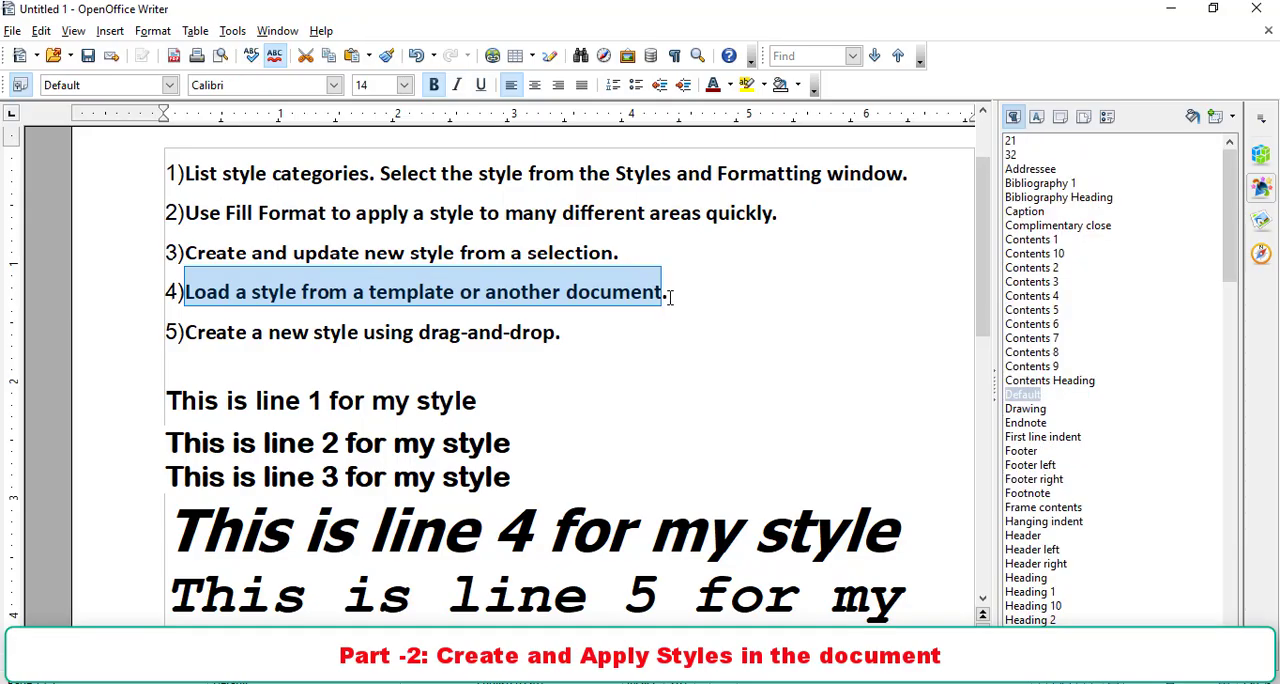
pyautogui.click(618, 321)
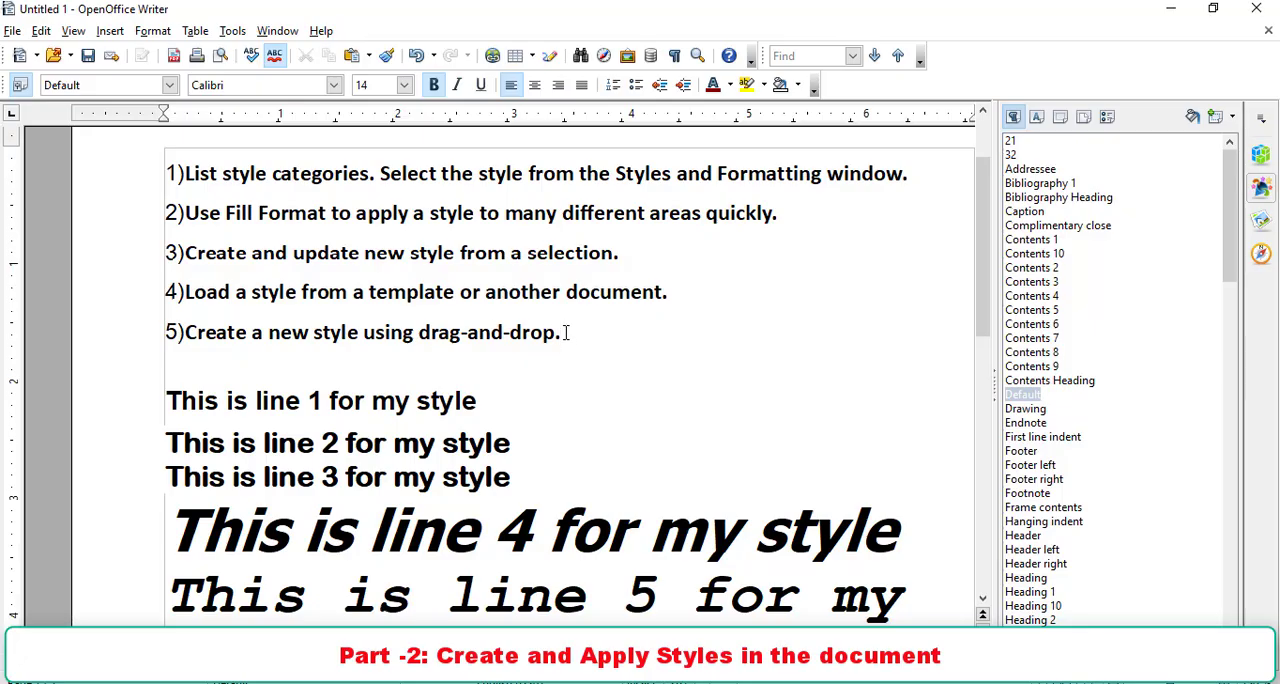
pyautogui.scroll(-1, 565, 333)
pyautogui.scroll(-3, 565, 333)
pyautogui.scroll(1, 528, 366)
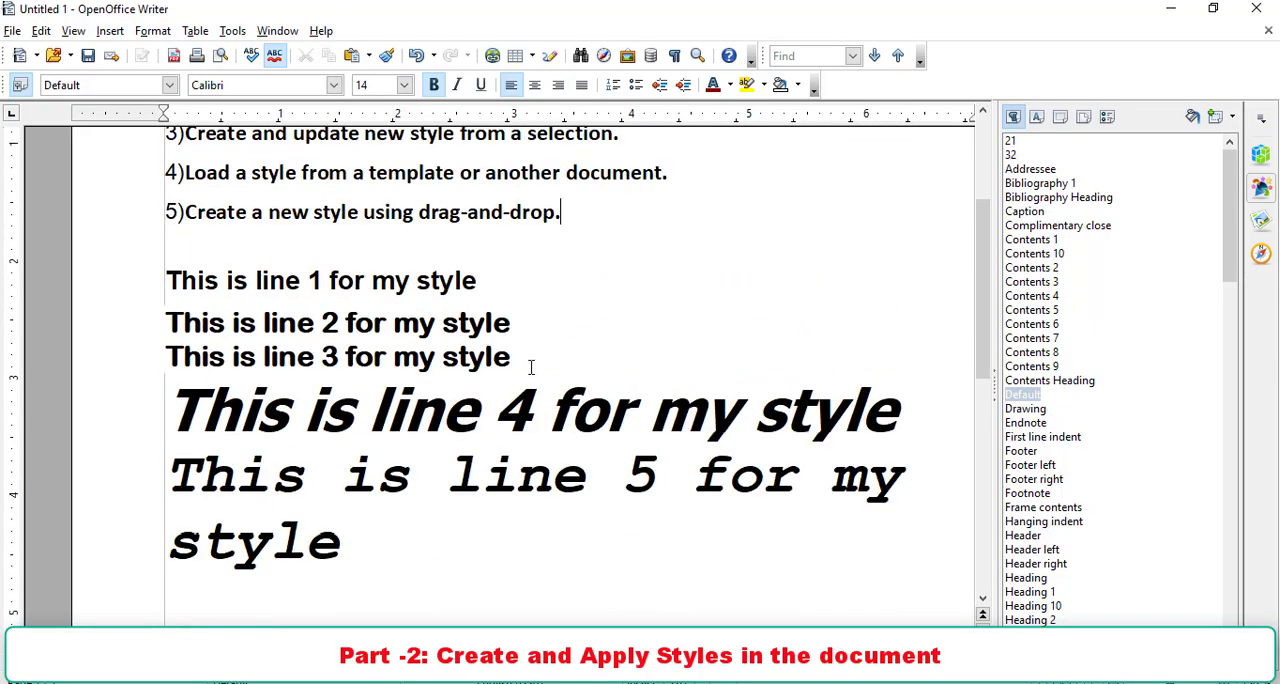
# - Format "This is line 5 for my style" in Aparajita, 40 pt, bold without italics
pyautogui.moveTo(366, 555); pyautogui.dragTo(190, 470)
pyautogui.click(334, 85)
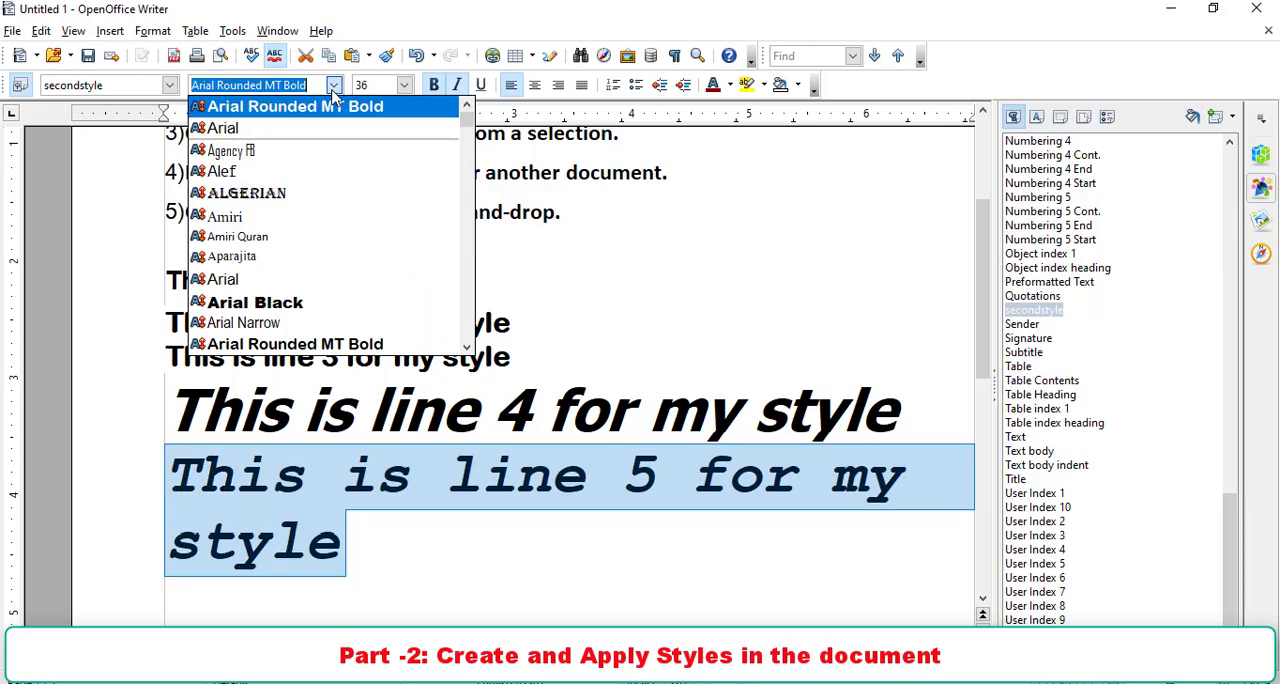
pyautogui.click(309, 256)
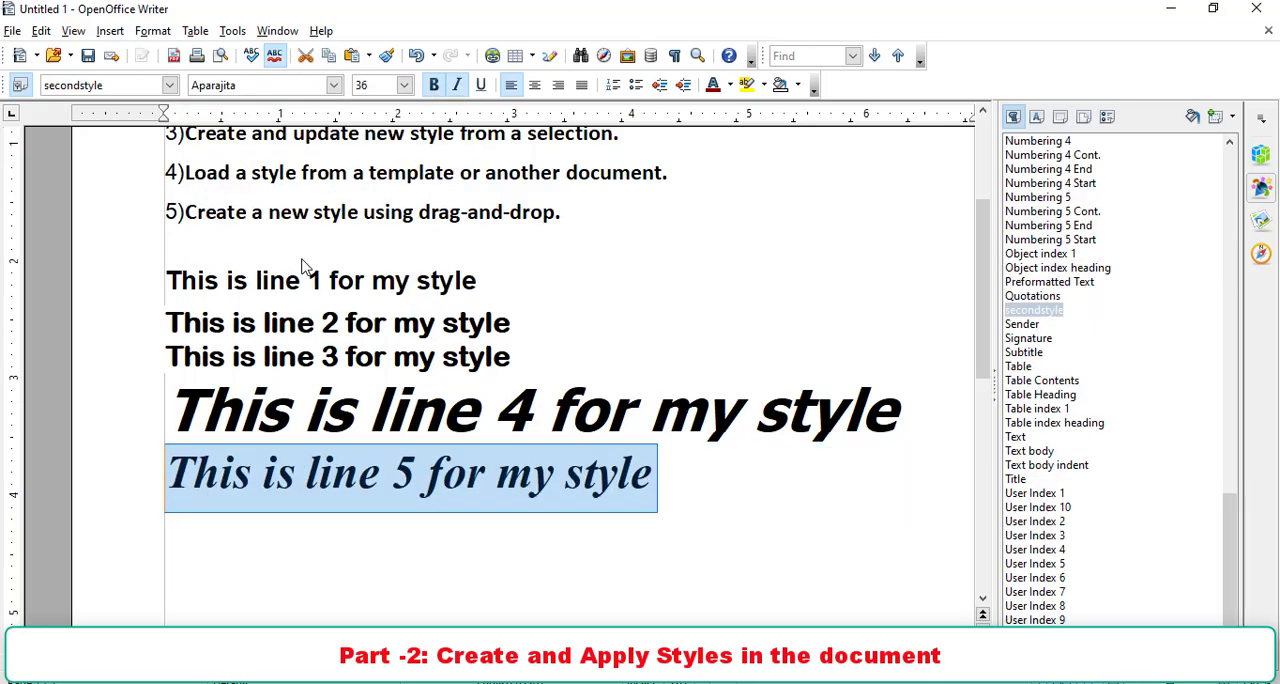
pyautogui.click(433, 85)
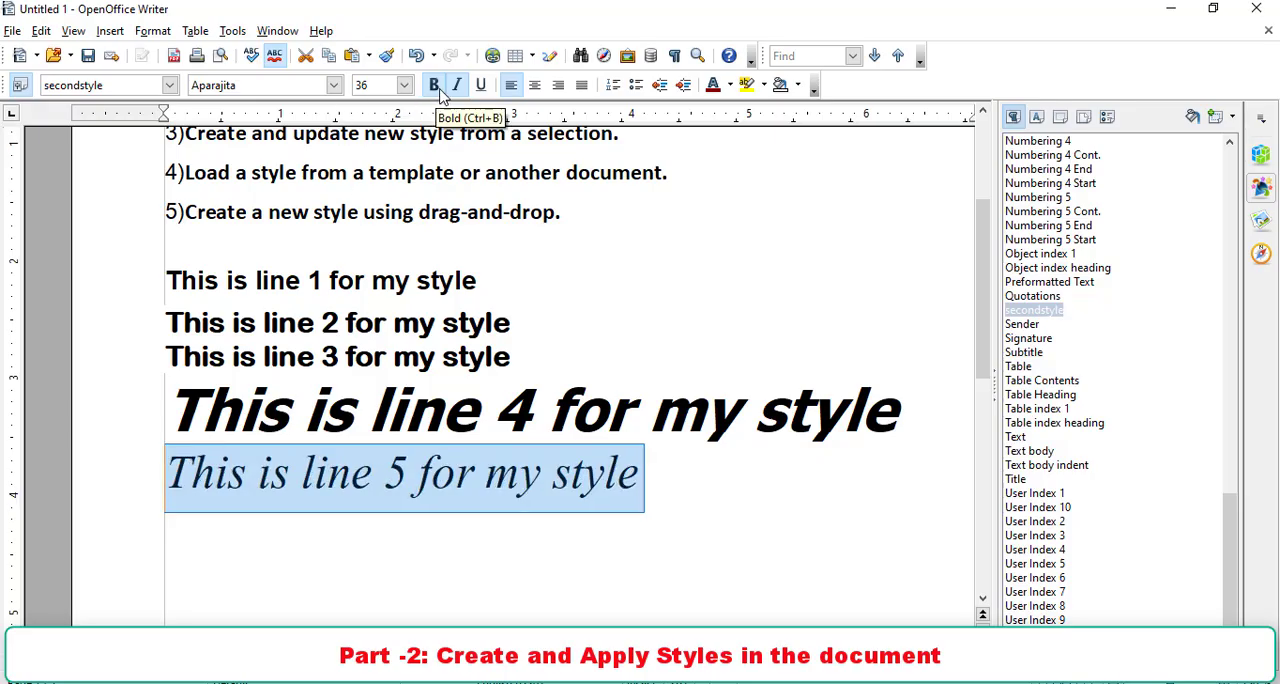
pyautogui.click(457, 88)
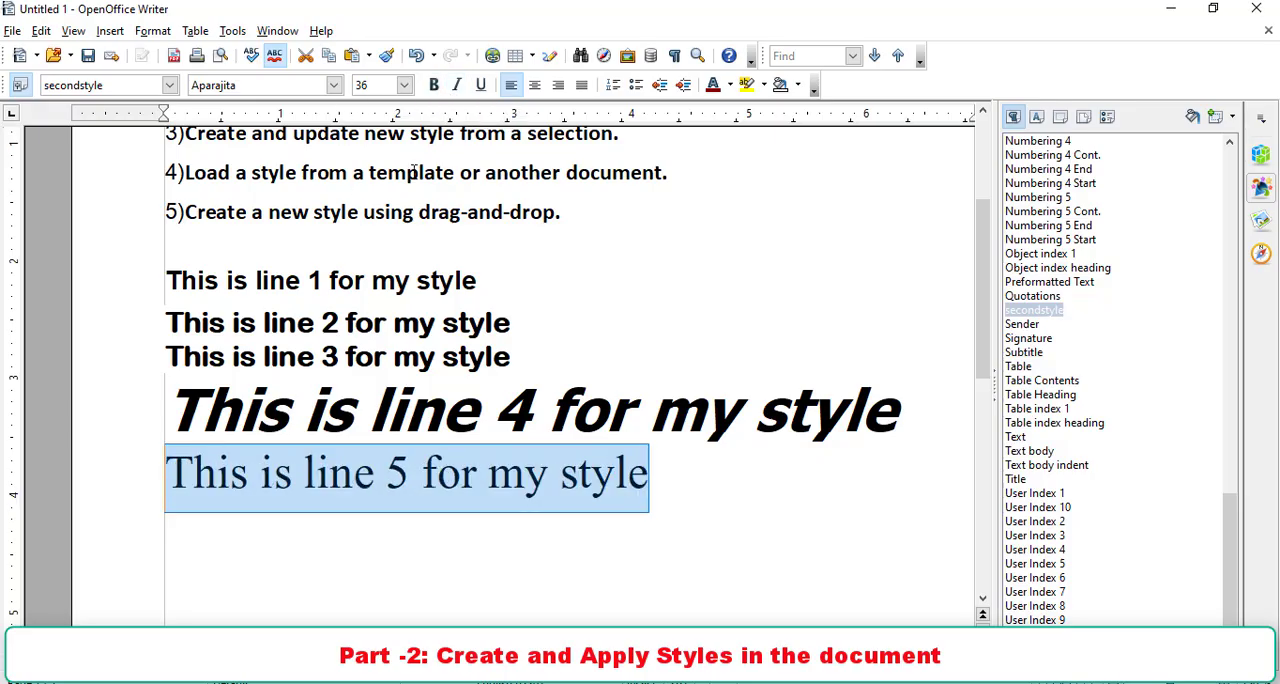
pyautogui.click(433, 88)
pyautogui.click(404, 85)
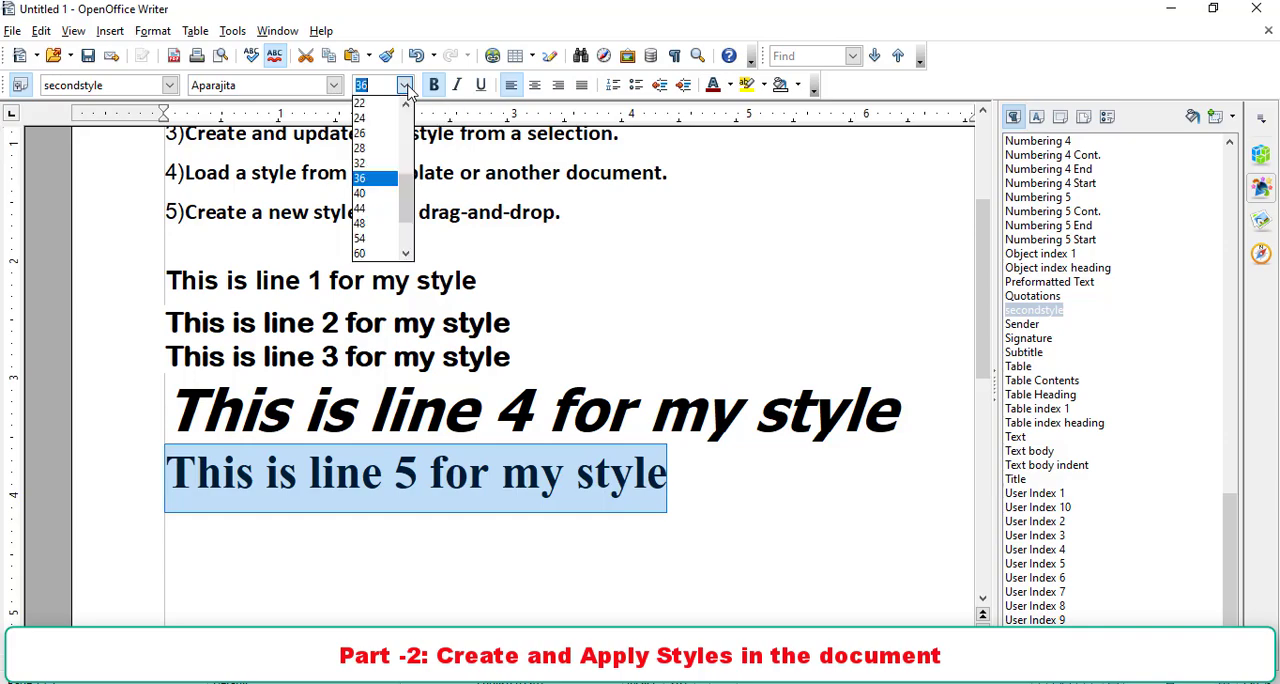
pyautogui.click(378, 194)
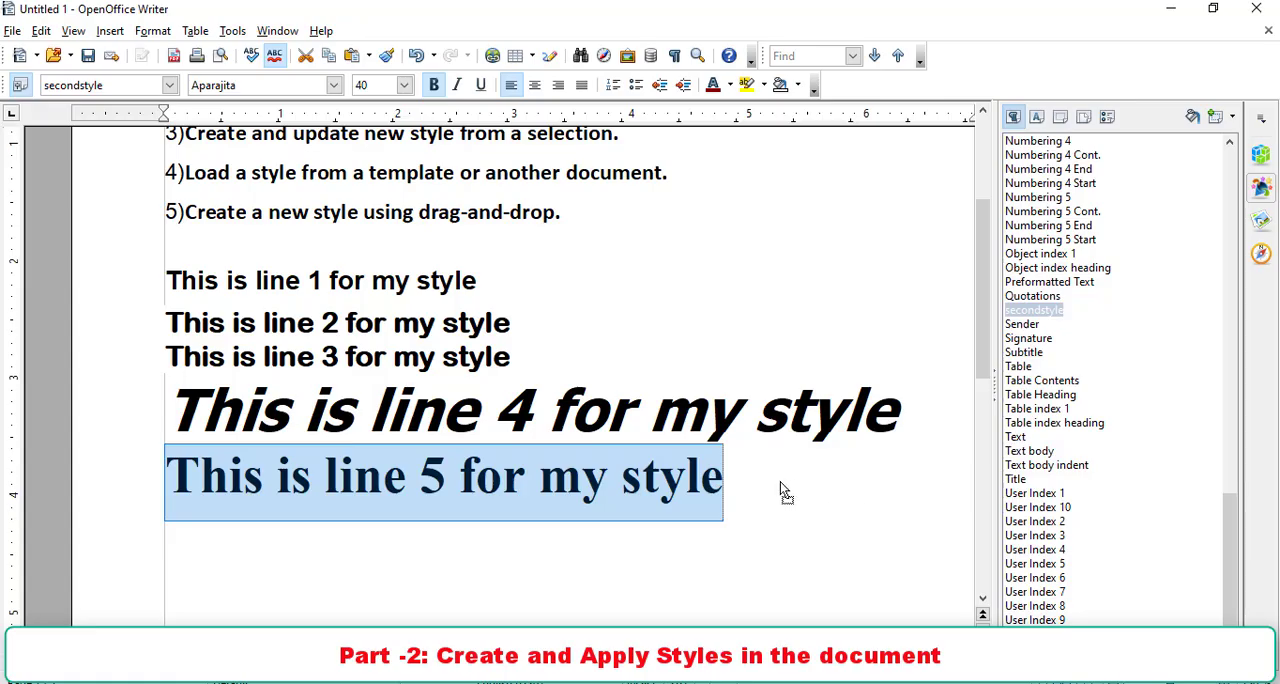
# - Create a paragraph style named "apra" from the formatted line 5 using drag-and-drop
pyautogui.moveTo(781, 488); pyautogui.dragTo(1110, 497)
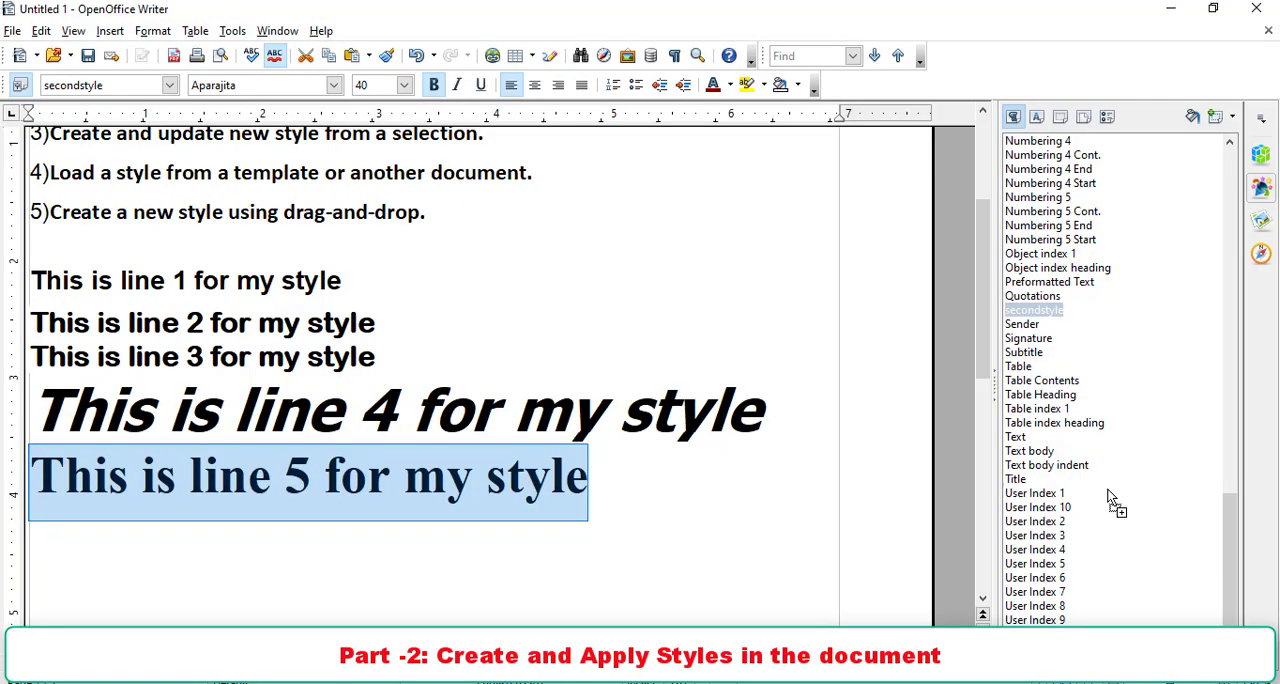
pyautogui.moveTo(1110, 497); pyautogui.dragTo(1110, 497)
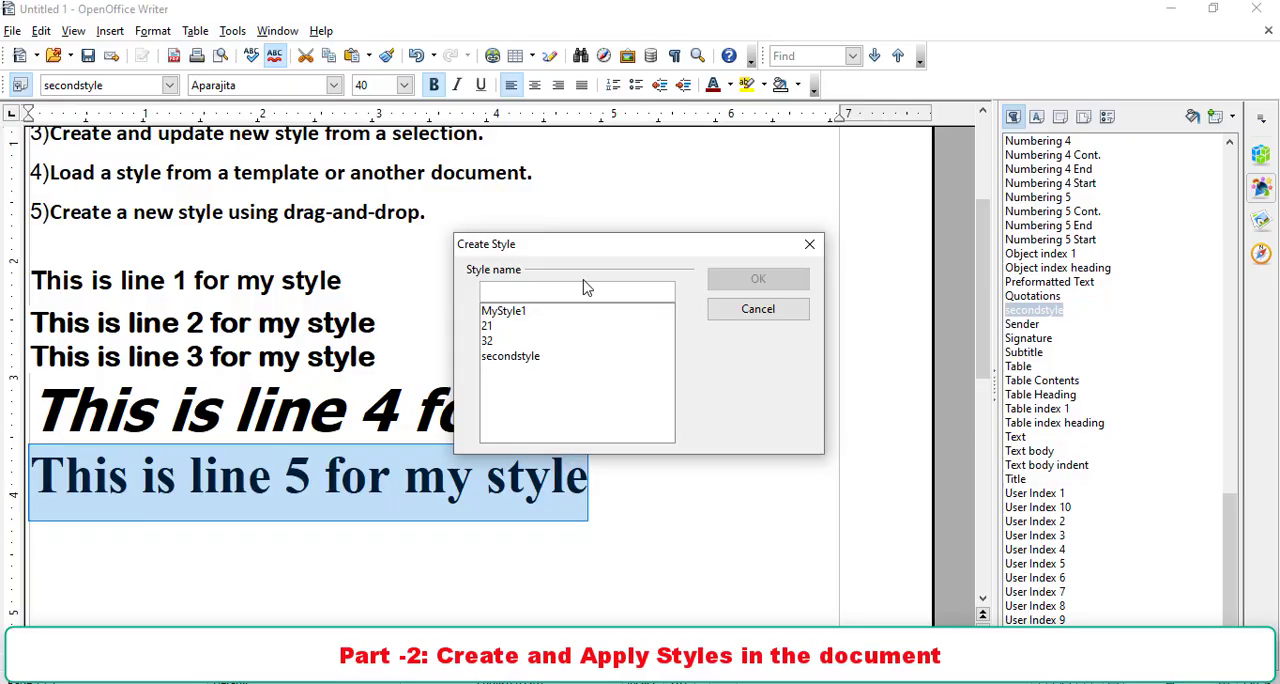
pyautogui.write('a')
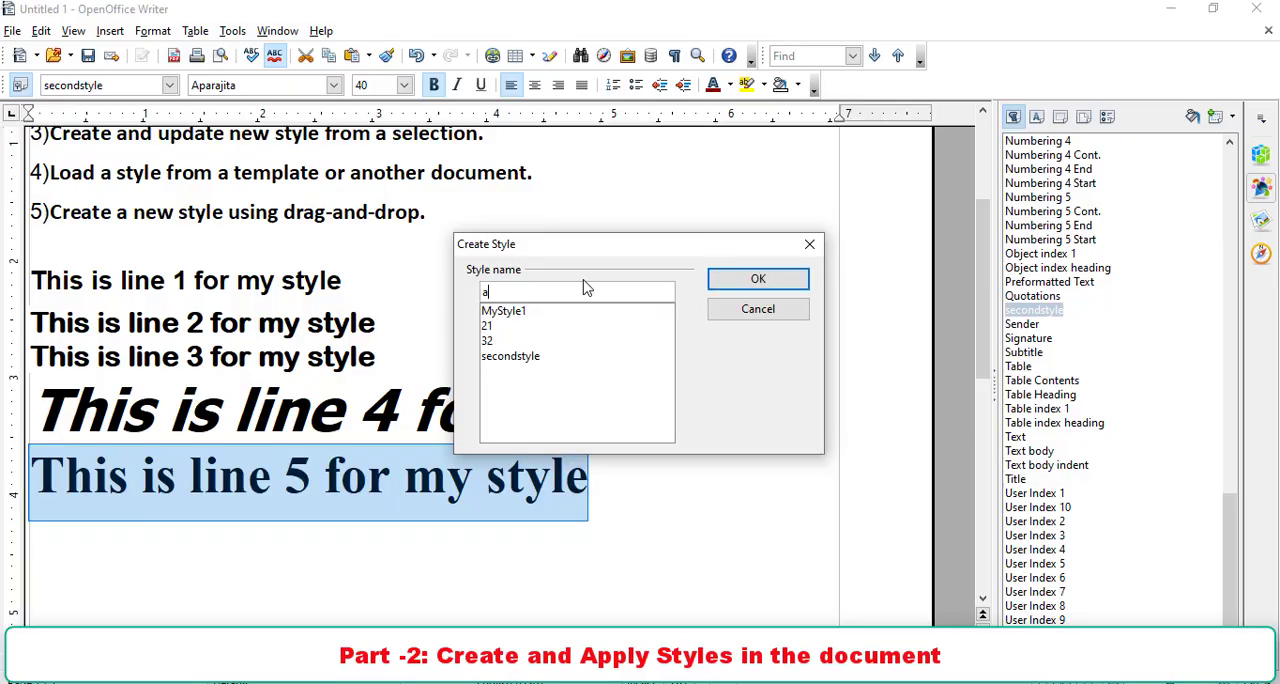
pyautogui.write('pra')
pyautogui.click(774, 287)
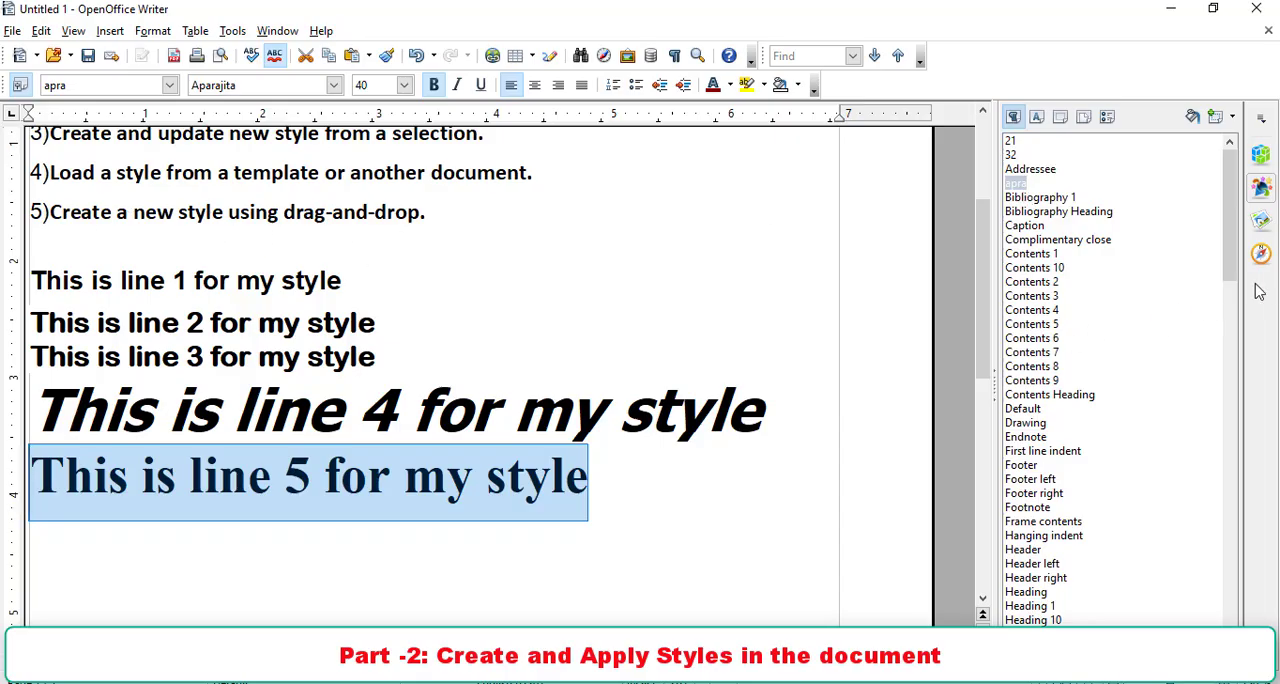
# - Review the Practical topics in Class X.pptx in PowerPoint and in the Writer document, and switch to Document1 in Word
pyautogui.scroll(3, 582, 295)
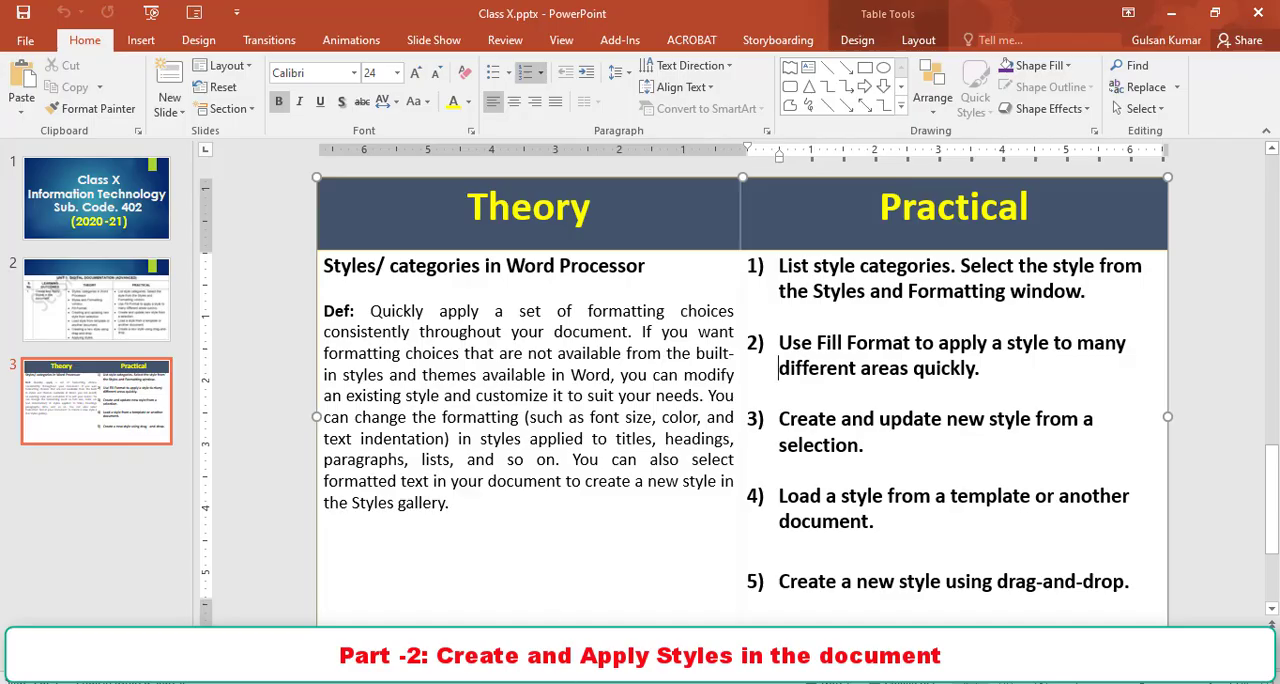
pyautogui.click(549, 570)
pyautogui.scroll(-3, 226, 254)
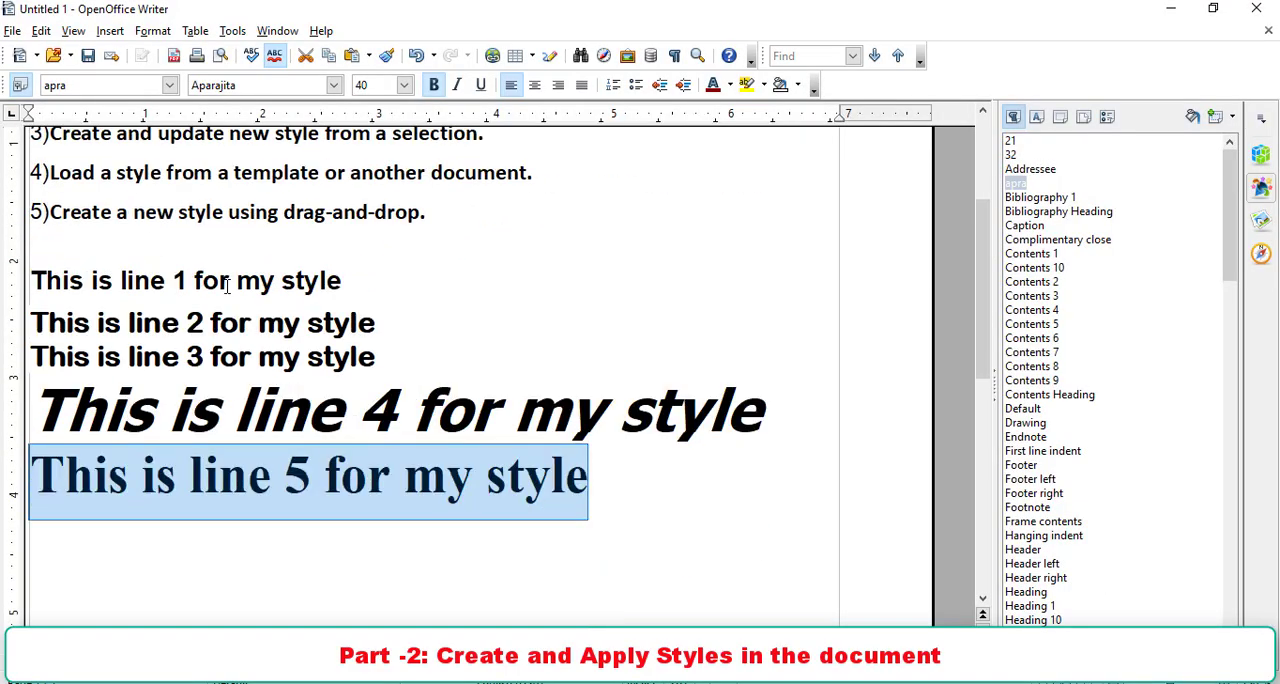
pyautogui.scroll(2, 226, 254)
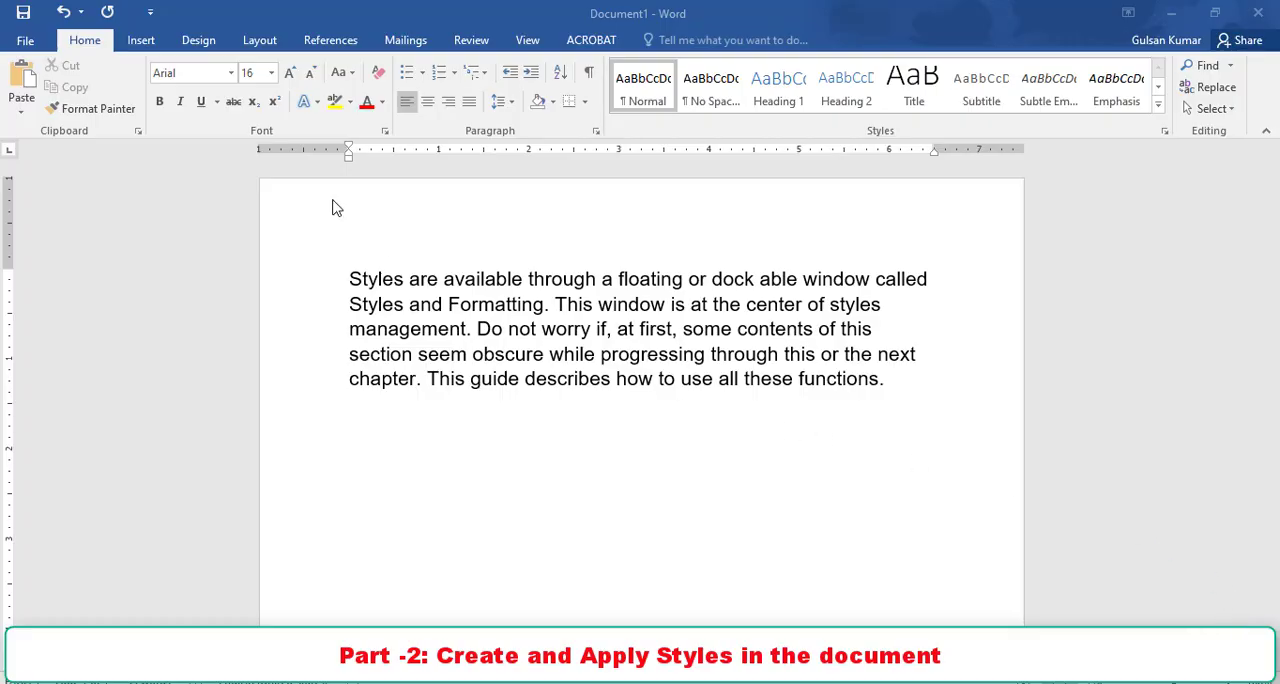
# - Select "Styles are available through a" and browse the style names offered by Apply Styles without applying one
pyautogui.moveTo(349, 279); pyautogui.dragTo(612, 280)
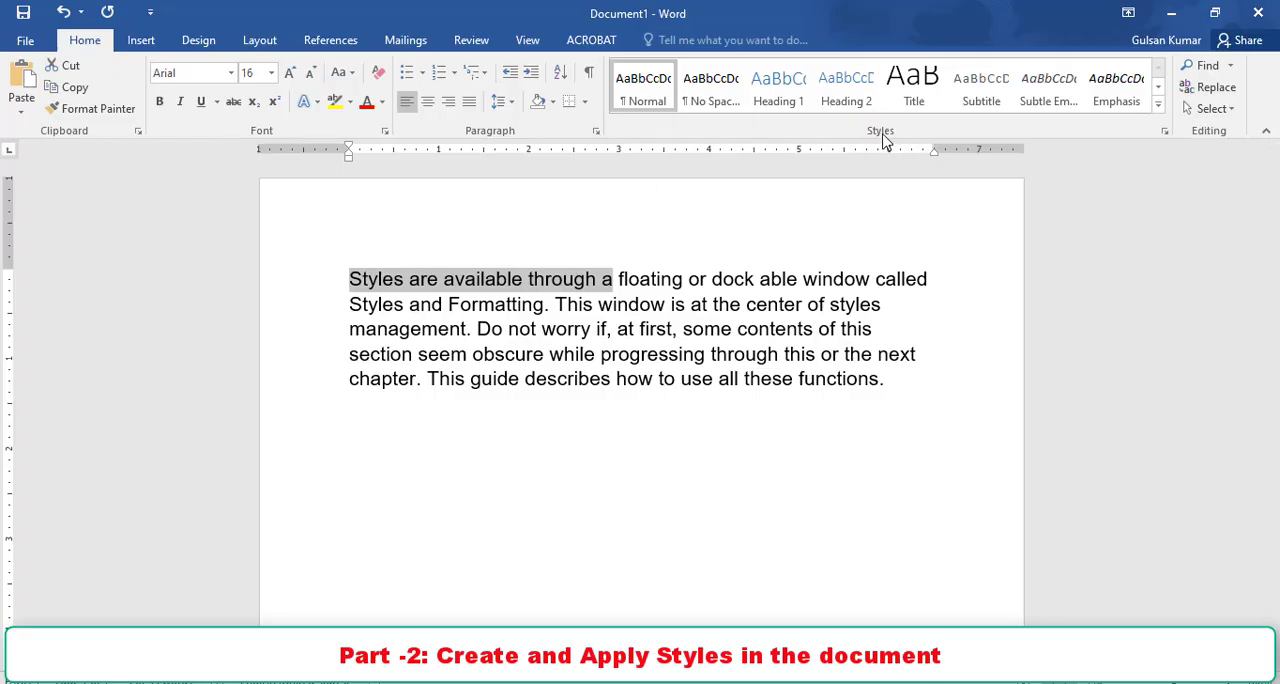
pyautogui.click(1159, 104)
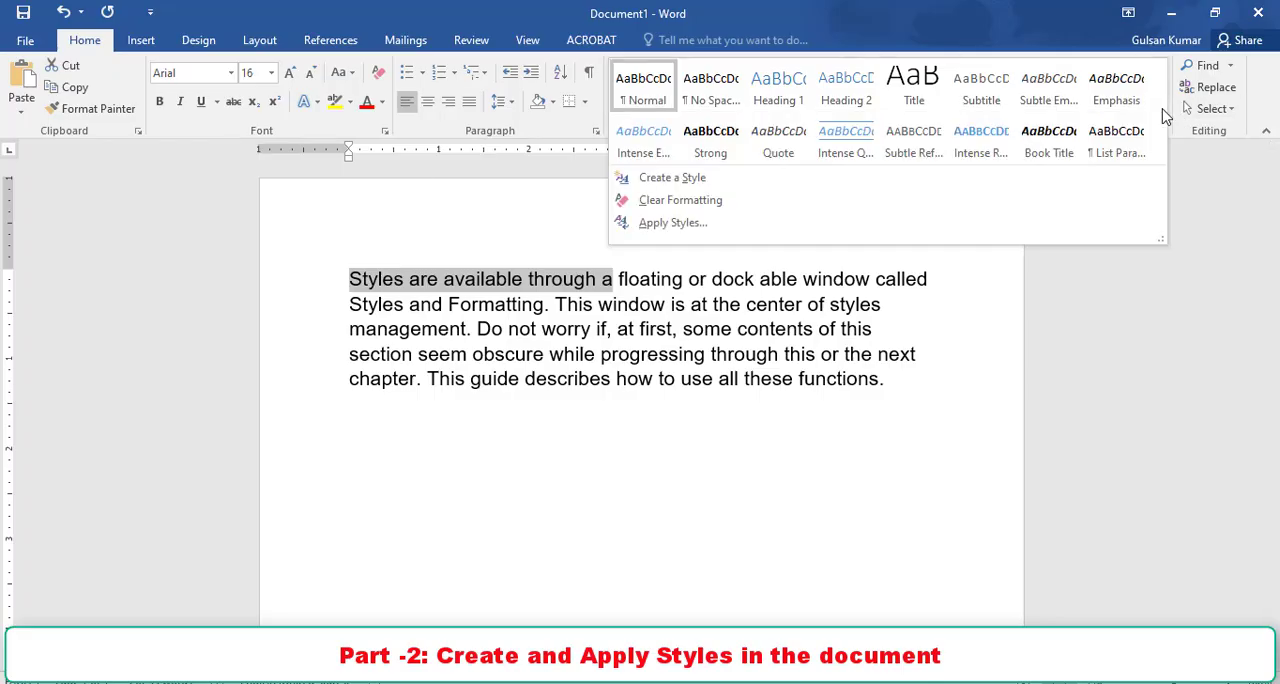
pyautogui.click(672, 224)
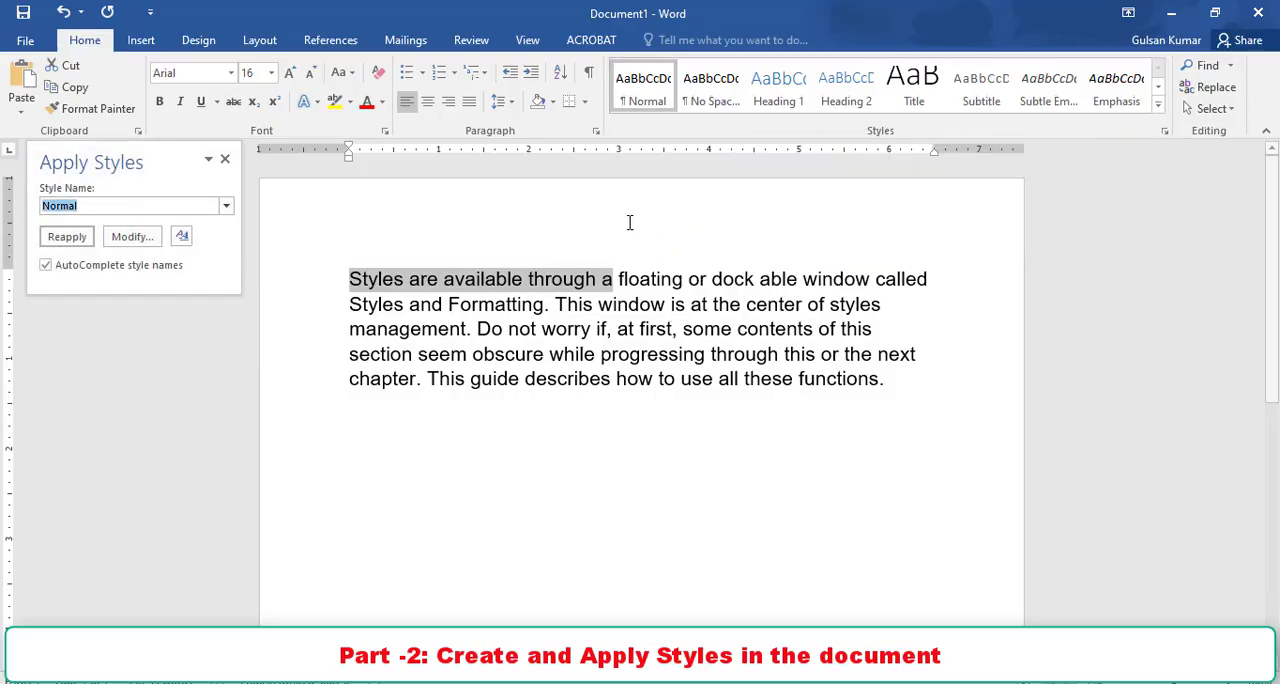
pyautogui.click(226, 207)
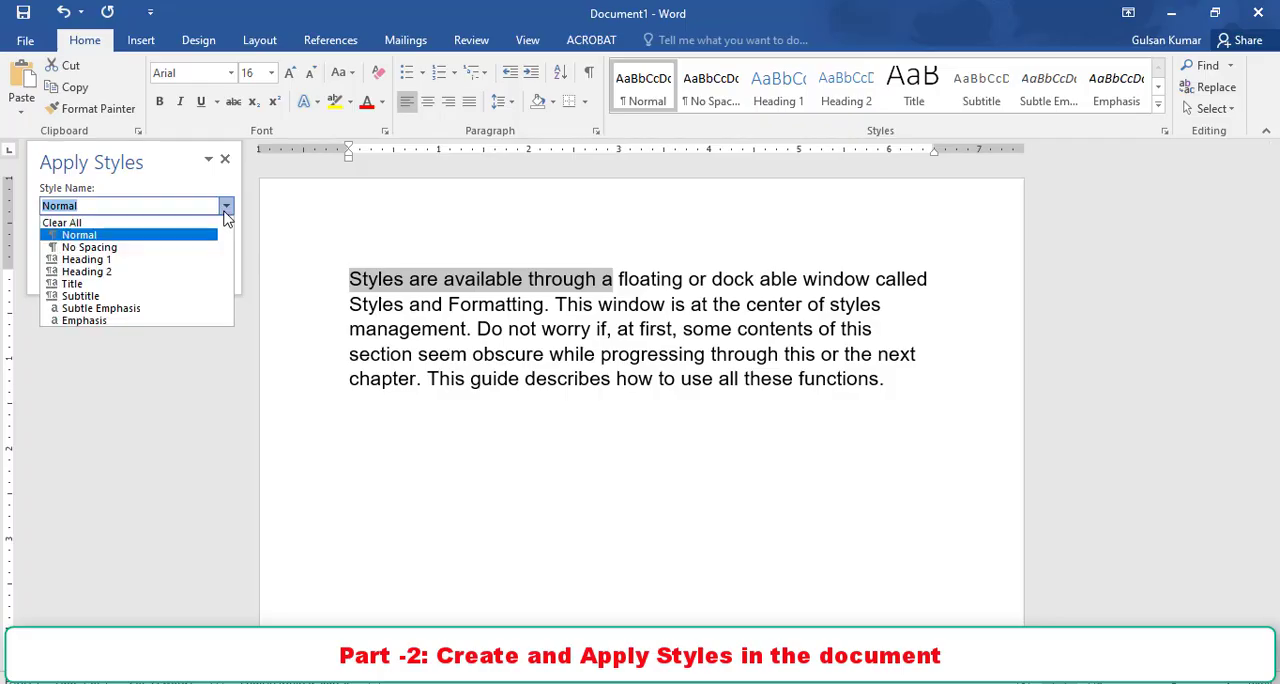
pyautogui.scroll(-10, 125, 300)
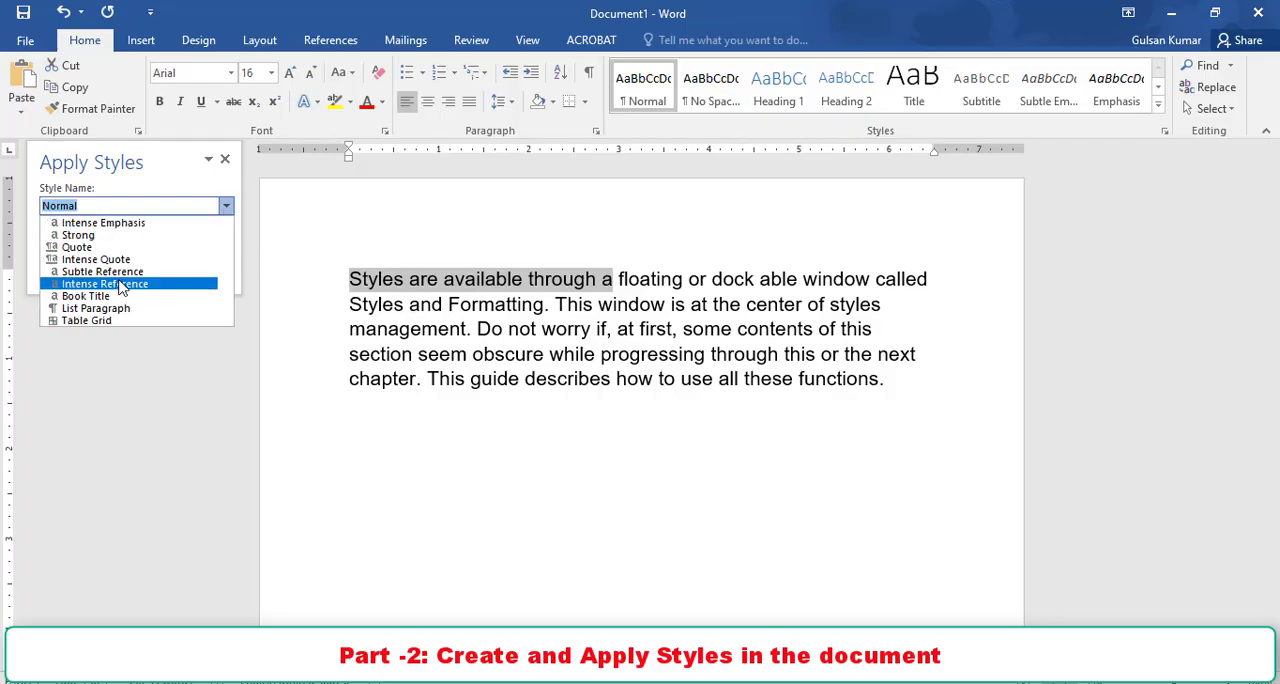
pyautogui.click(114, 355)
pyautogui.click(440, 378)
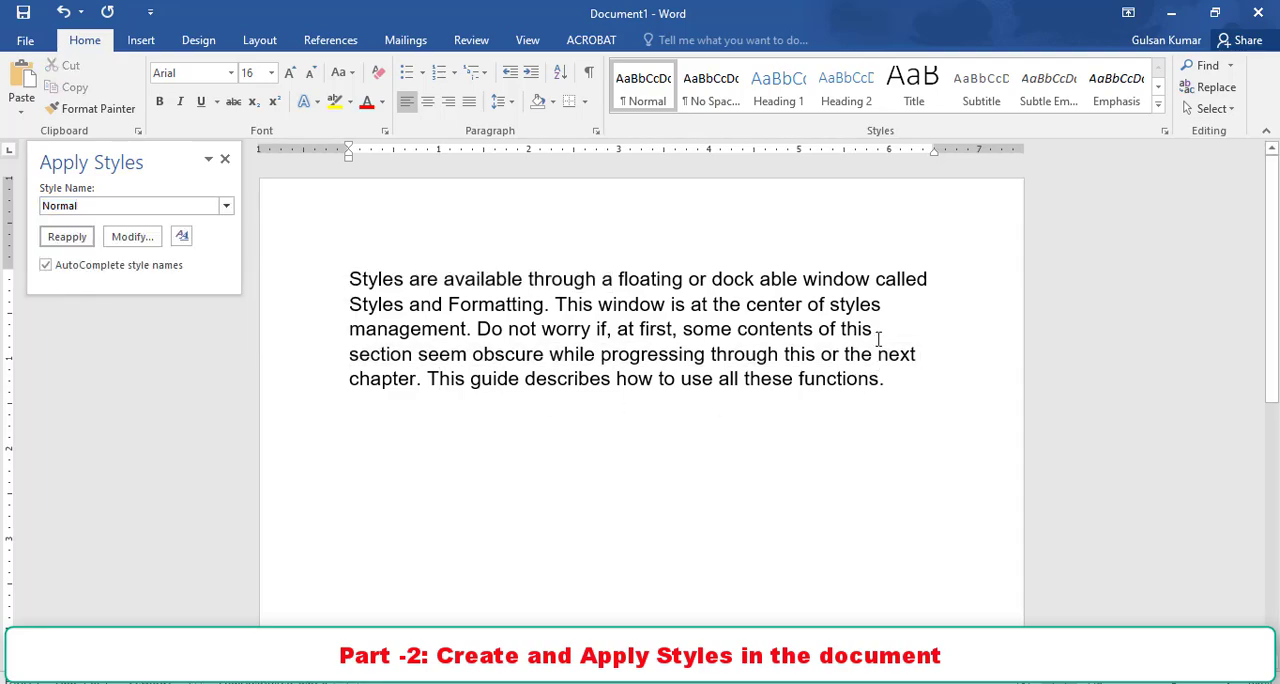
# - Clear the formatting of the paragraph about the Styles and Formatting window
pyautogui.click(1158, 106)
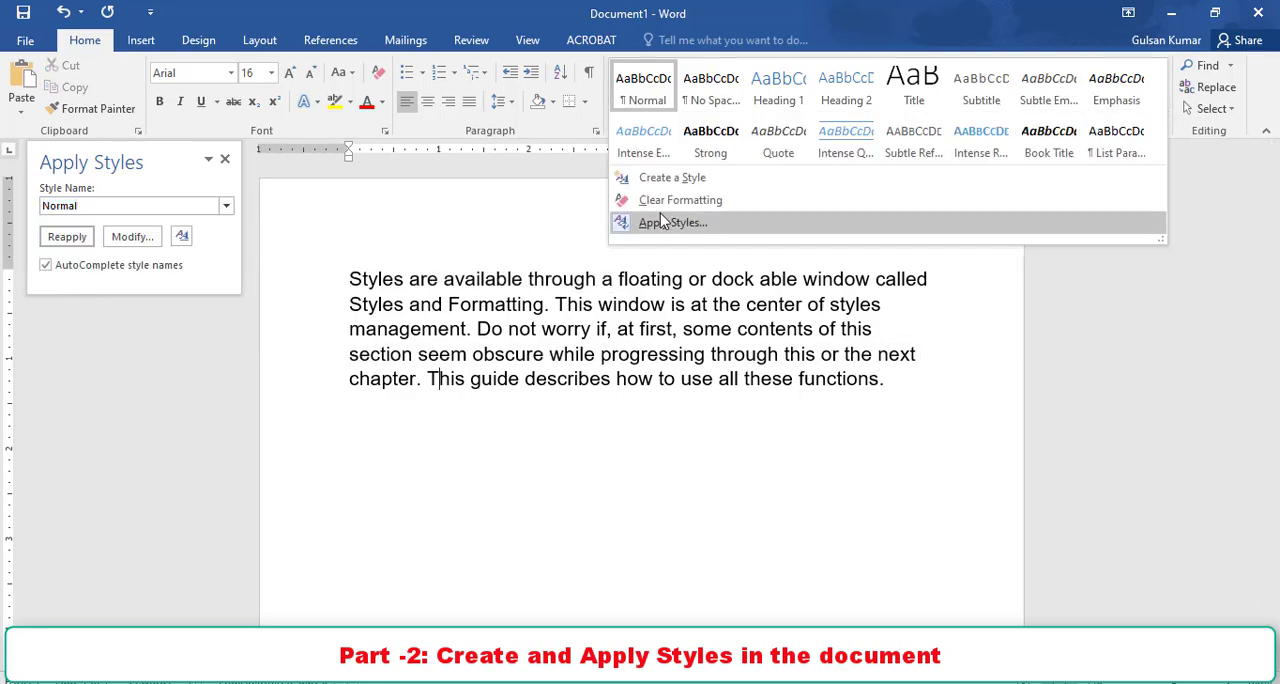
pyautogui.click(660, 199)
# - Examine the full options for creating a new style from formatting, cancel without creating one, and close Apply Styles
pyautogui.click(1158, 106)
pyautogui.click(660, 178)
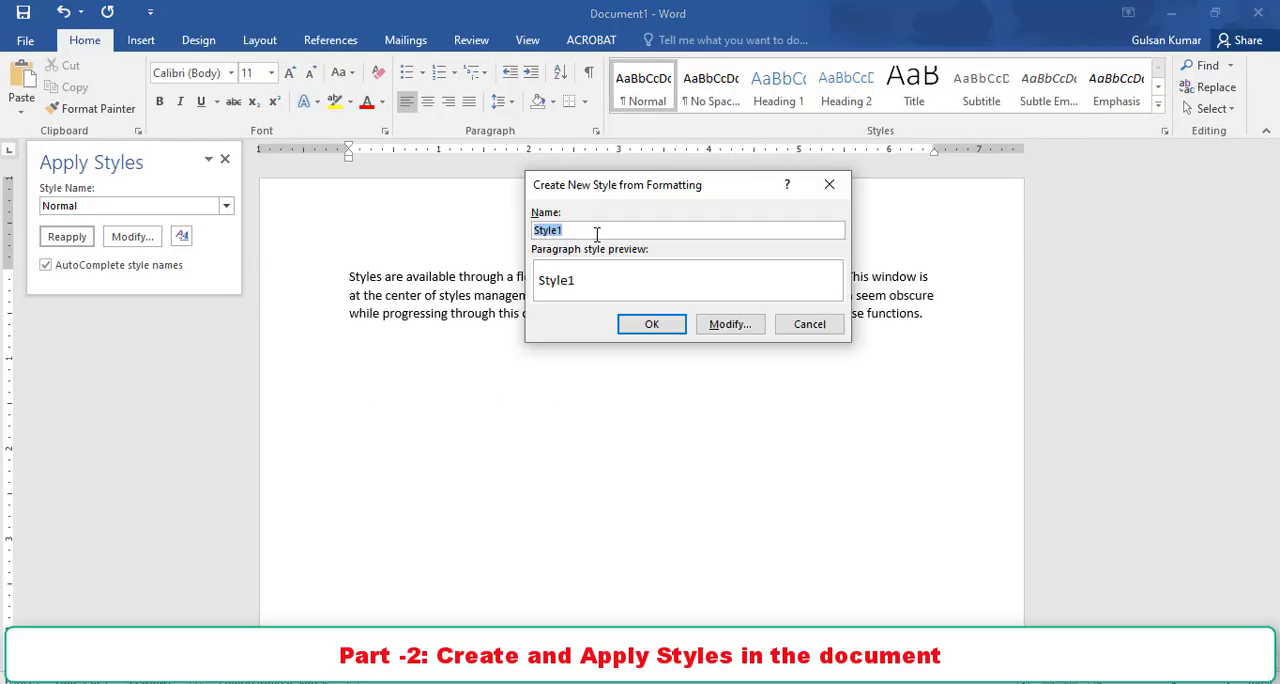
pyautogui.click(730, 324)
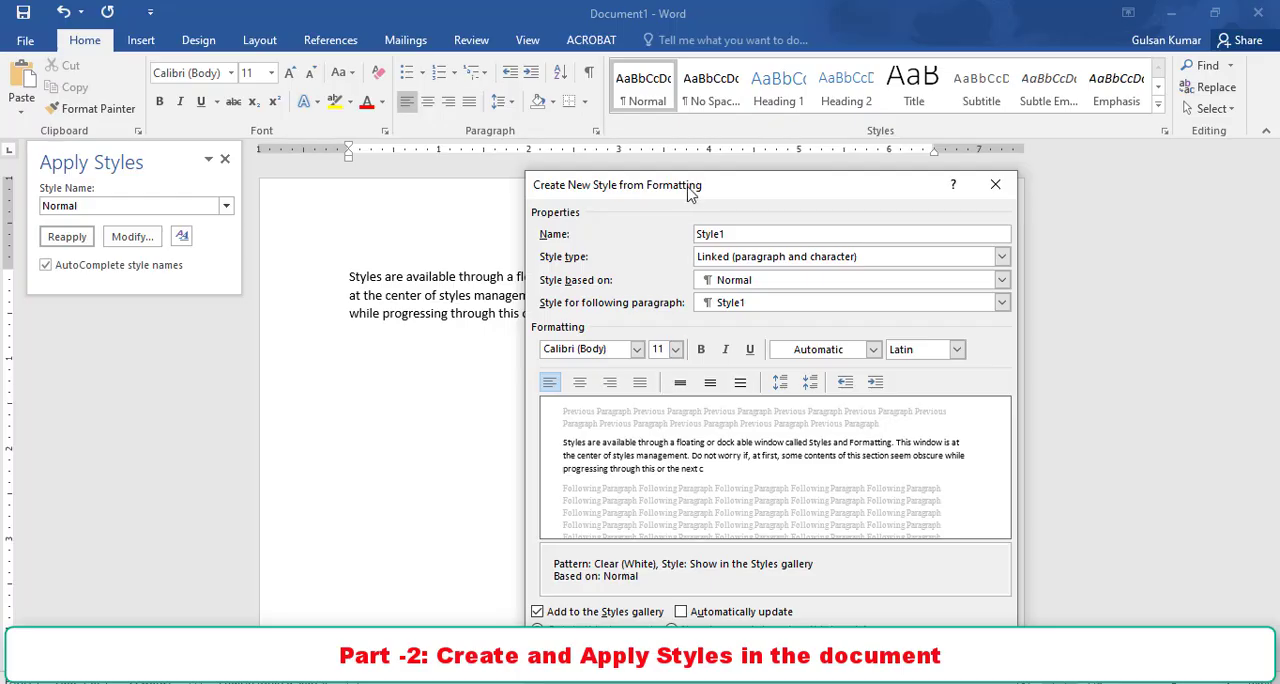
pyautogui.moveTo(686, 190); pyautogui.dragTo(660, 96)
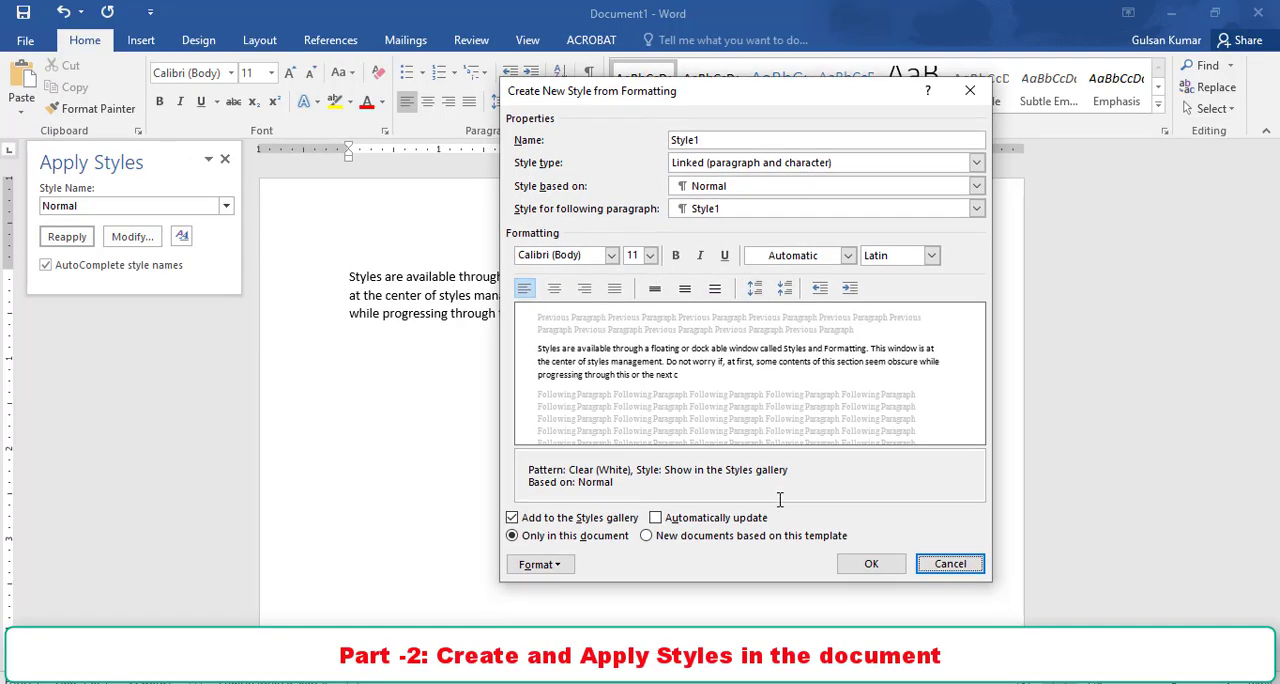
pyautogui.click(948, 565)
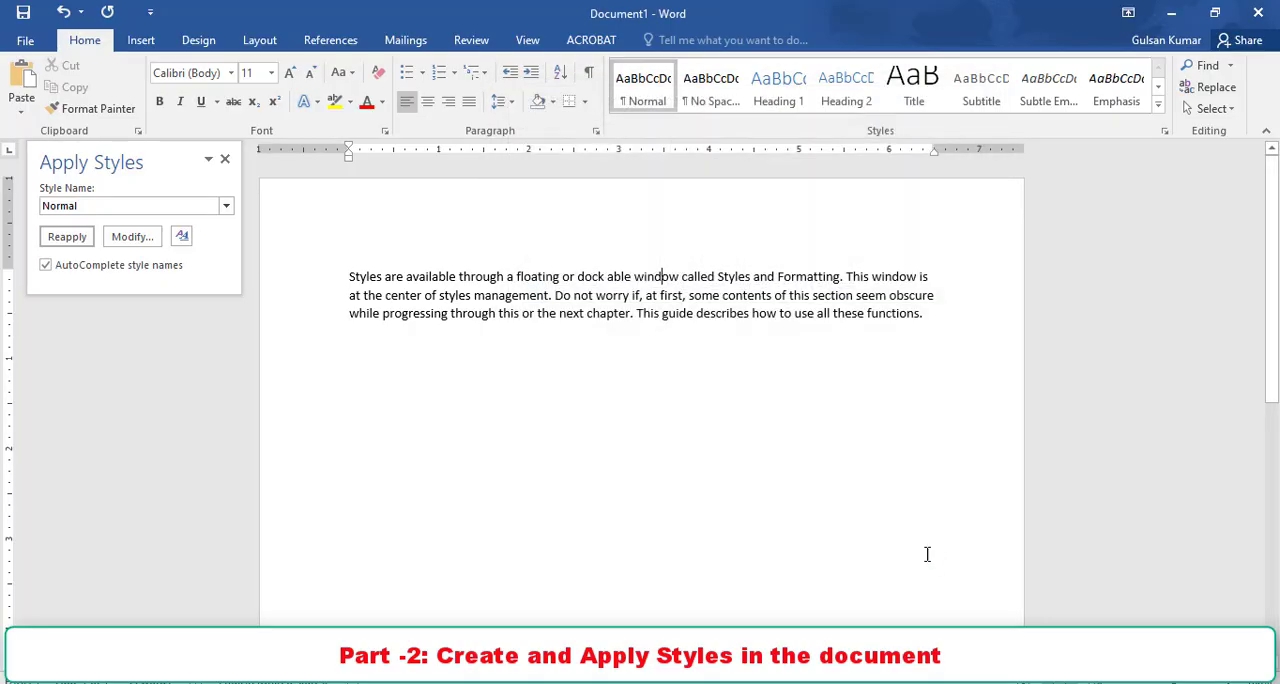
pyautogui.click(225, 160)
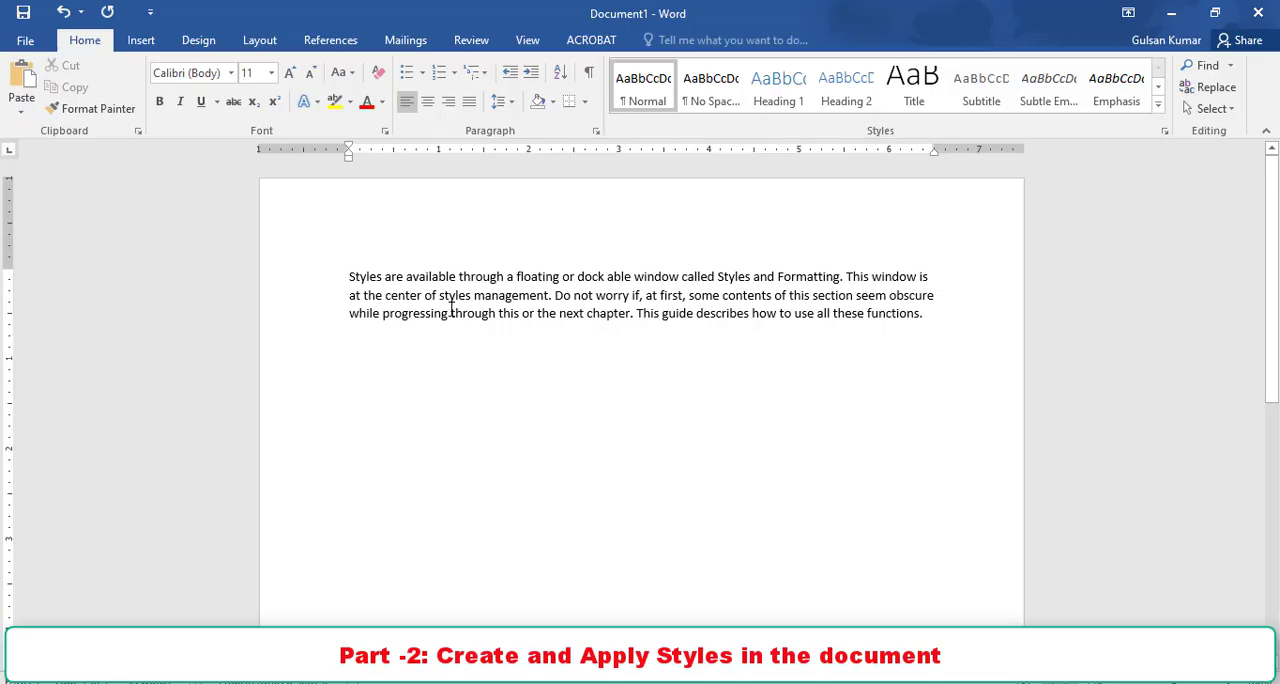